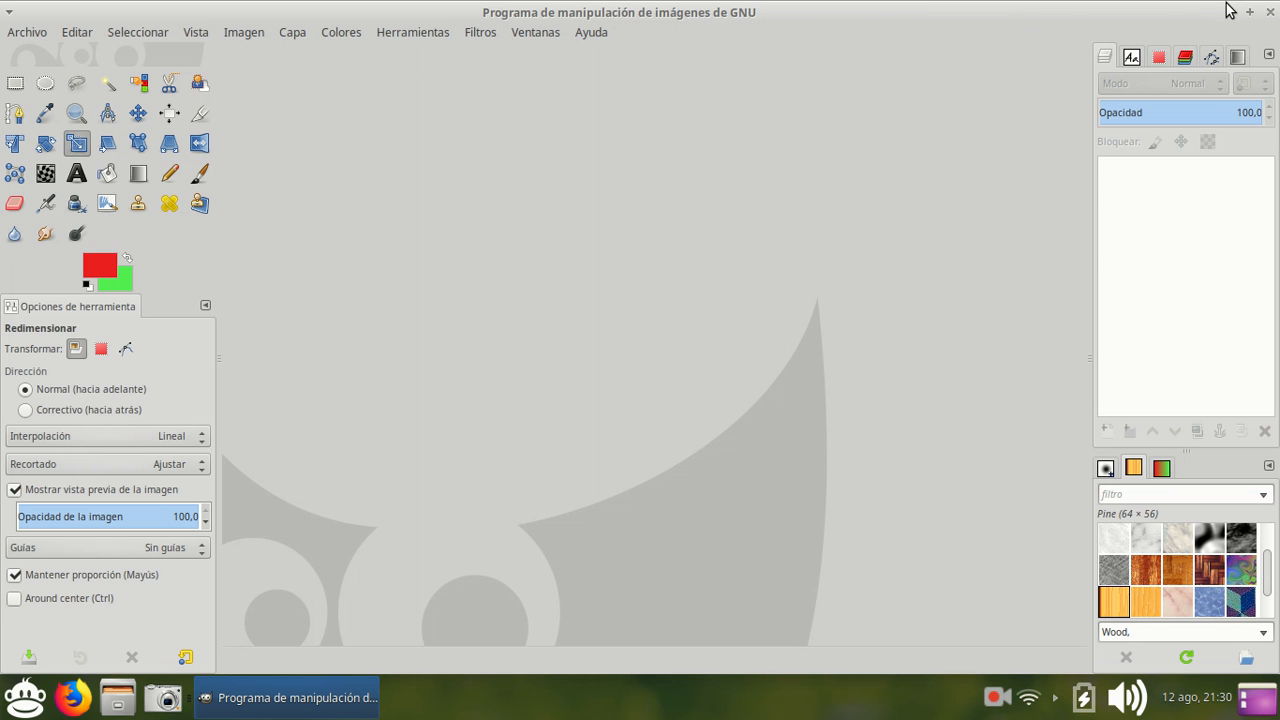
- Minimize the GIMP window and open the gimp.org website in Firefox
click(1230, 14)
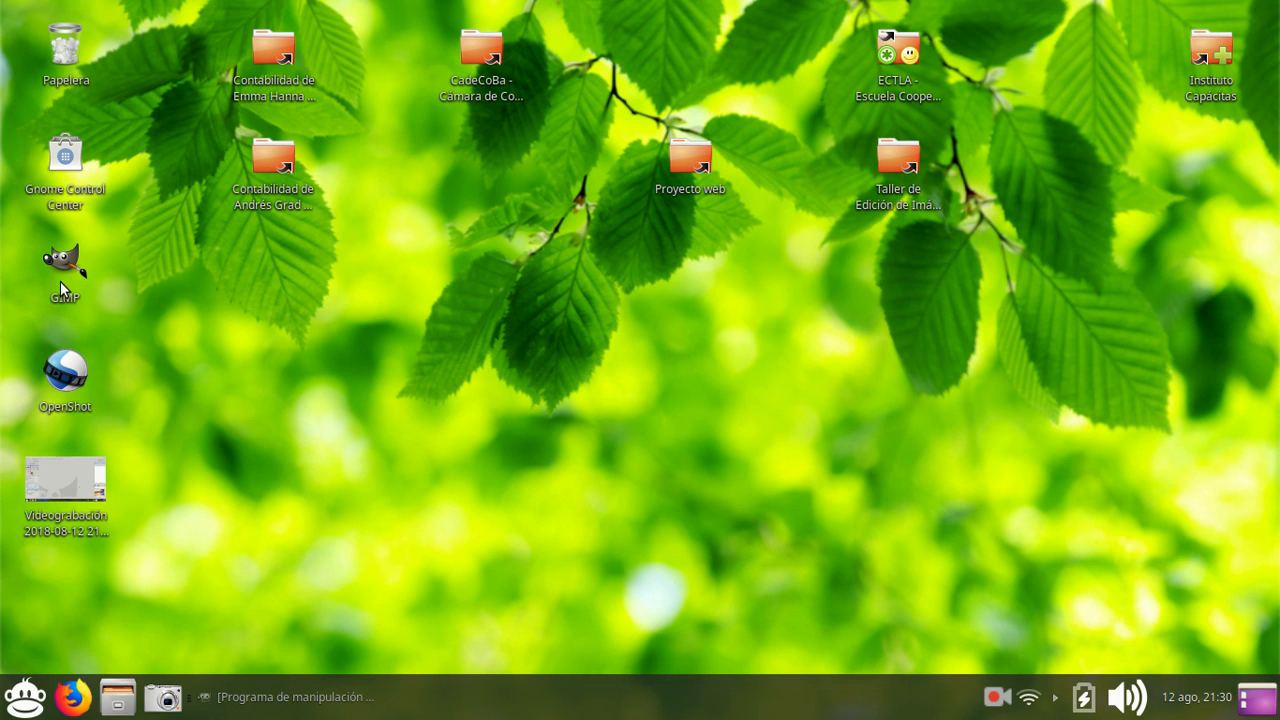
click(219, 357)
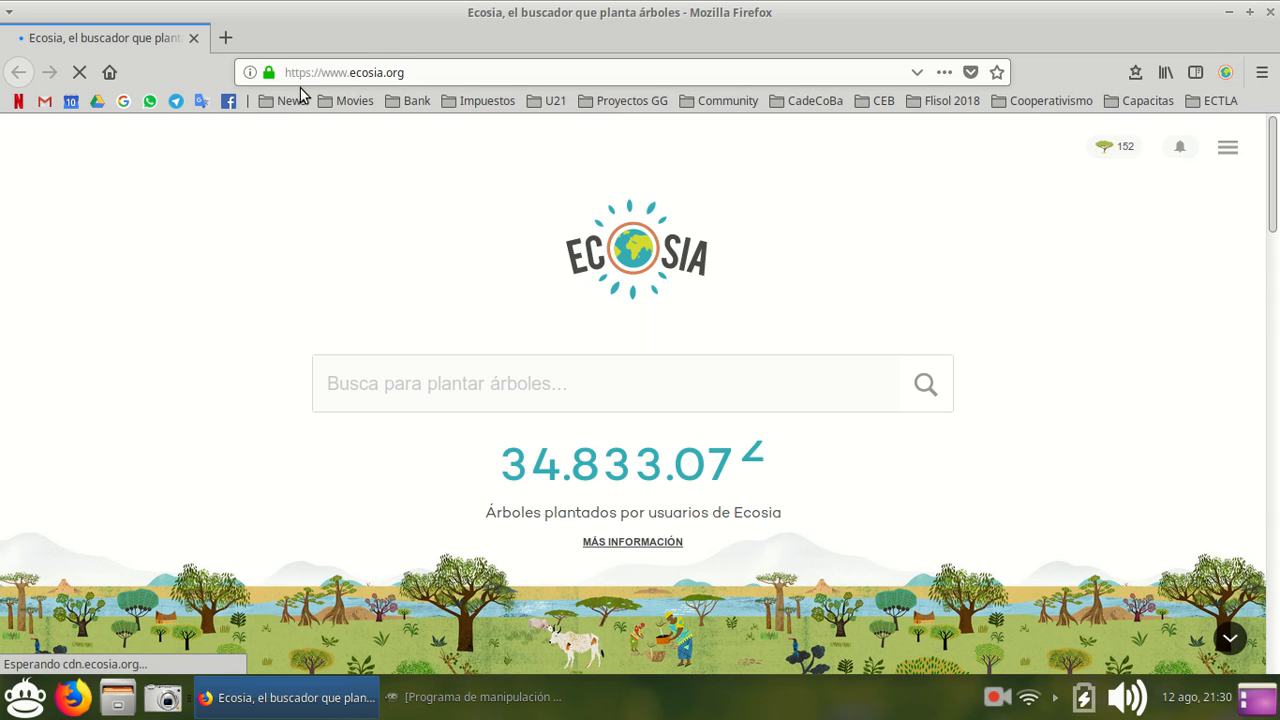
click(352, 73)
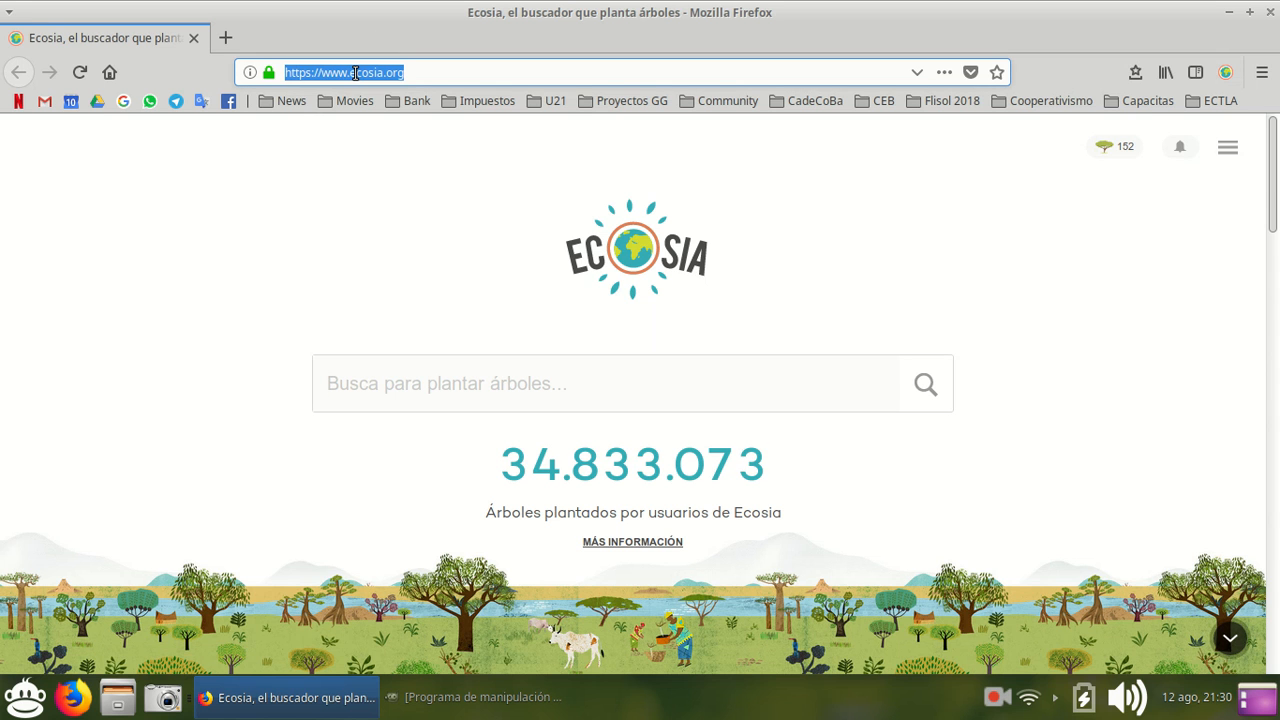
text(gimp.)
text(o)
key(BackSpace)
text(p)
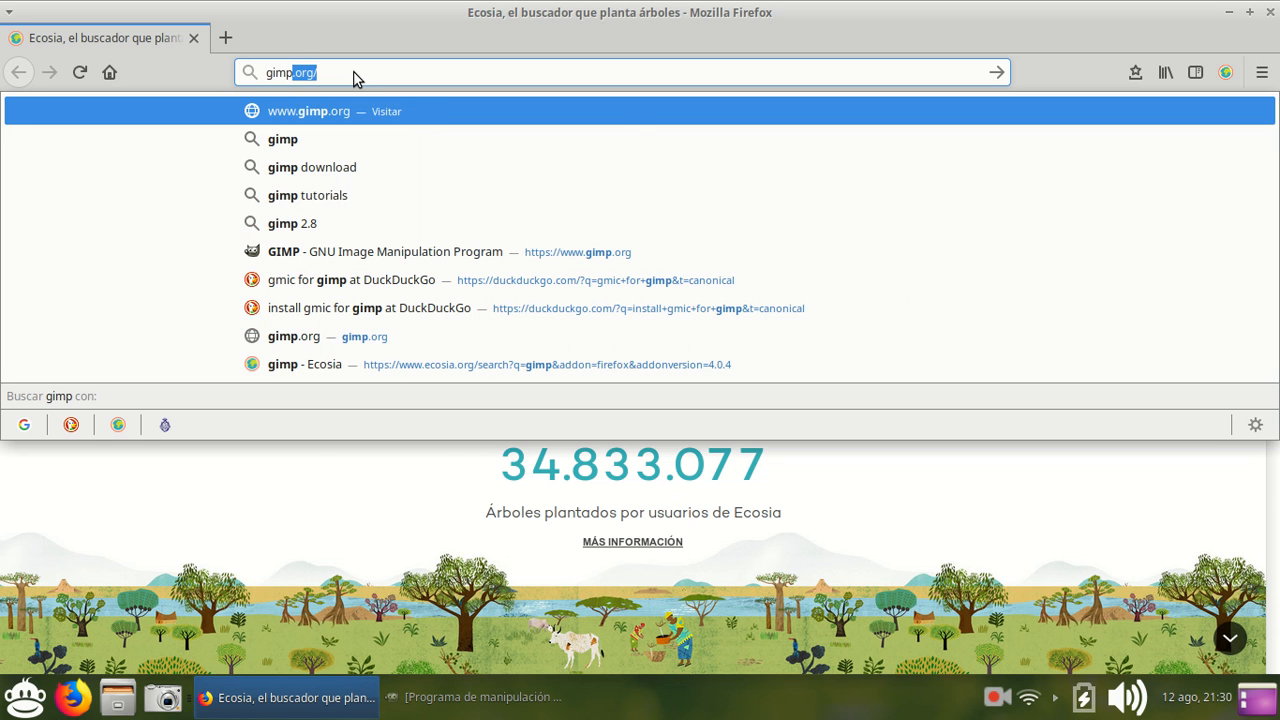
key(Return)
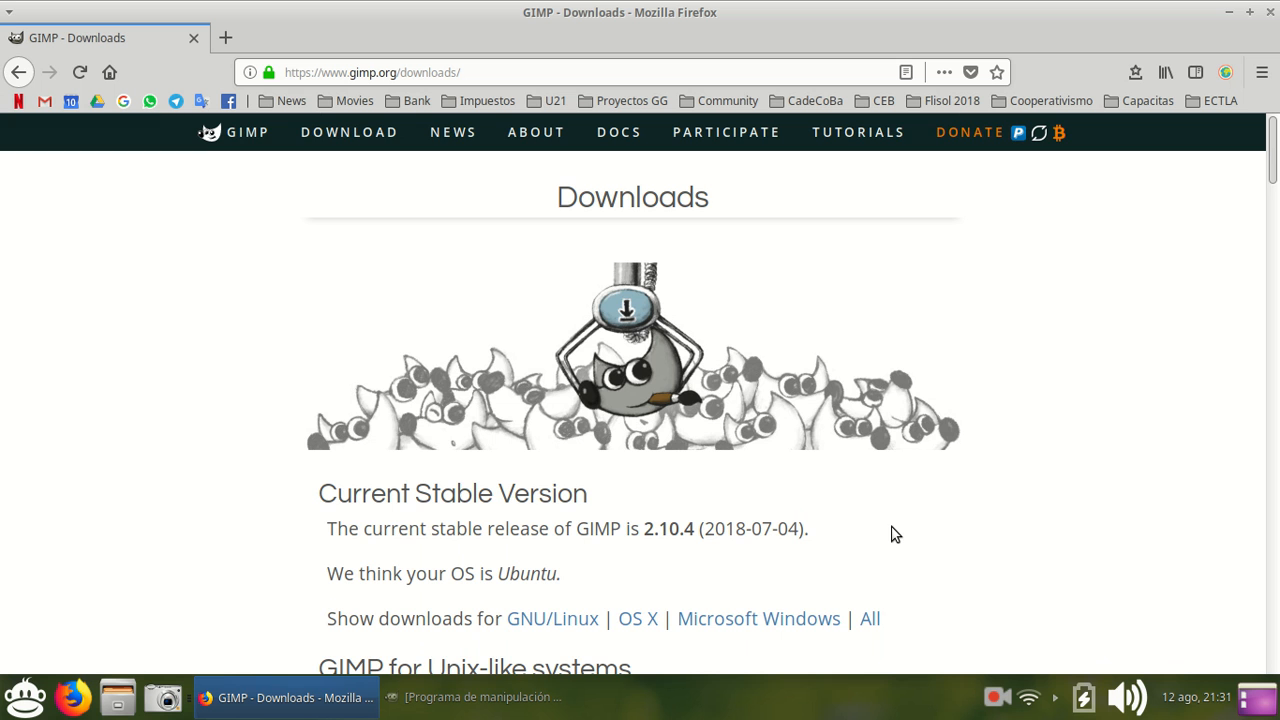
- Show the Microsoft Windows downloads on the GIMP download page and try the direct download of GIMP 2.10.4
scroll(895, 535, down, 2)
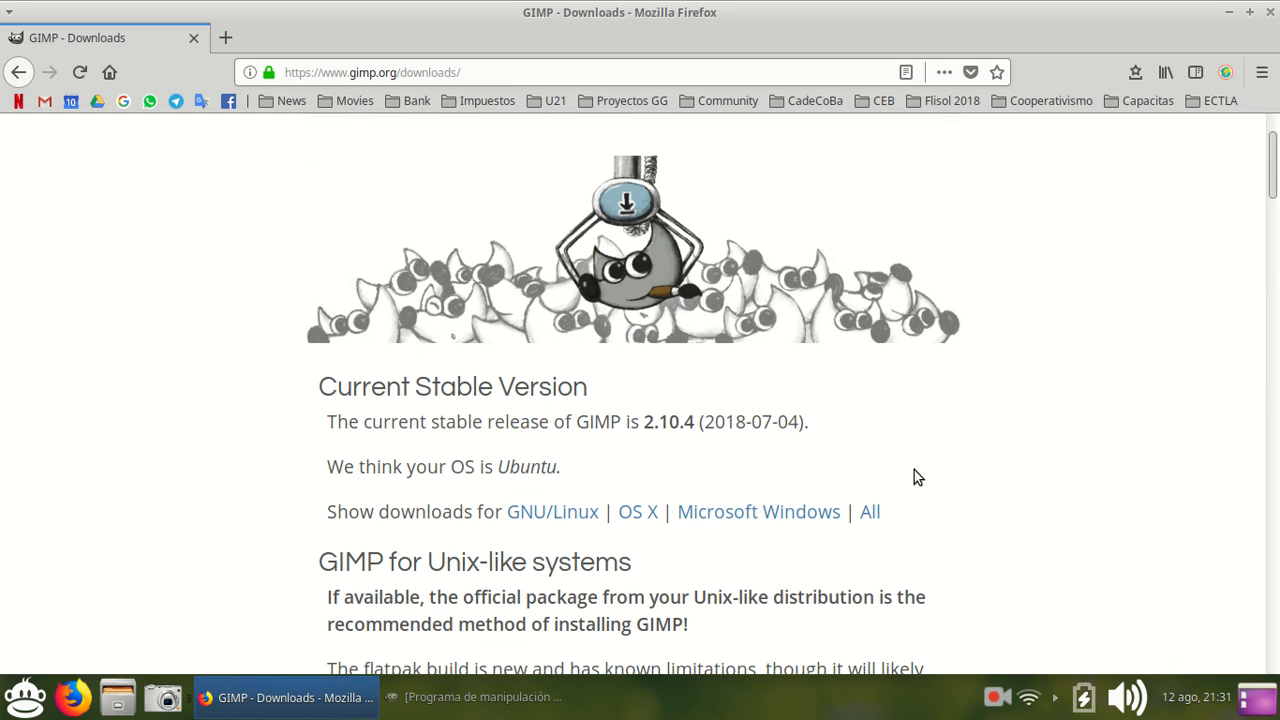
scroll(920, 471, down, 2)
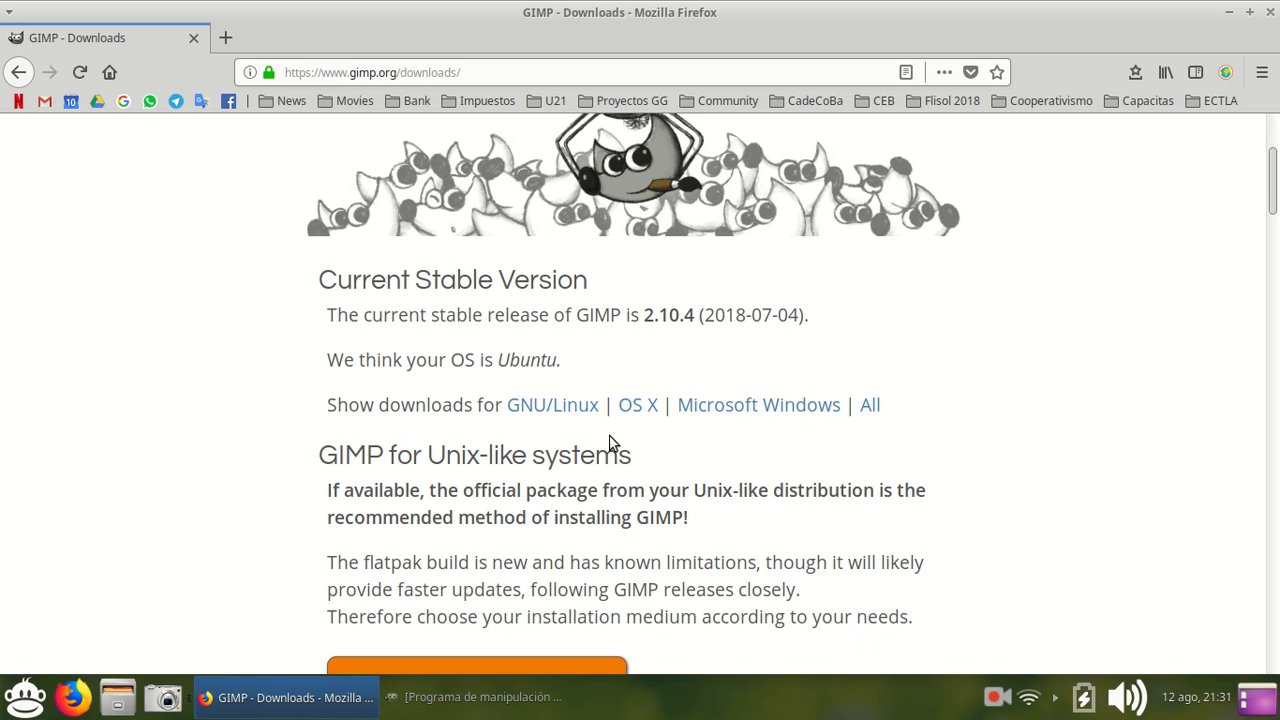
scroll(609, 443, down, 1)
click(798, 355)
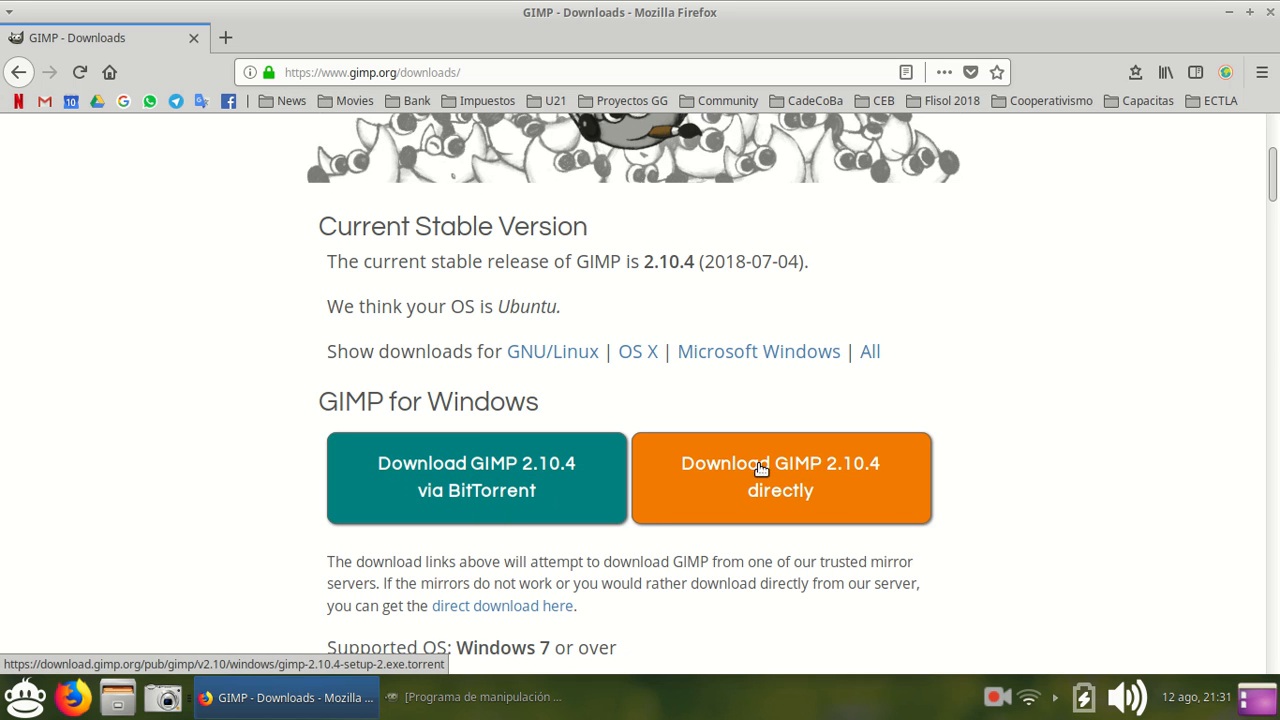
click(814, 462)
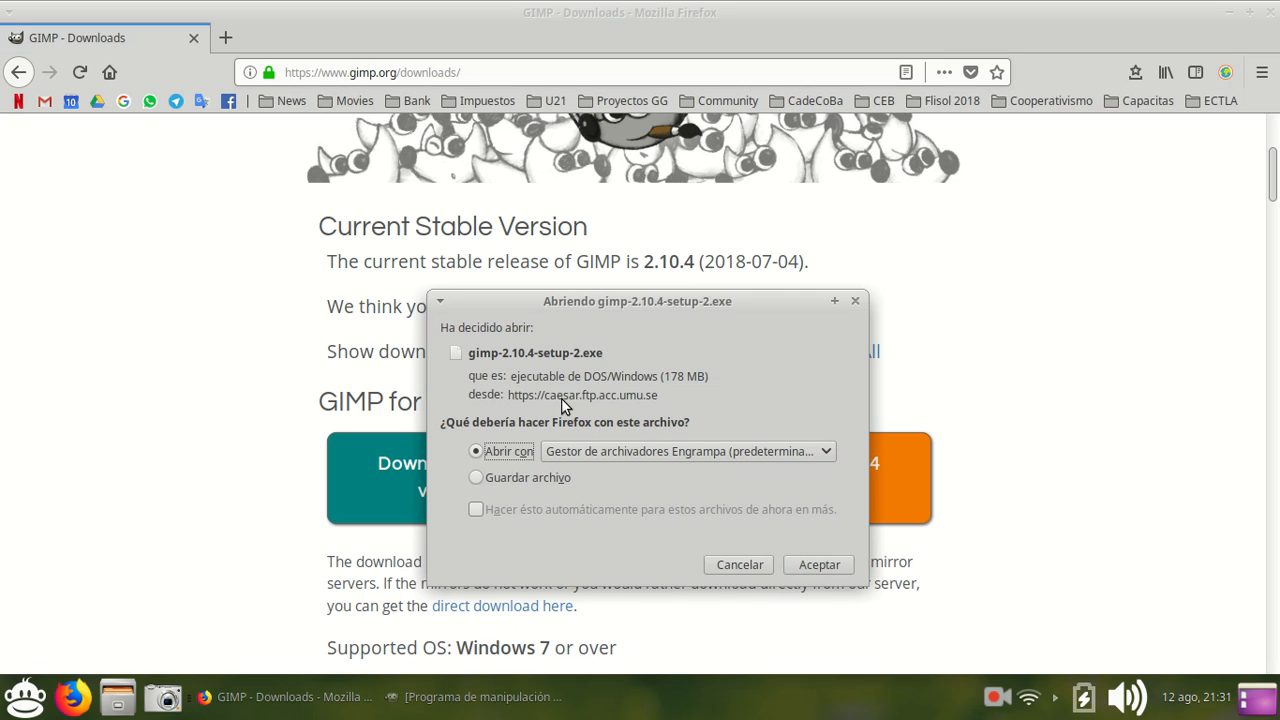
click(855, 302)
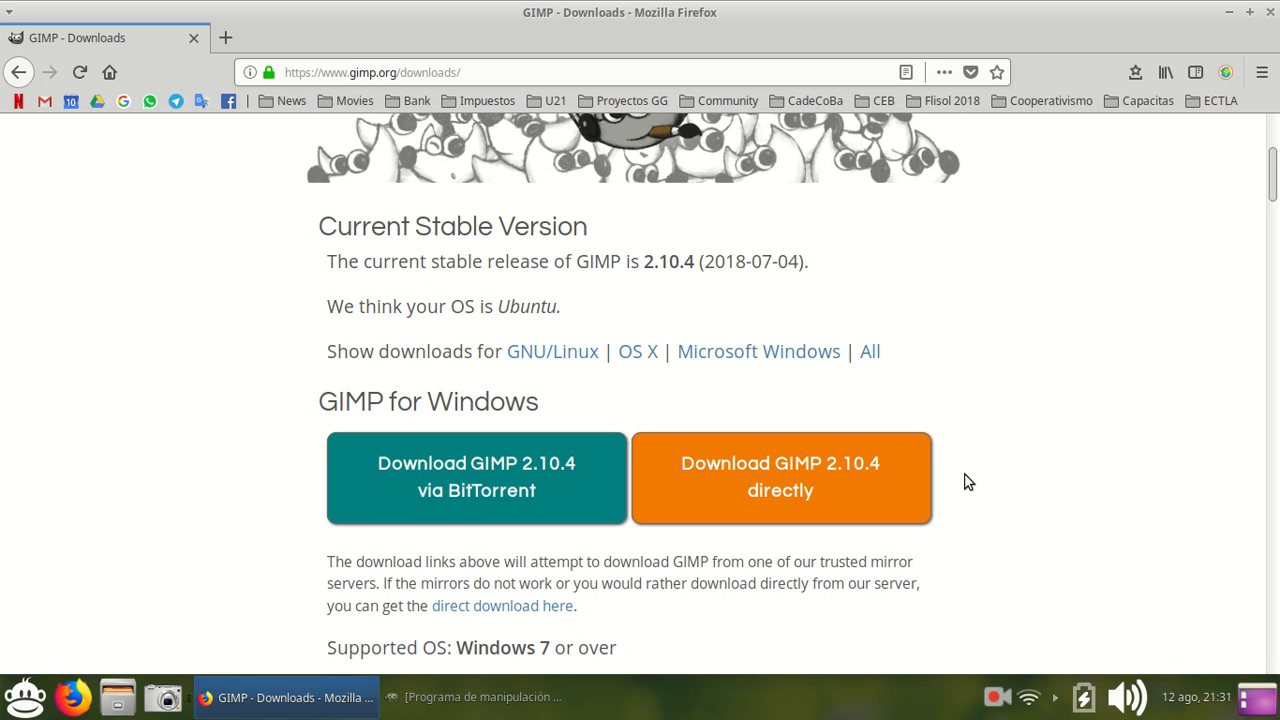
scroll(986, 467, down, 3)
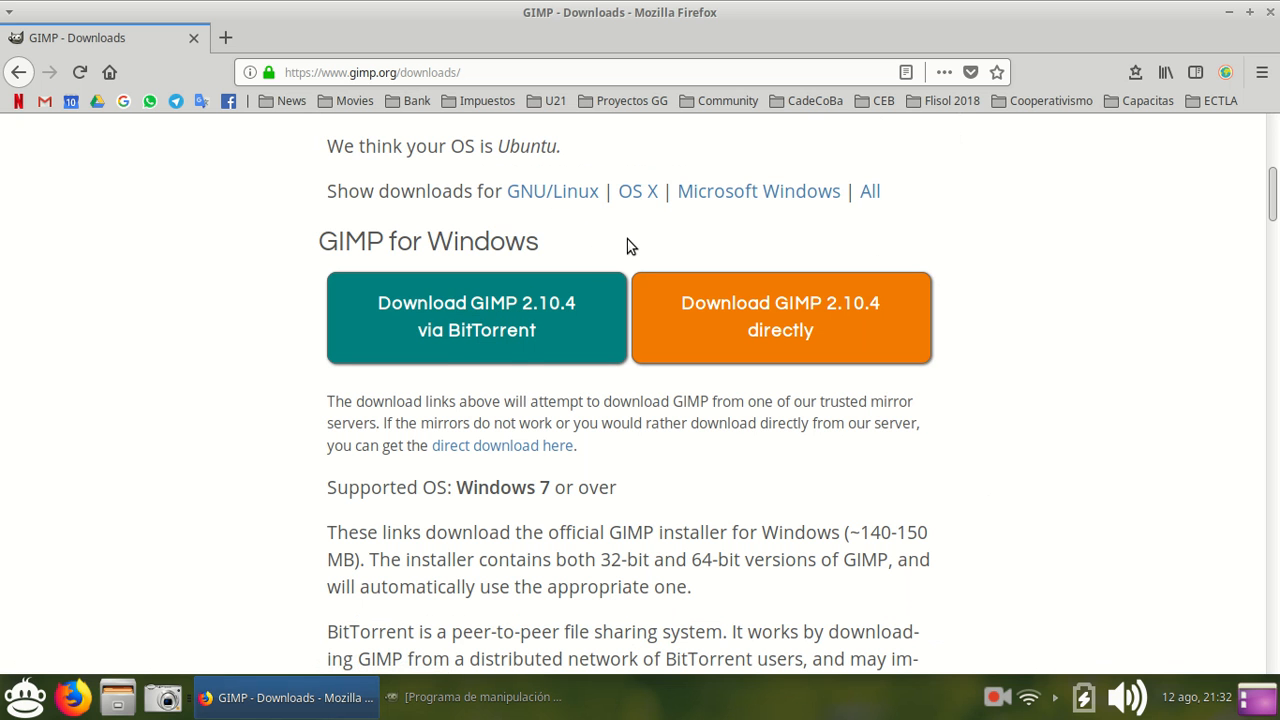
- Close Firefox and return to the GIMP window
click(1271, 13)
click(292, 698)
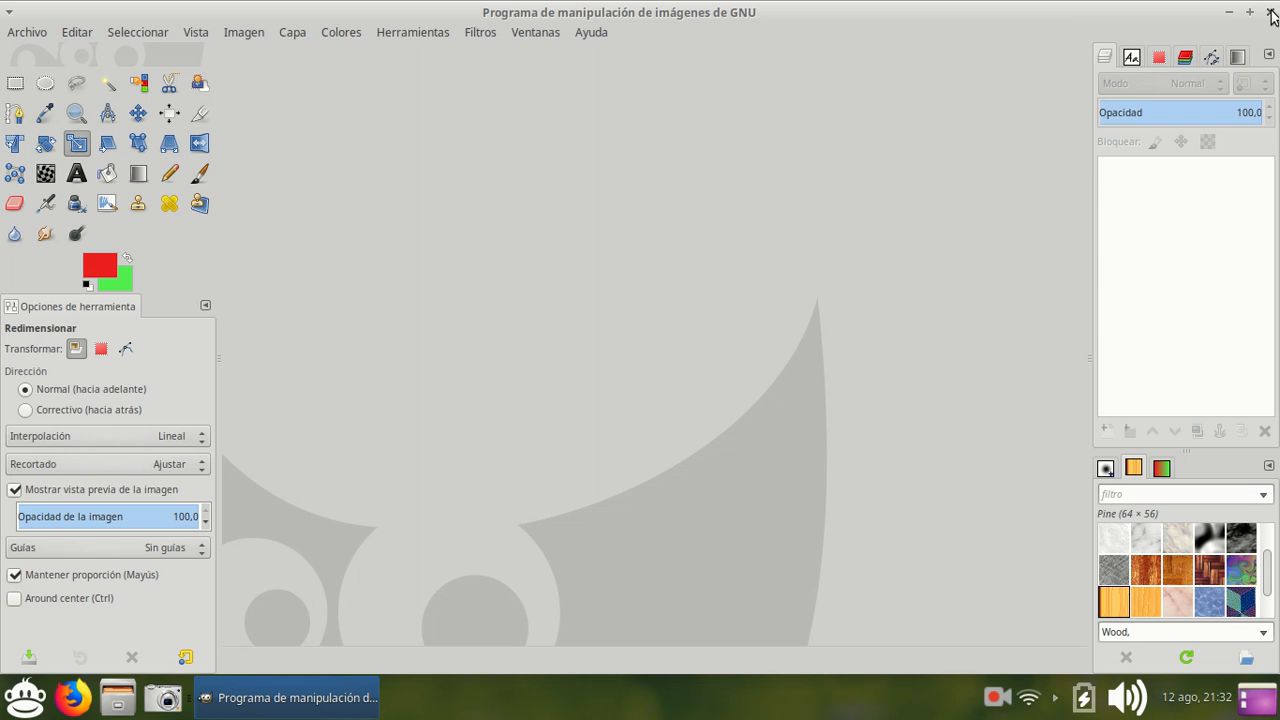
click(1231, 12)
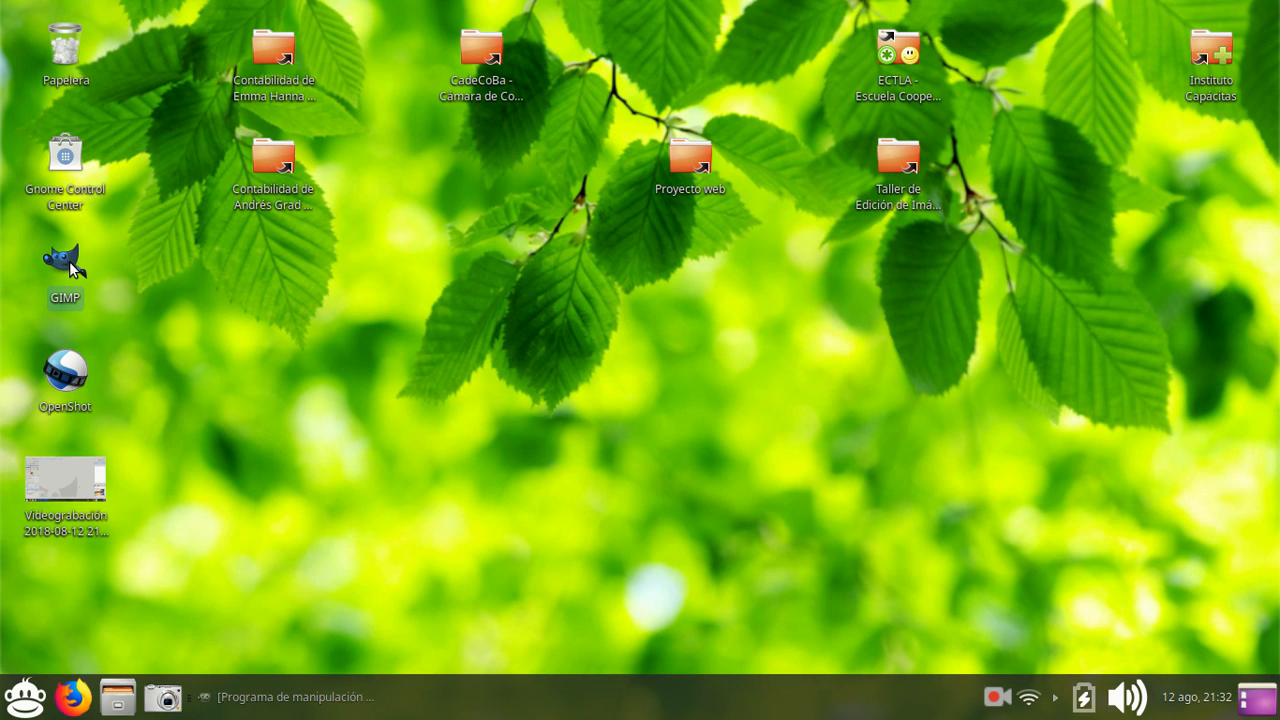
click(323, 694)
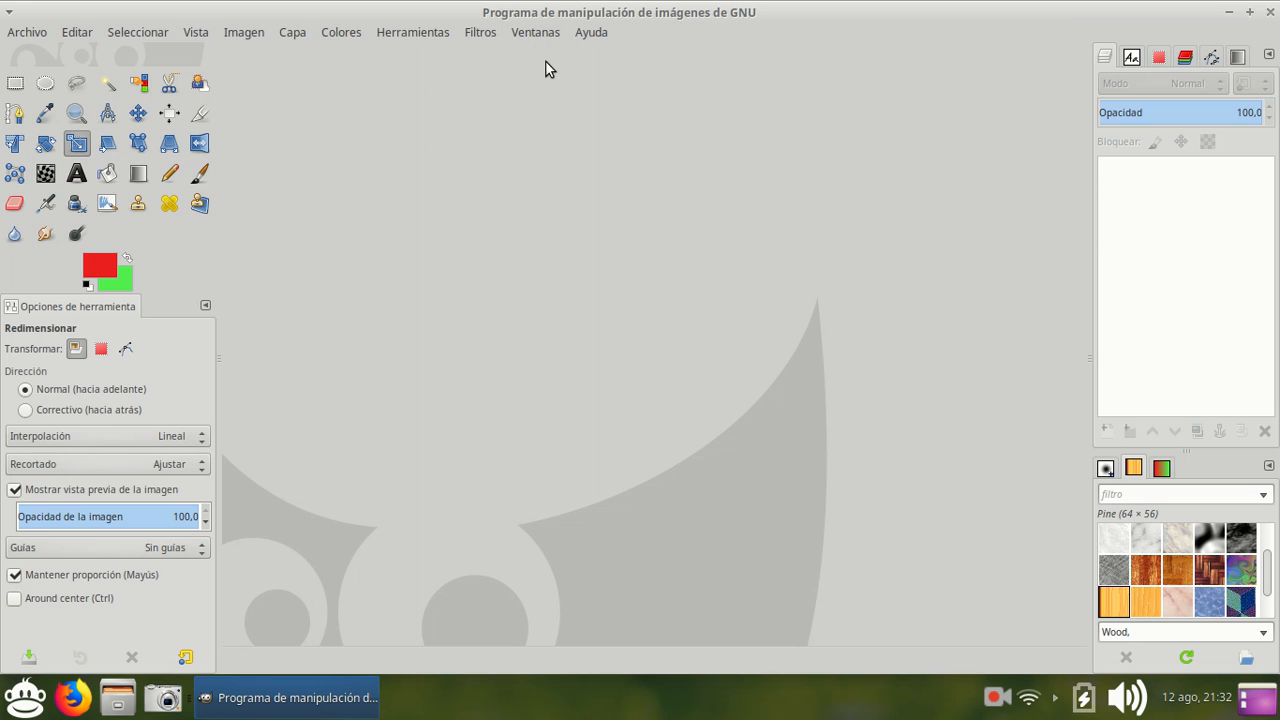
- Turn off single-window mode and move the separated main image window between the two dock windows
click(535, 32)
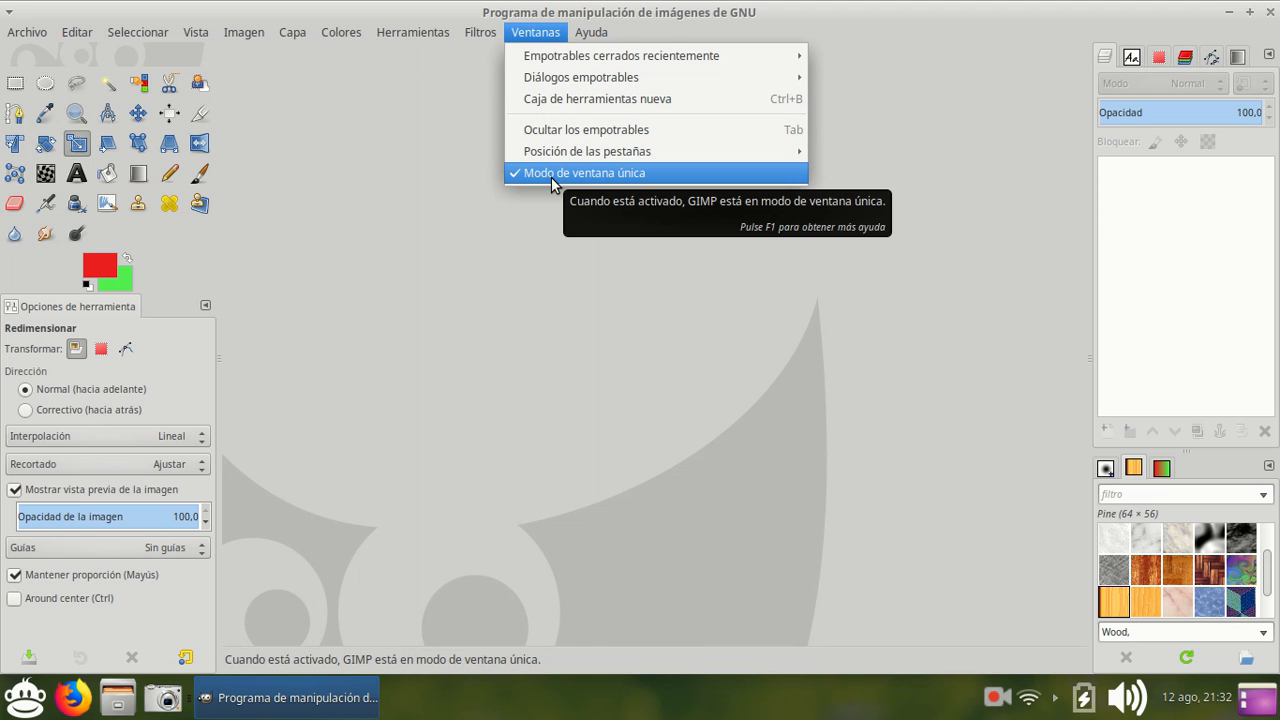
click(963, 212)
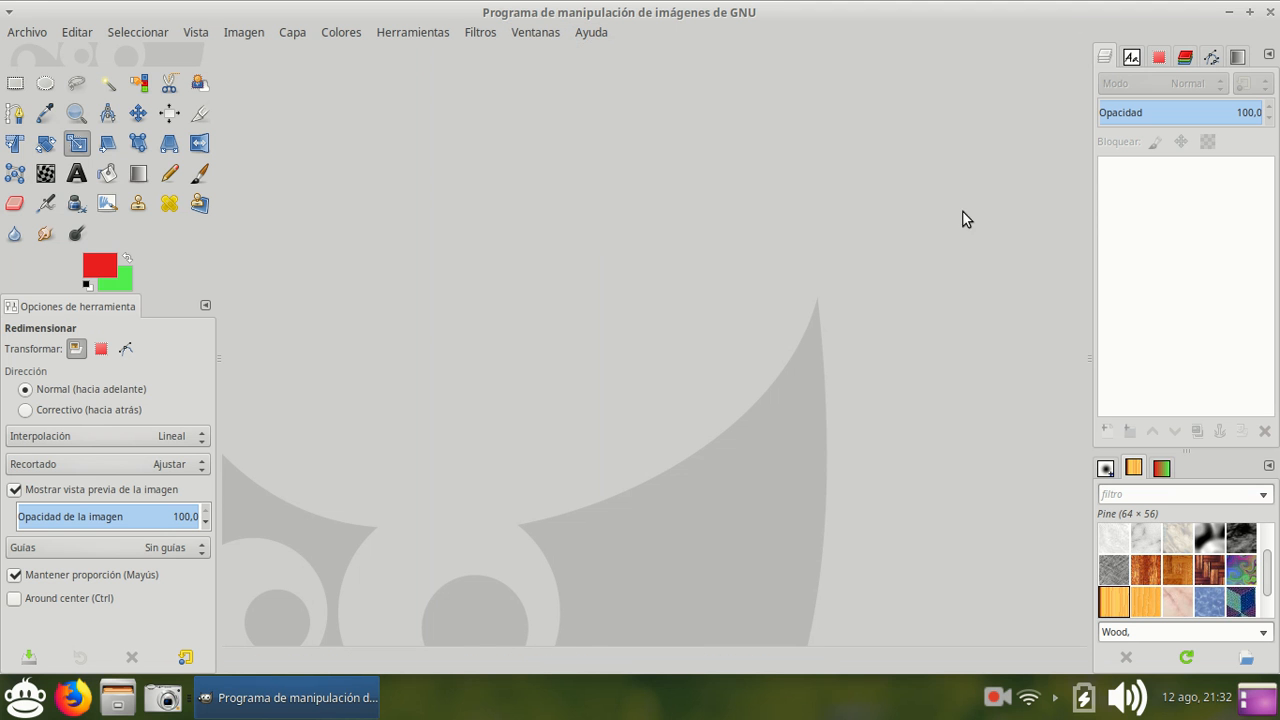
click(543, 32)
click(564, 175)
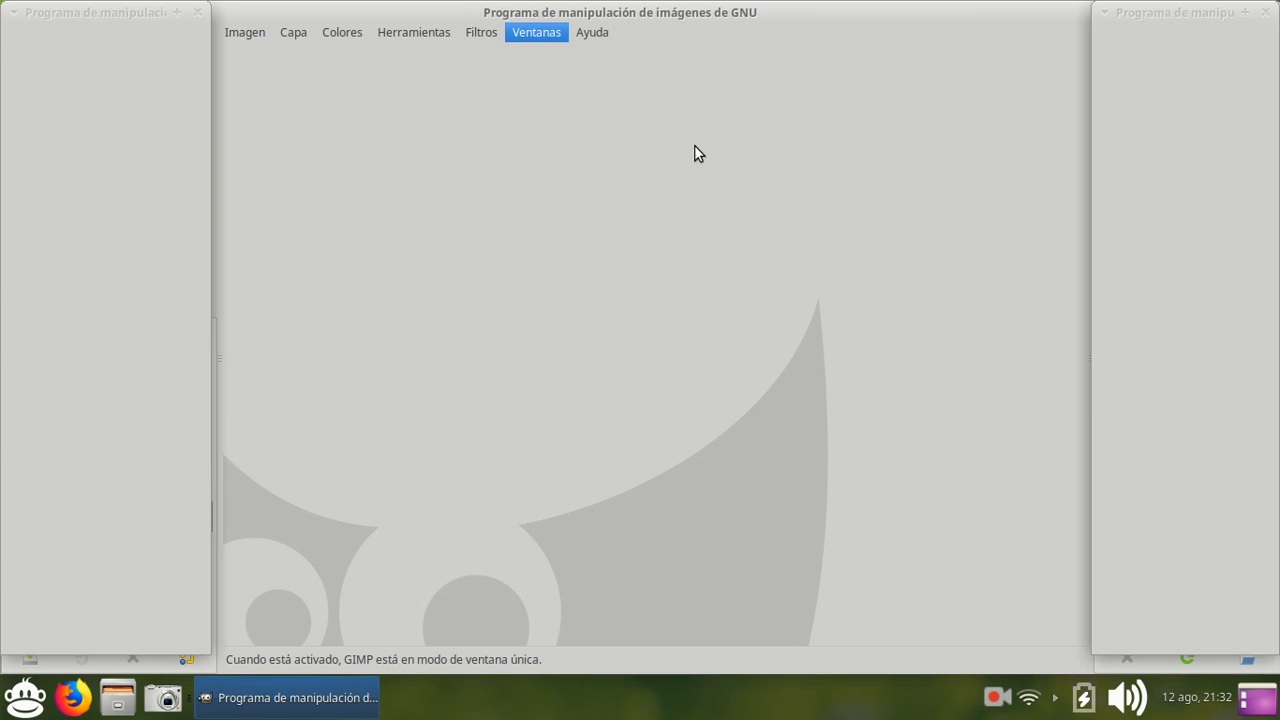
drag(669, 17, 914, 96)
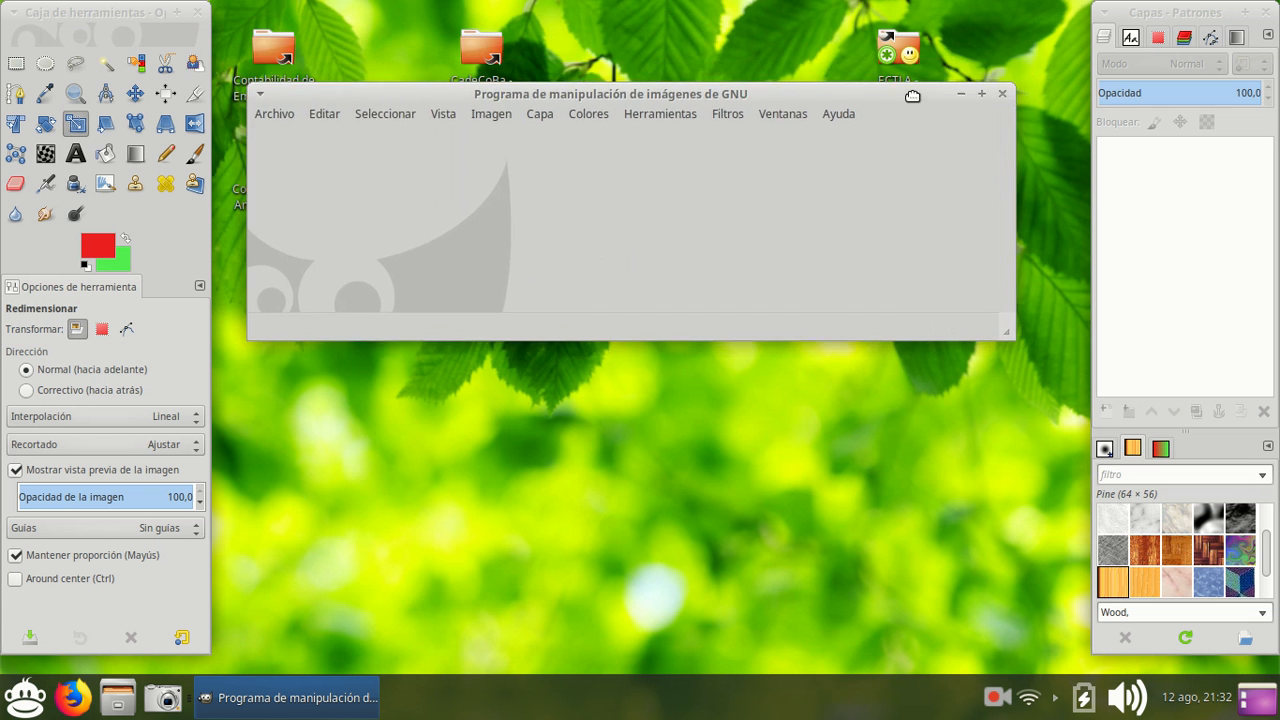
- Turn single-window mode back on and maximize the GIMP window
click(795, 118)
click(862, 306)
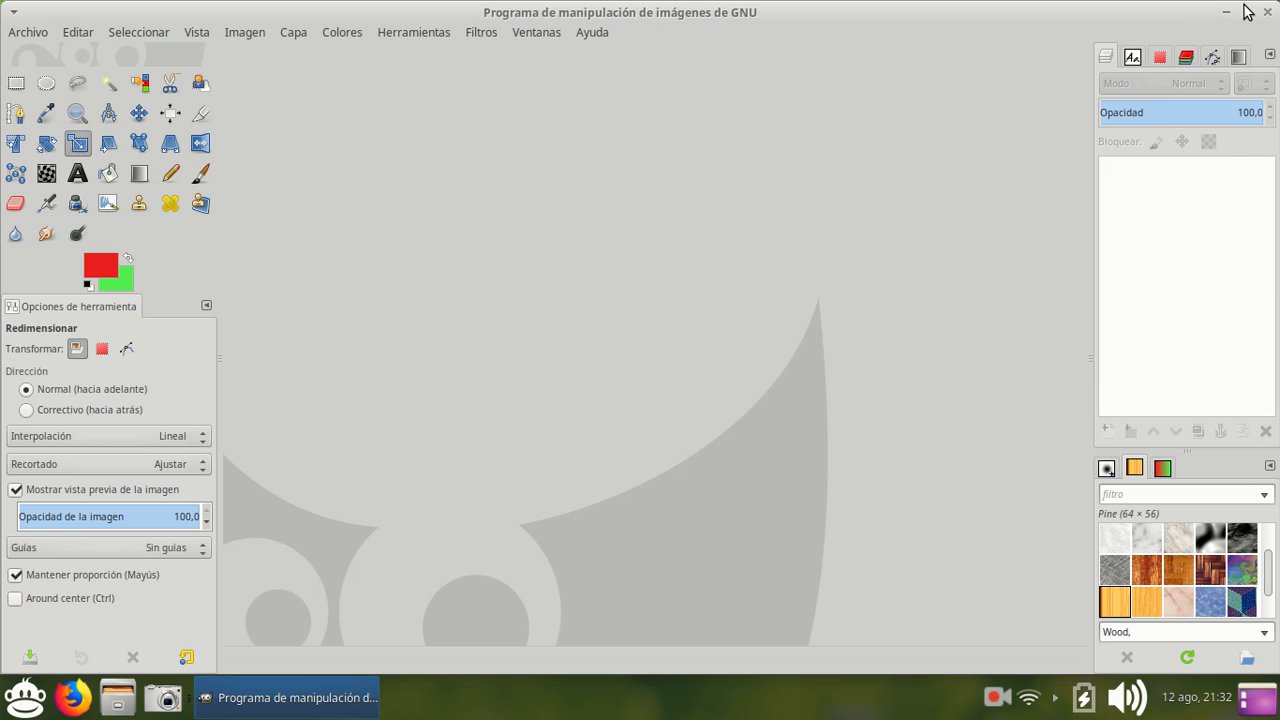
click(1247, 18)
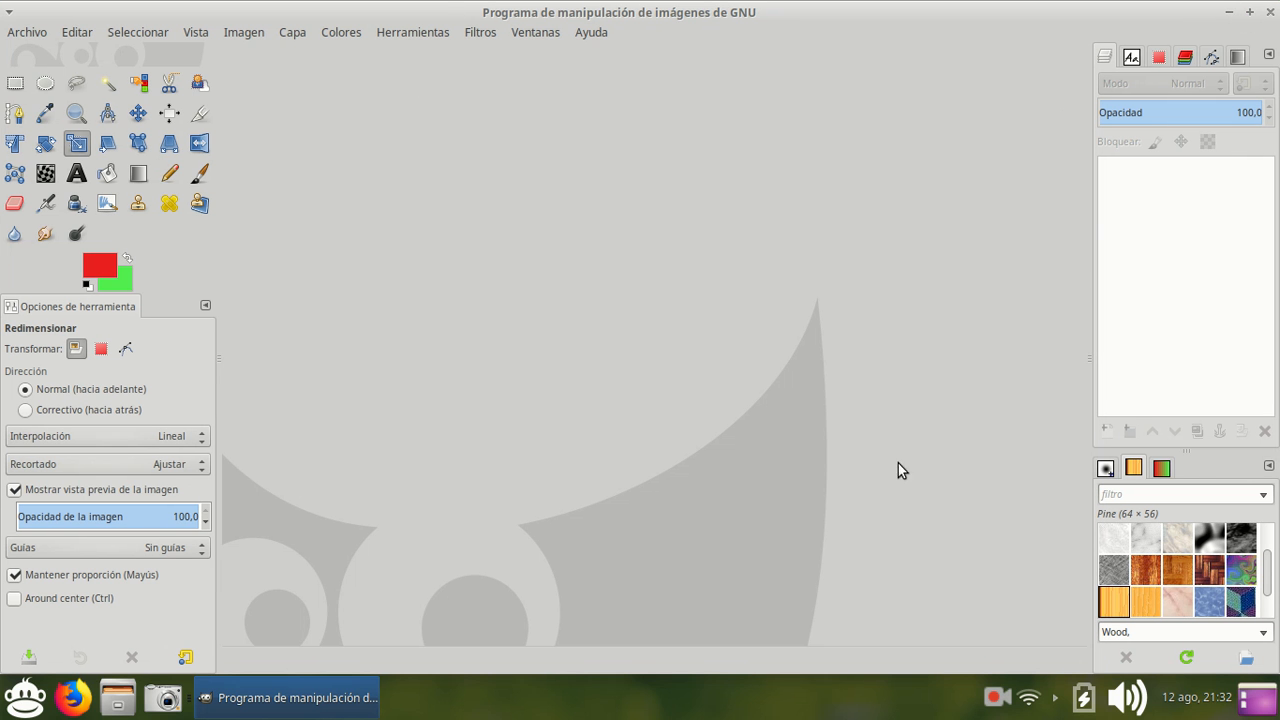
- In the preferences, try the Dark interface theme and set the theme back to System
click(66, 33)
click(560, 106)
click(78, 33)
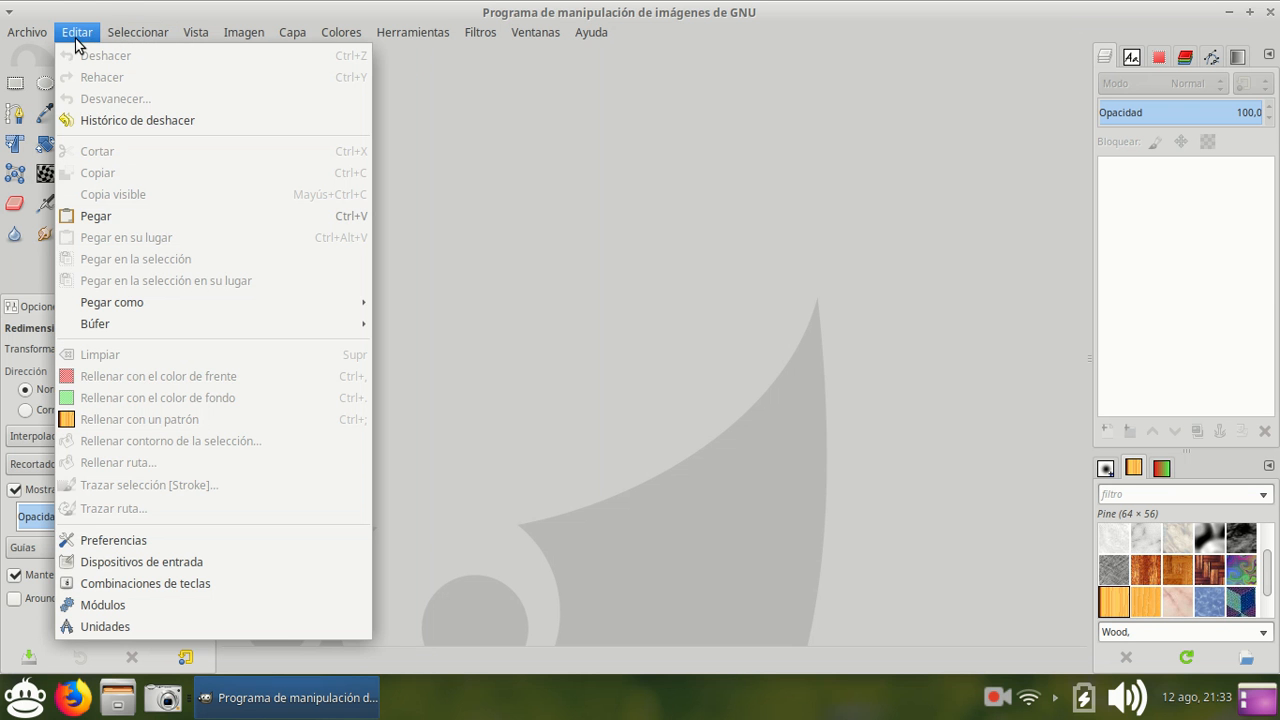
click(129, 540)
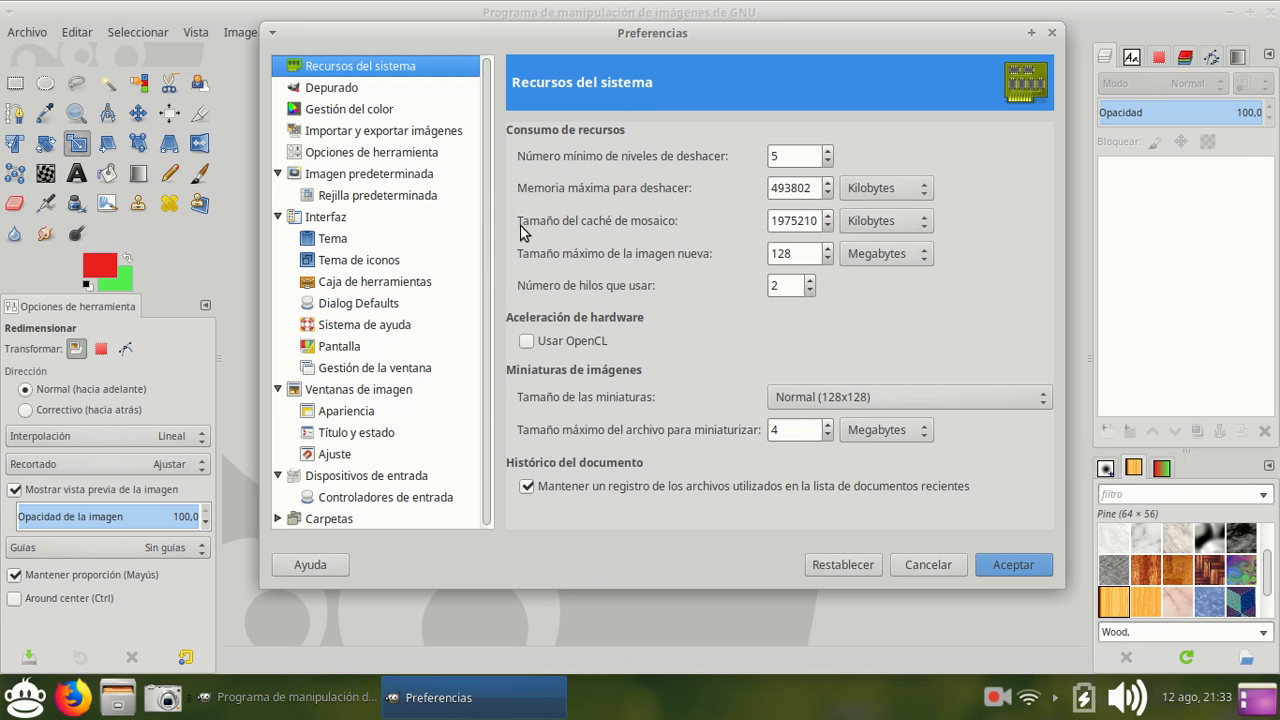
click(336, 240)
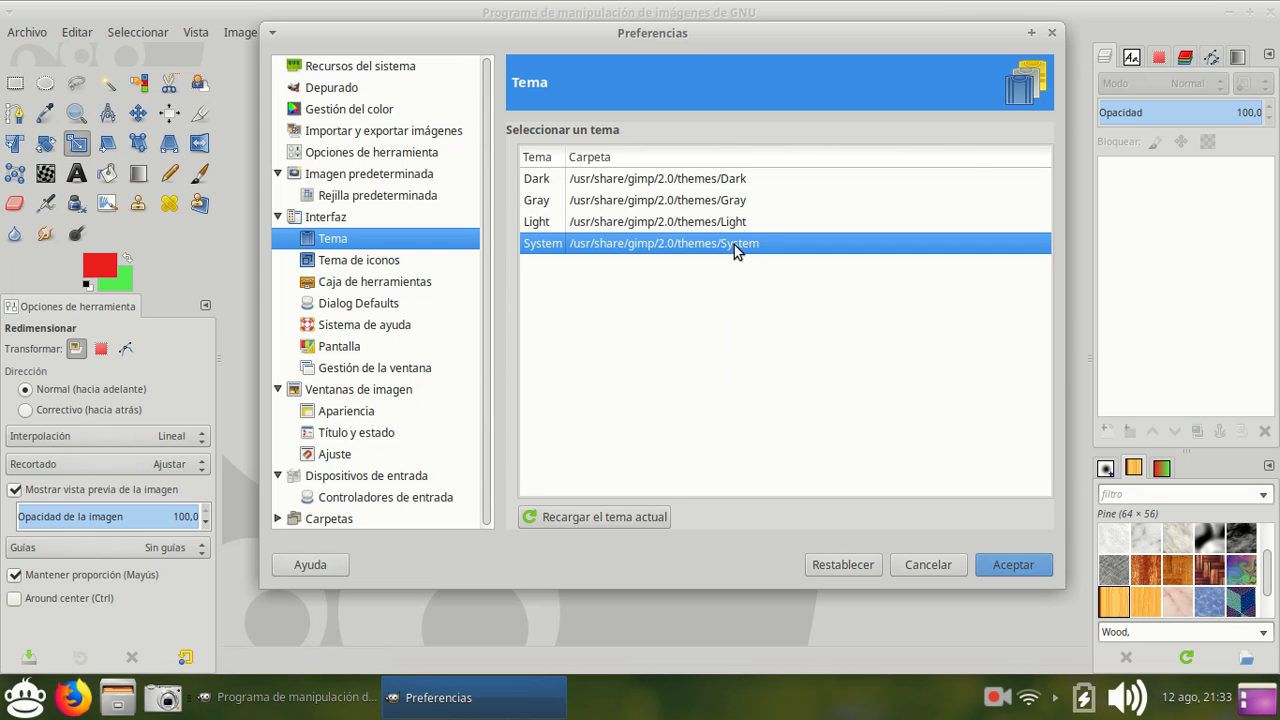
click(836, 178)
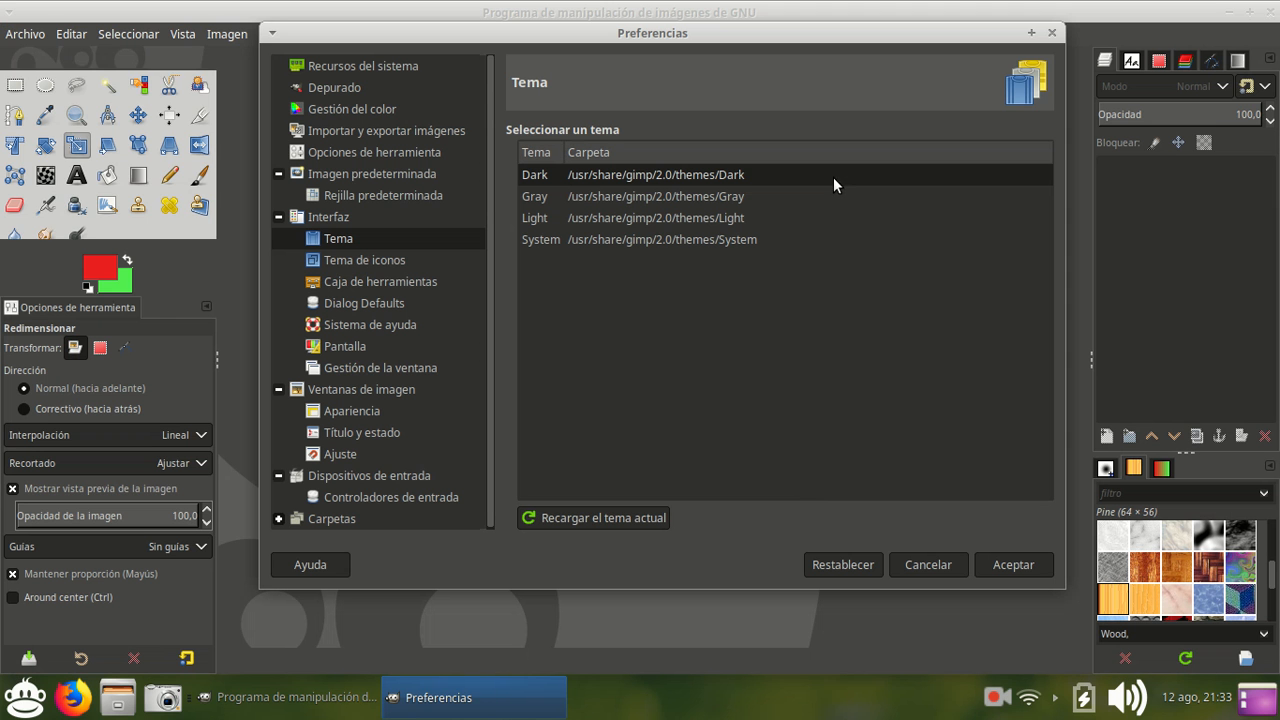
click(731, 237)
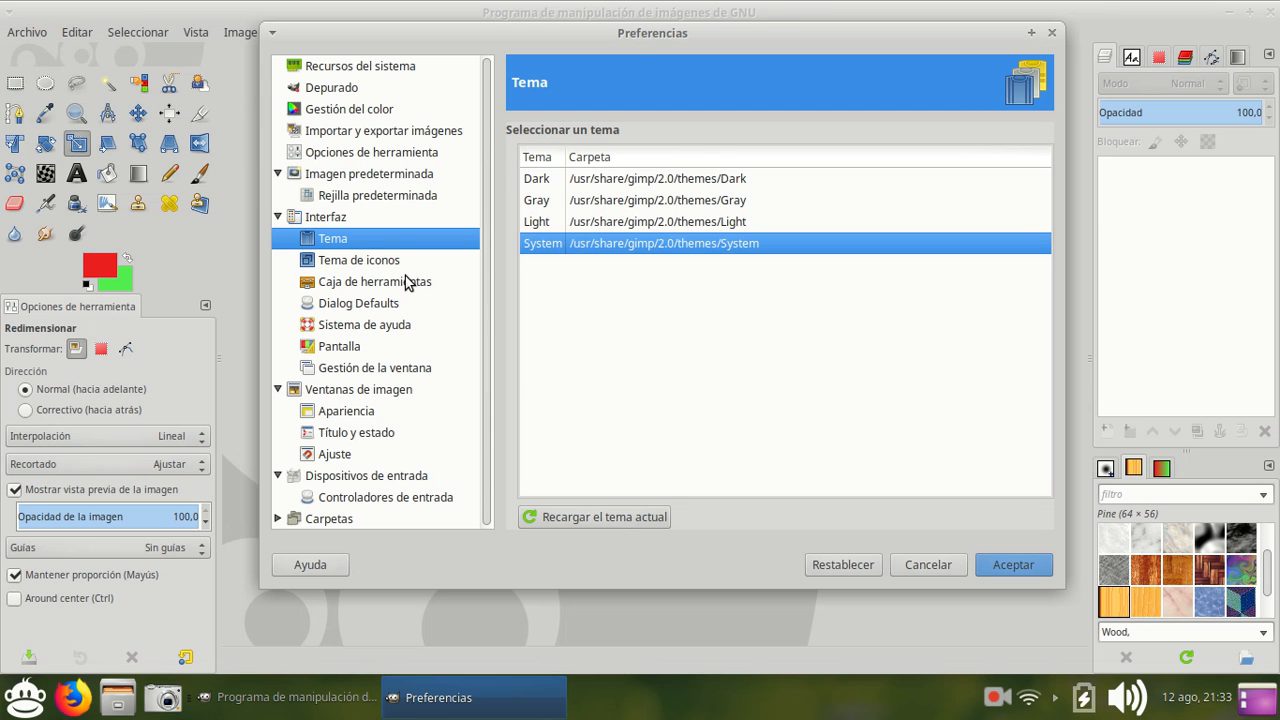
- Try the Symbolic icon theme, set it back to Legacy, and accept the preferences
click(362, 259)
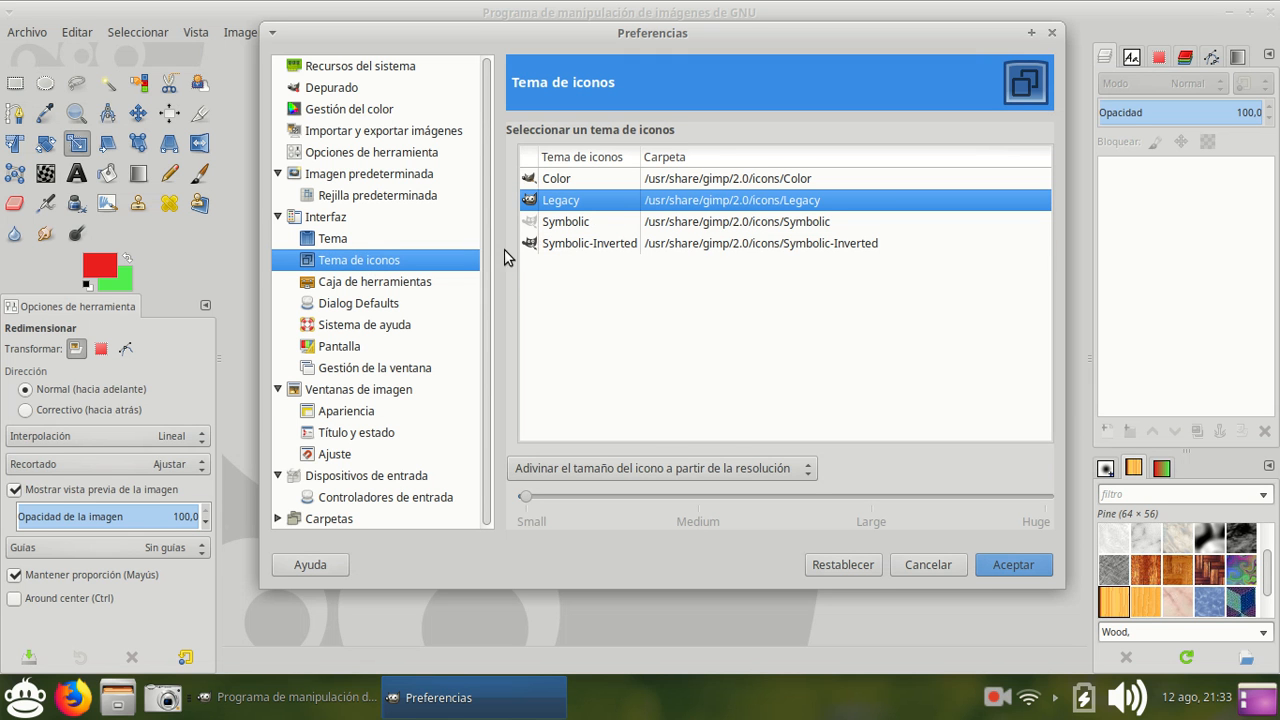
click(809, 221)
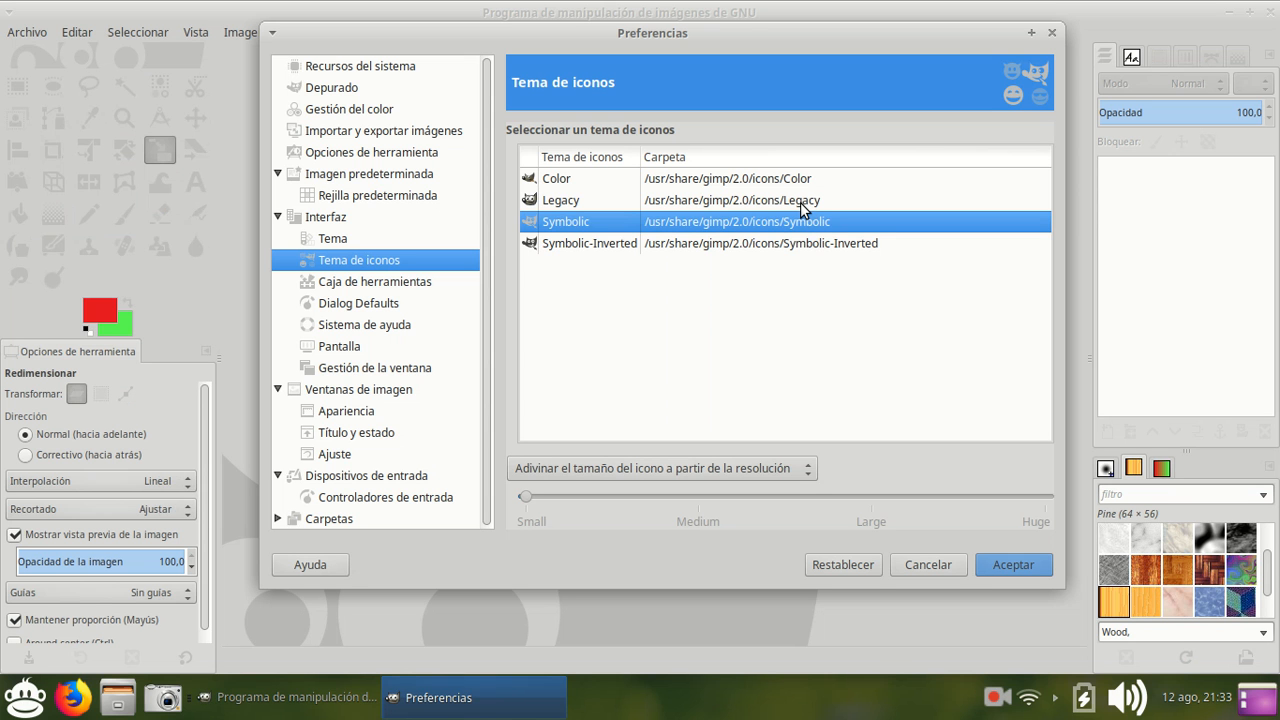
click(803, 205)
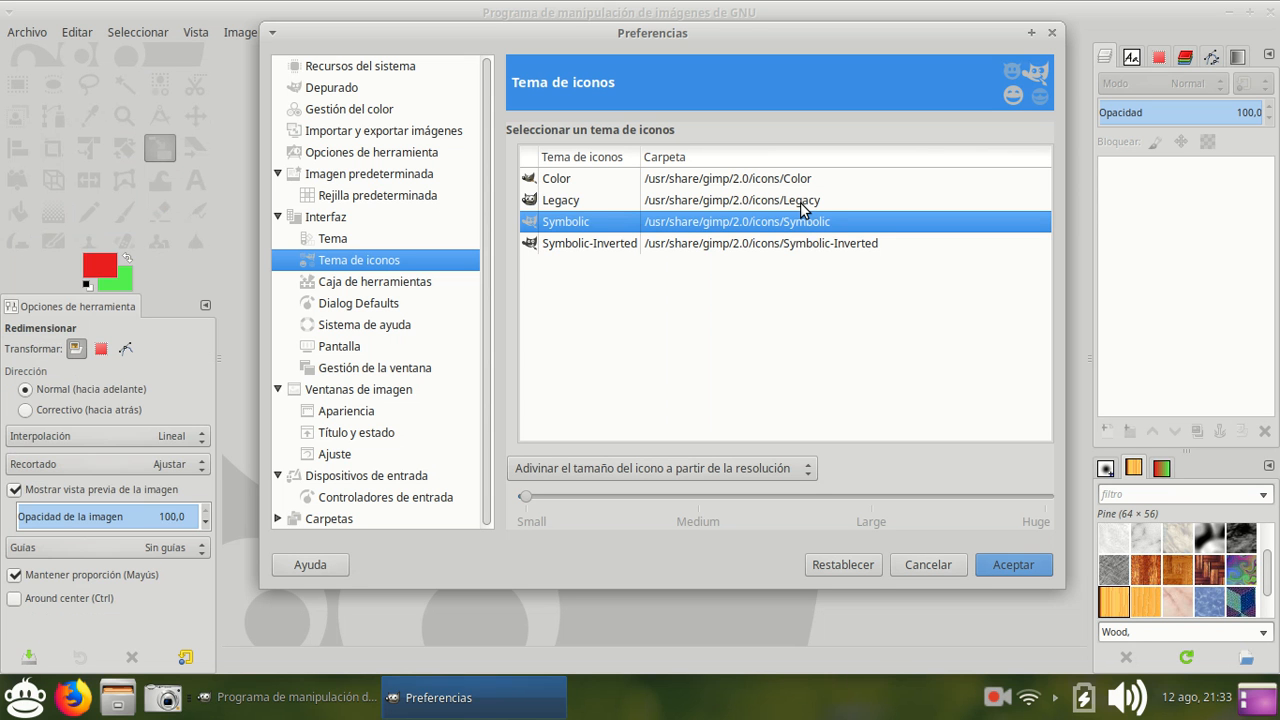
click(1014, 566)
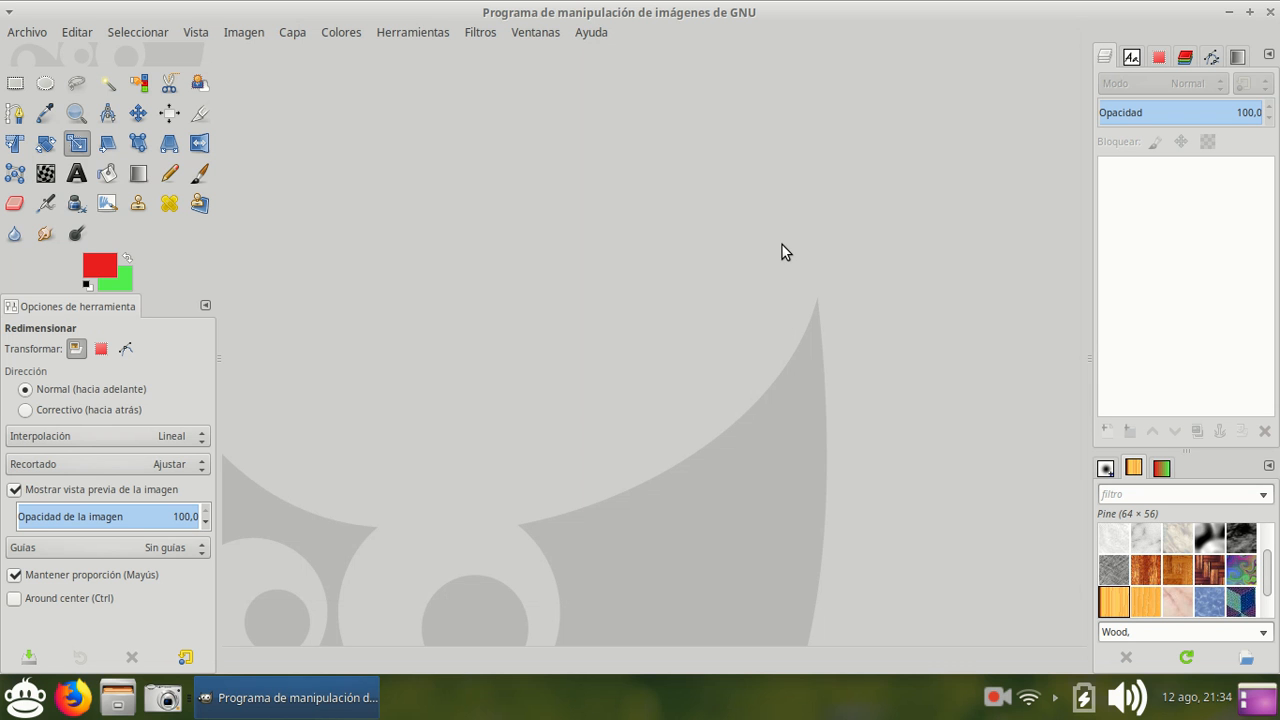
- Create a new image 1000 px wide and 1000 px high
click(28, 35)
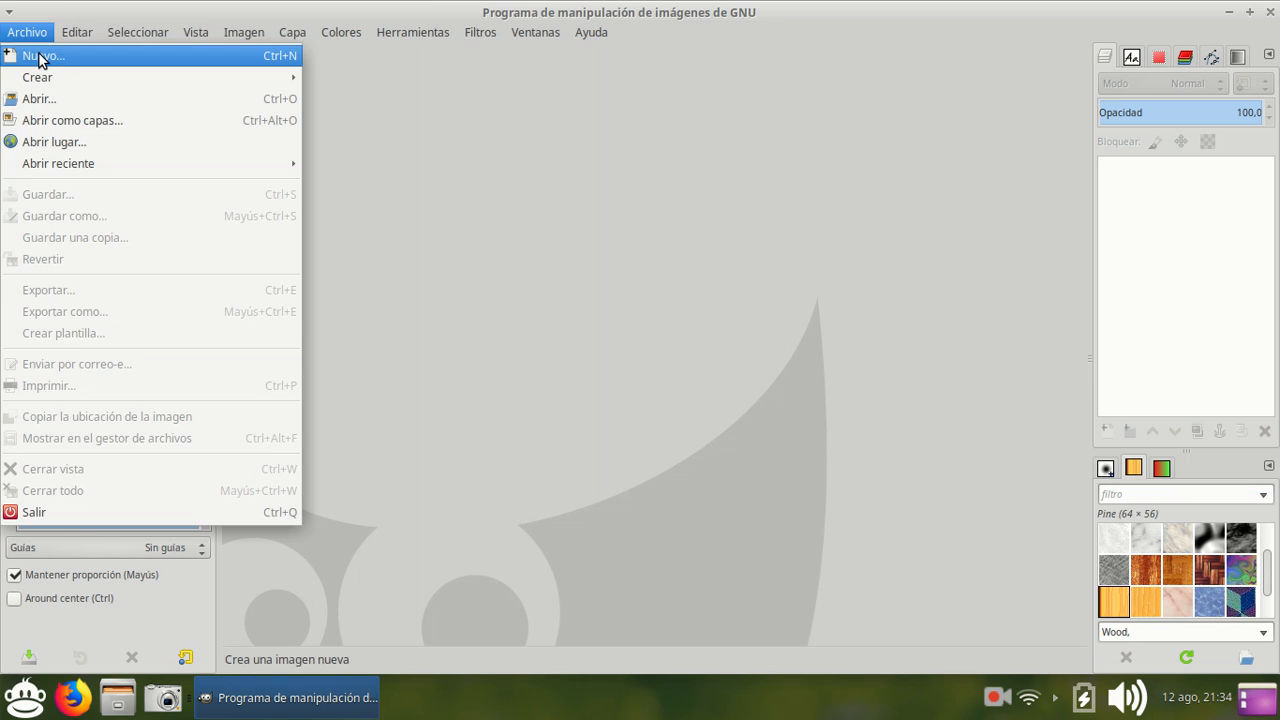
click(40, 53)
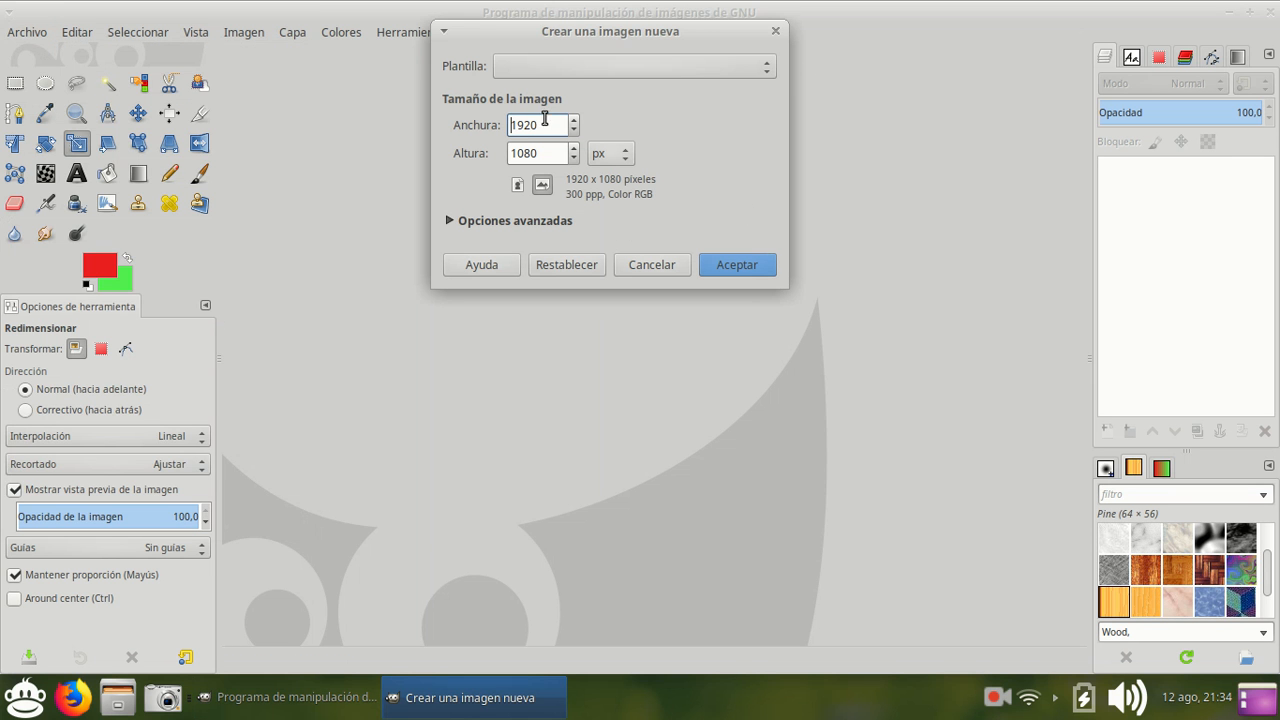
double_click(527, 124)
text(1000)
key(Tab)
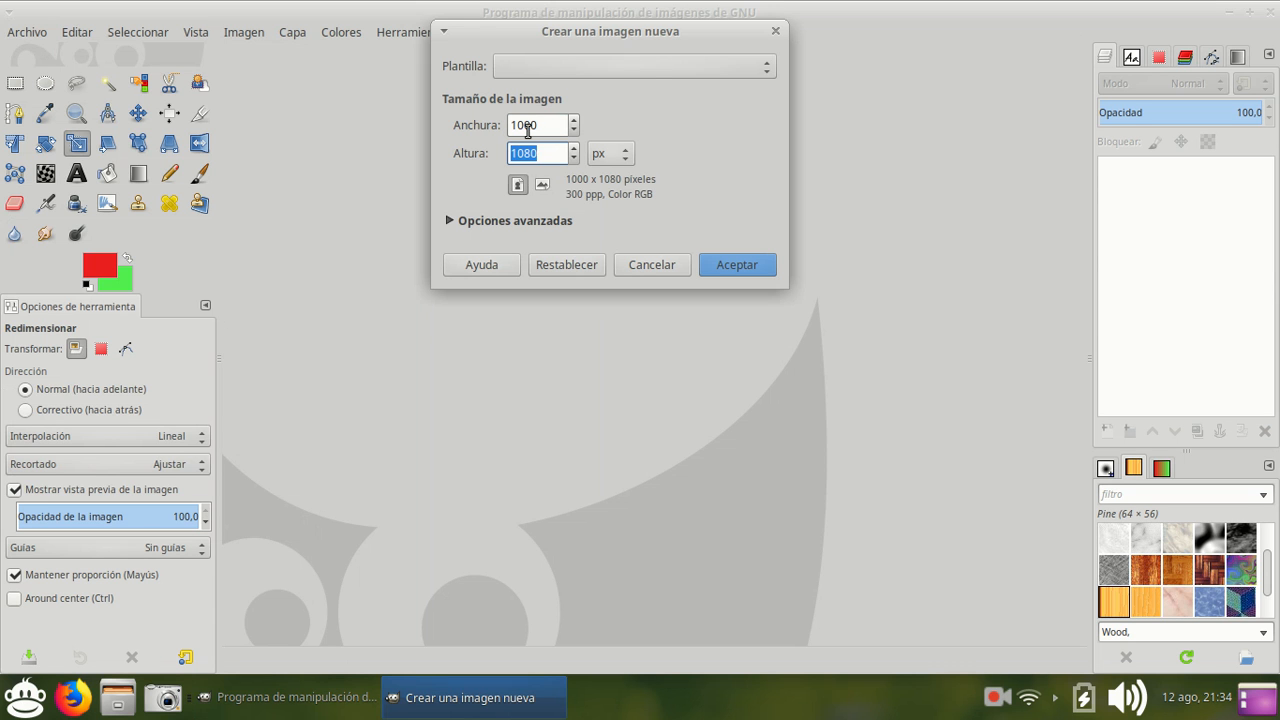
text(10)
click(746, 267)
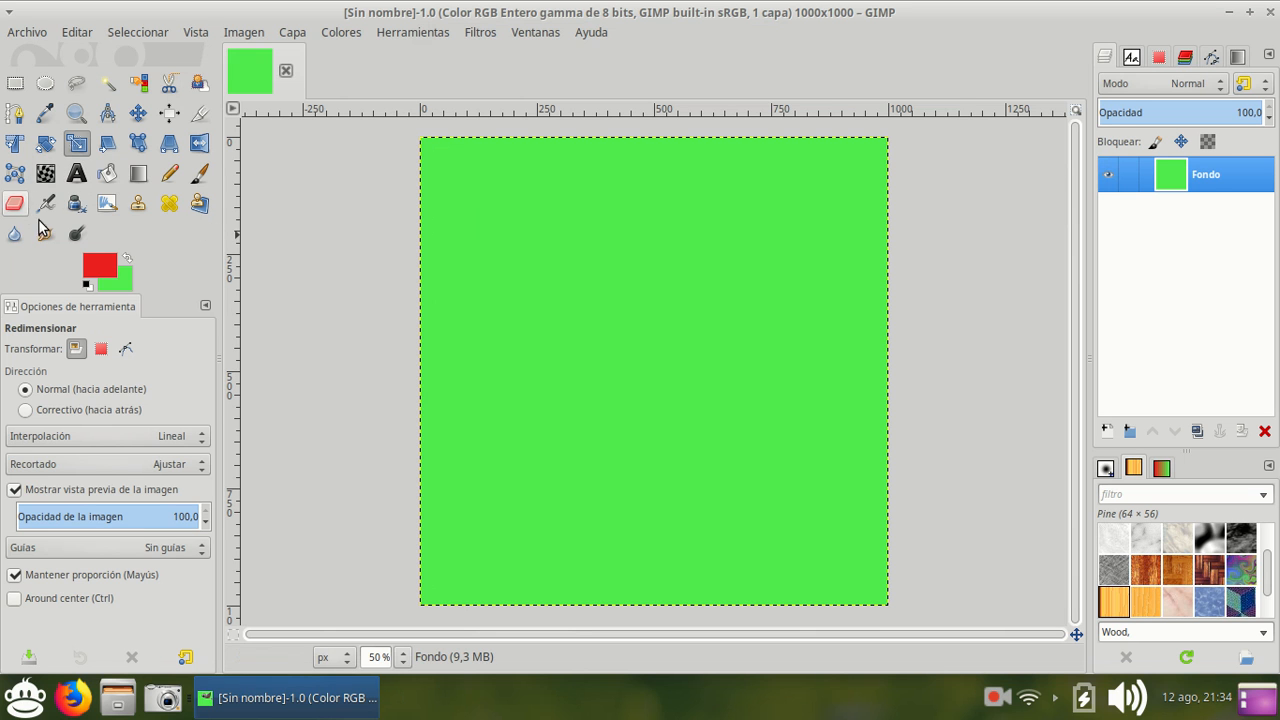
- Set the foreground color to magenta (e534da) and fill the whole canvas with it using the Bucket Fill tool
click(107, 176)
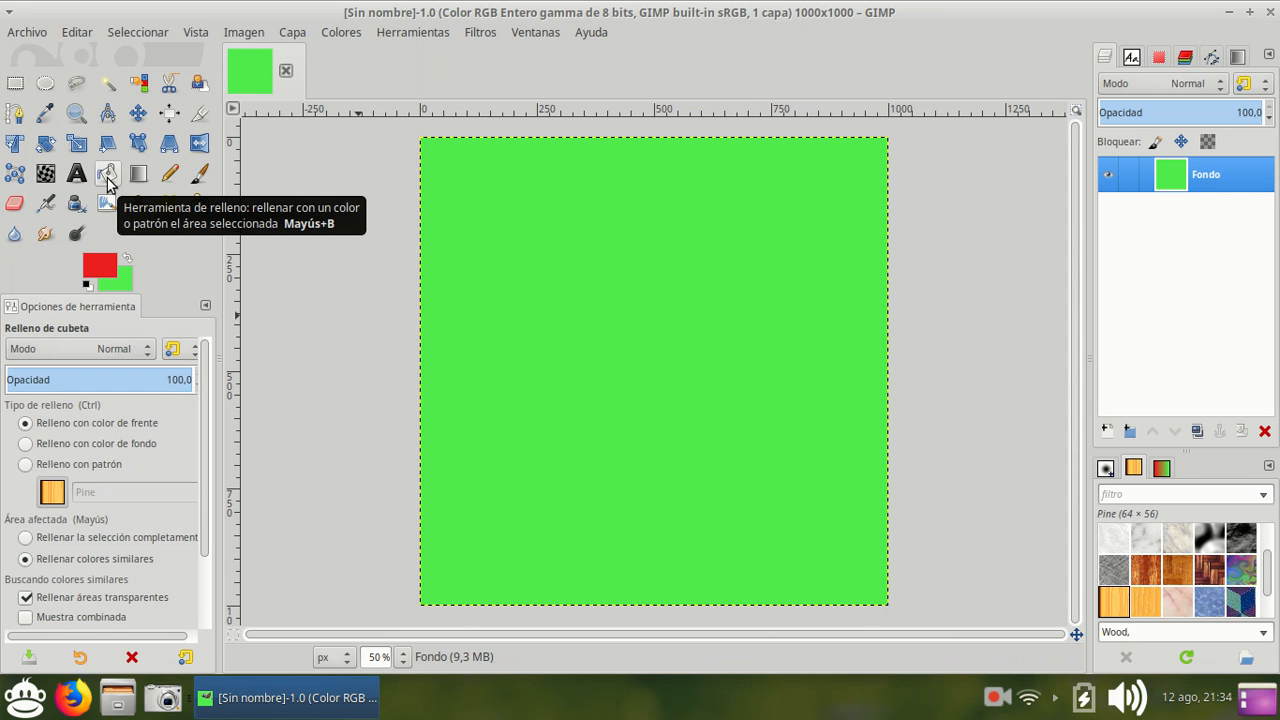
click(93, 276)
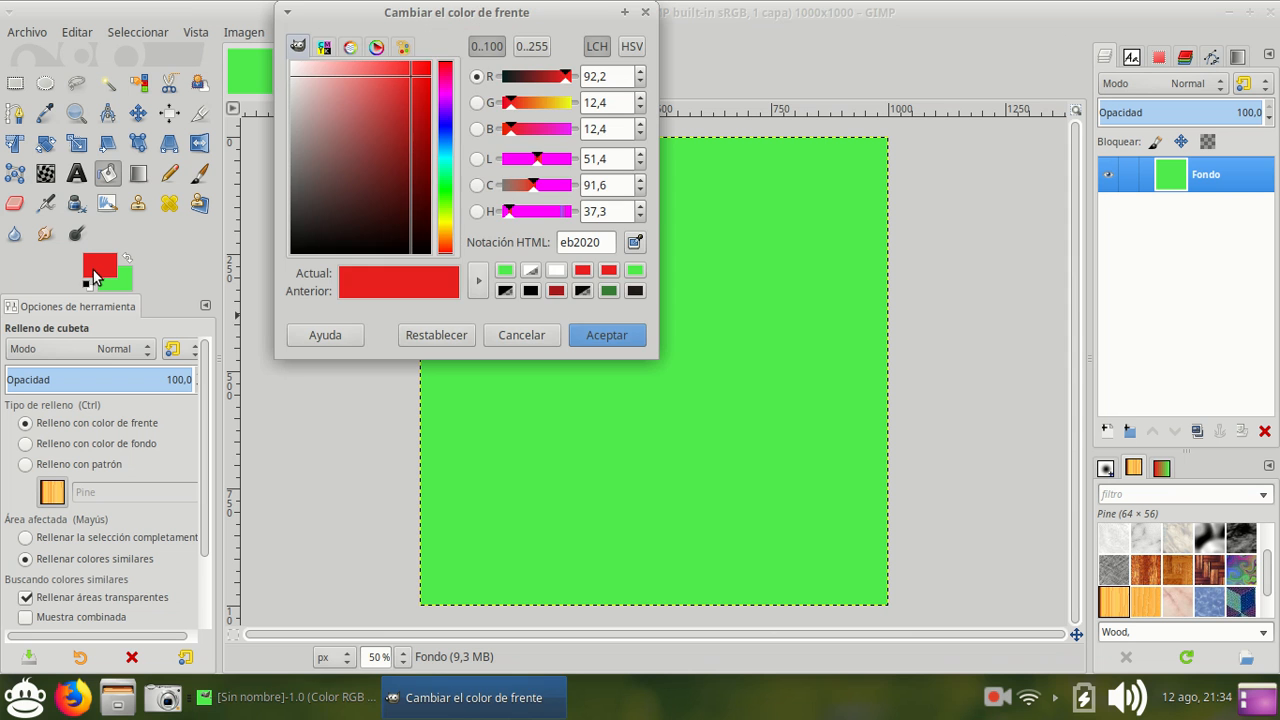
click(512, 332)
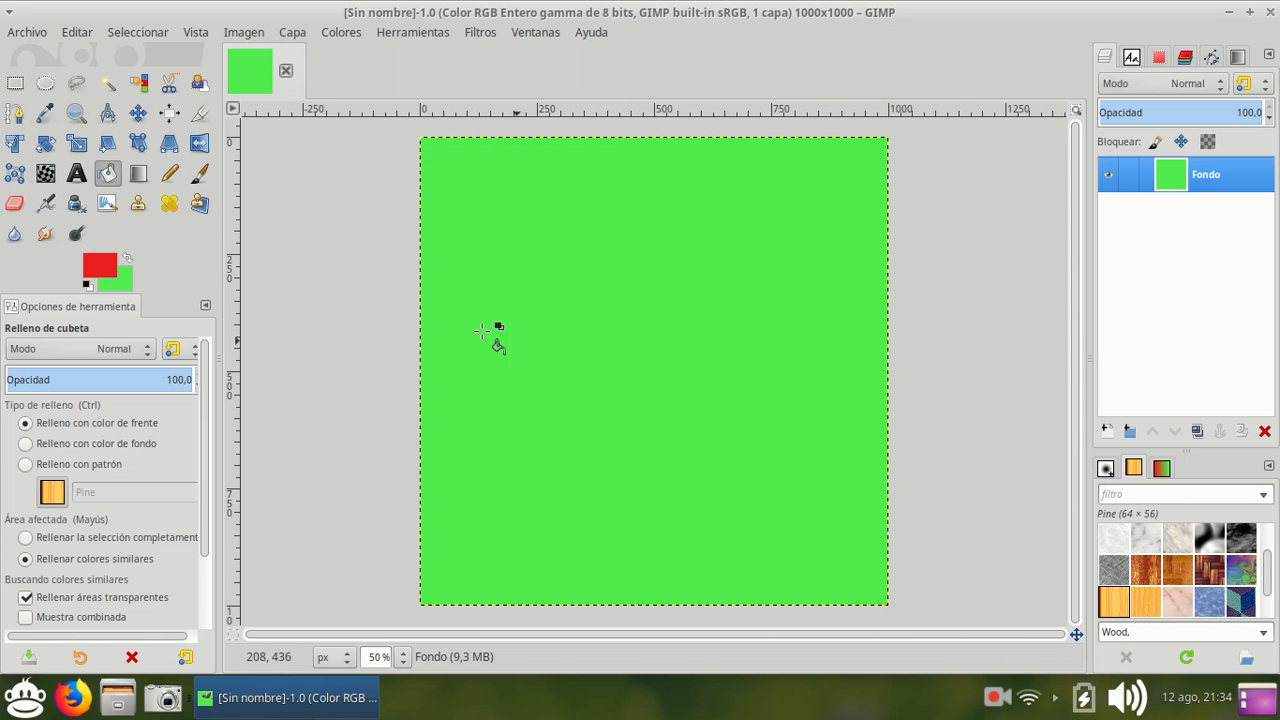
click(103, 270)
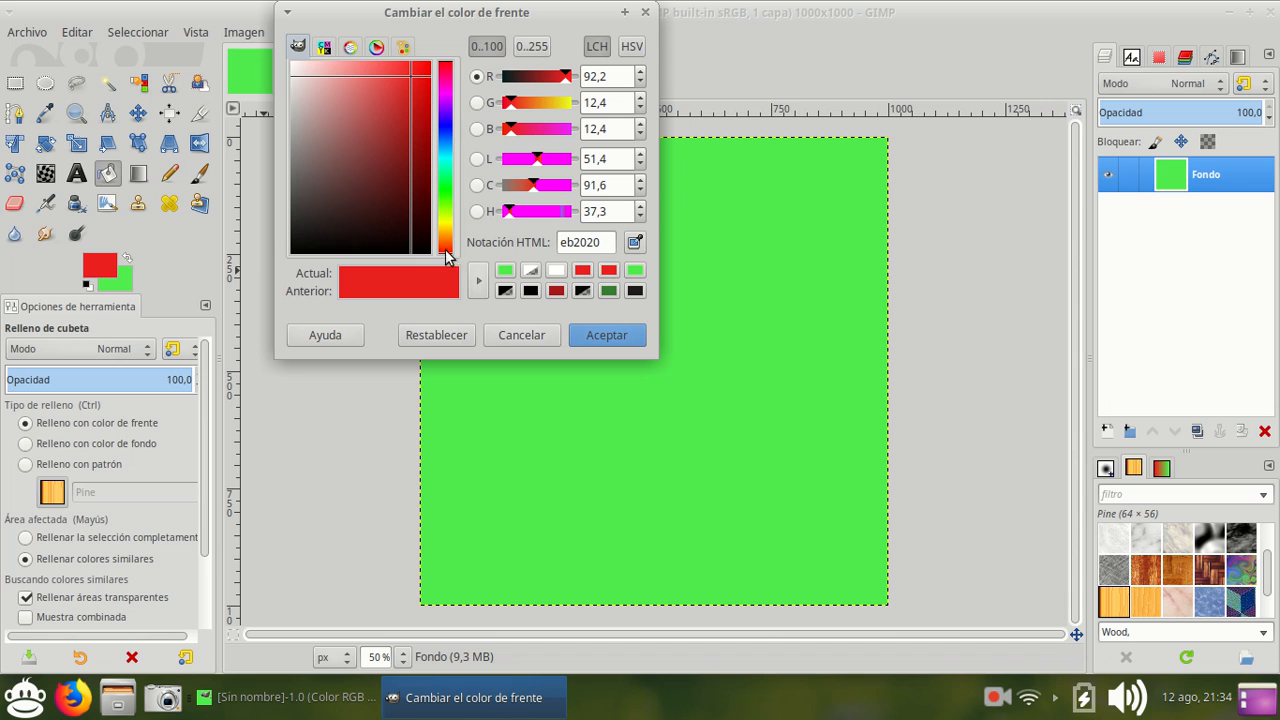
click(448, 92)
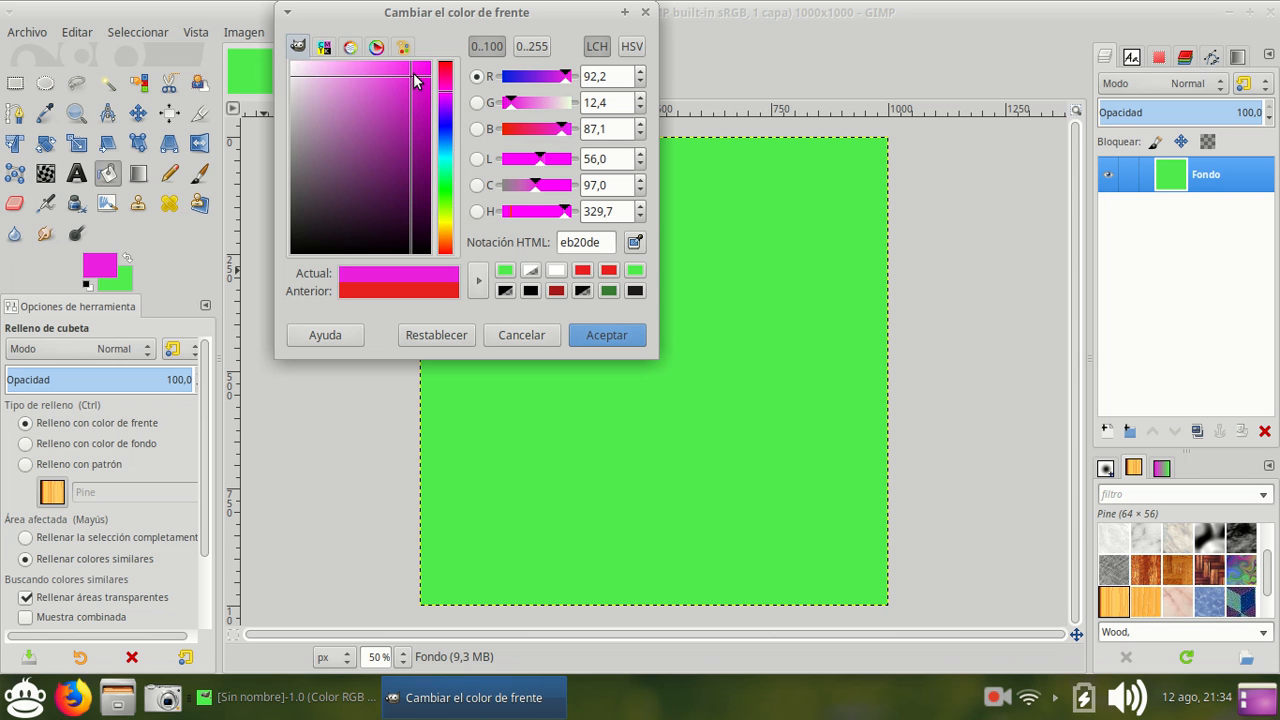
drag(410, 76, 407, 102)
drag(407, 157, 408, 90)
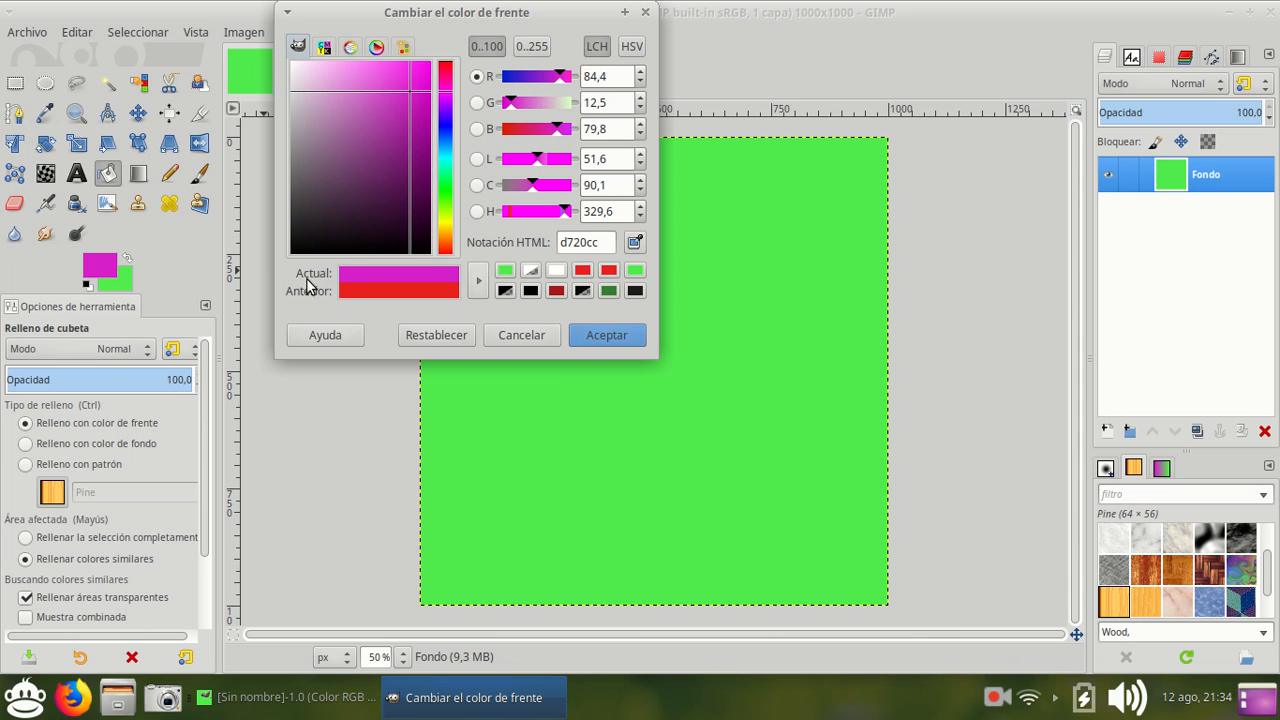
drag(426, 94, 397, 79)
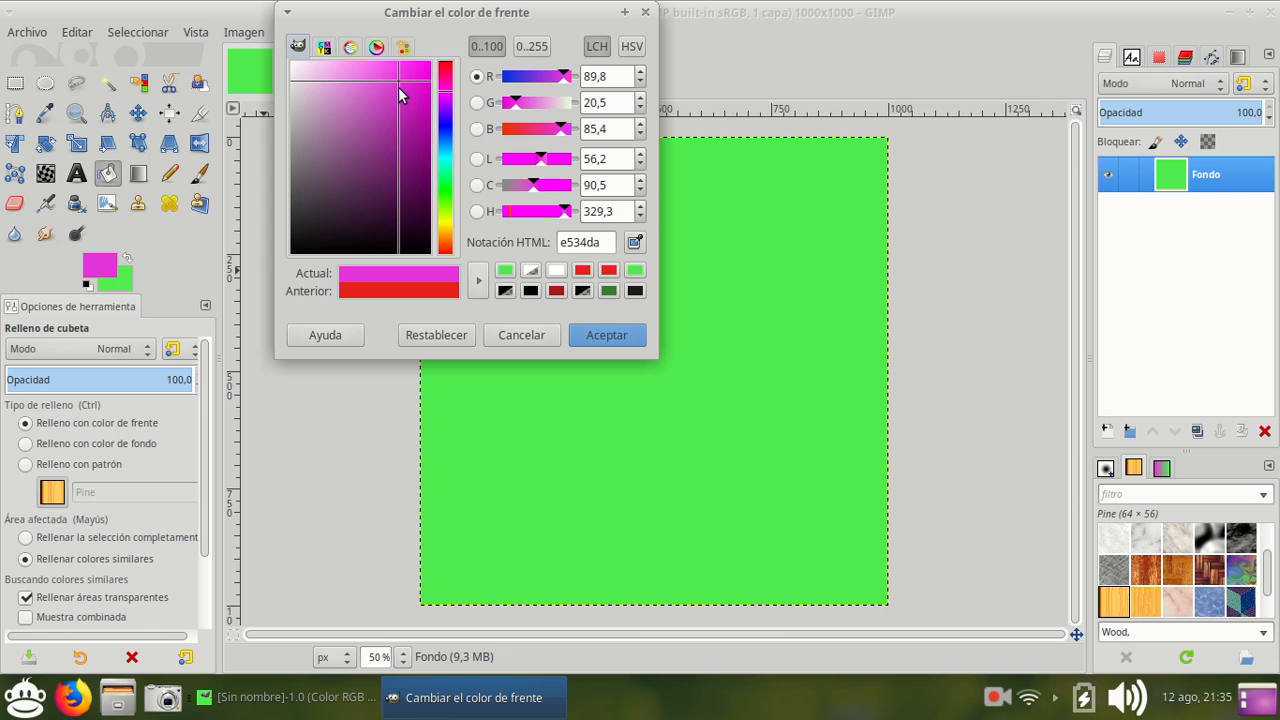
click(628, 334)
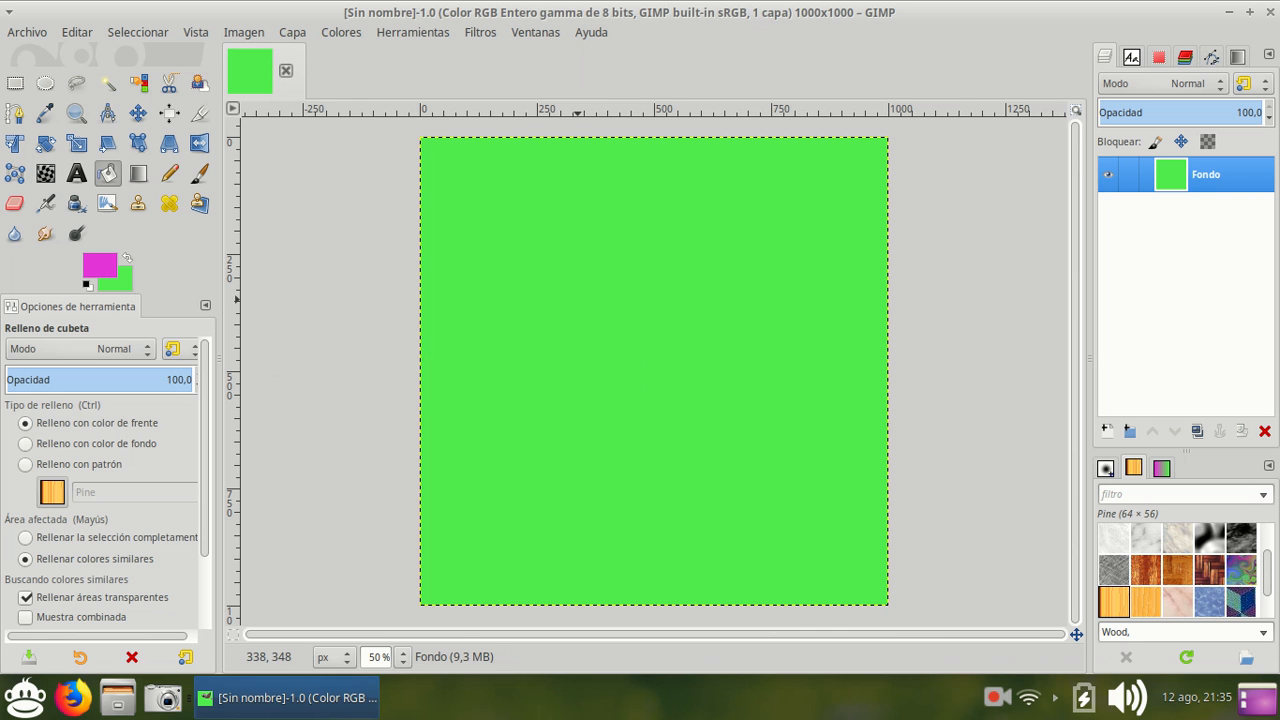
click(569, 423)
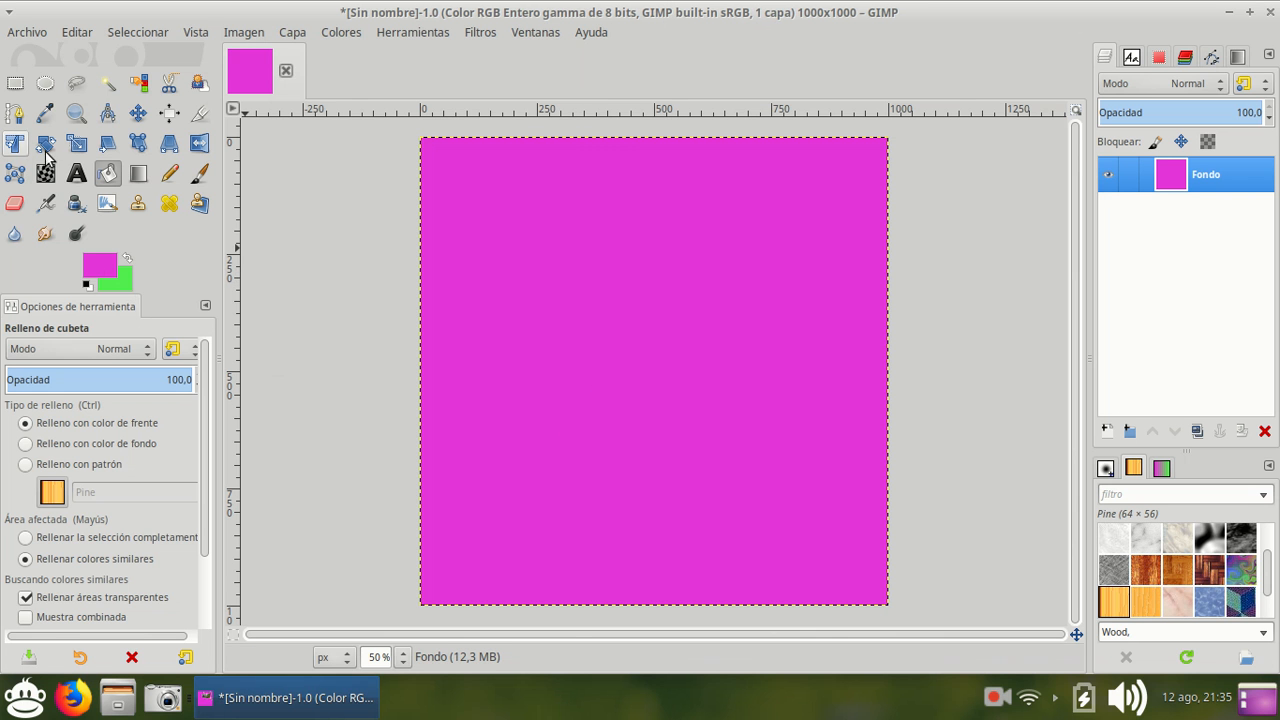
- Activate the Gradient tool and change the background color from green to a pinkish red
click(138, 178)
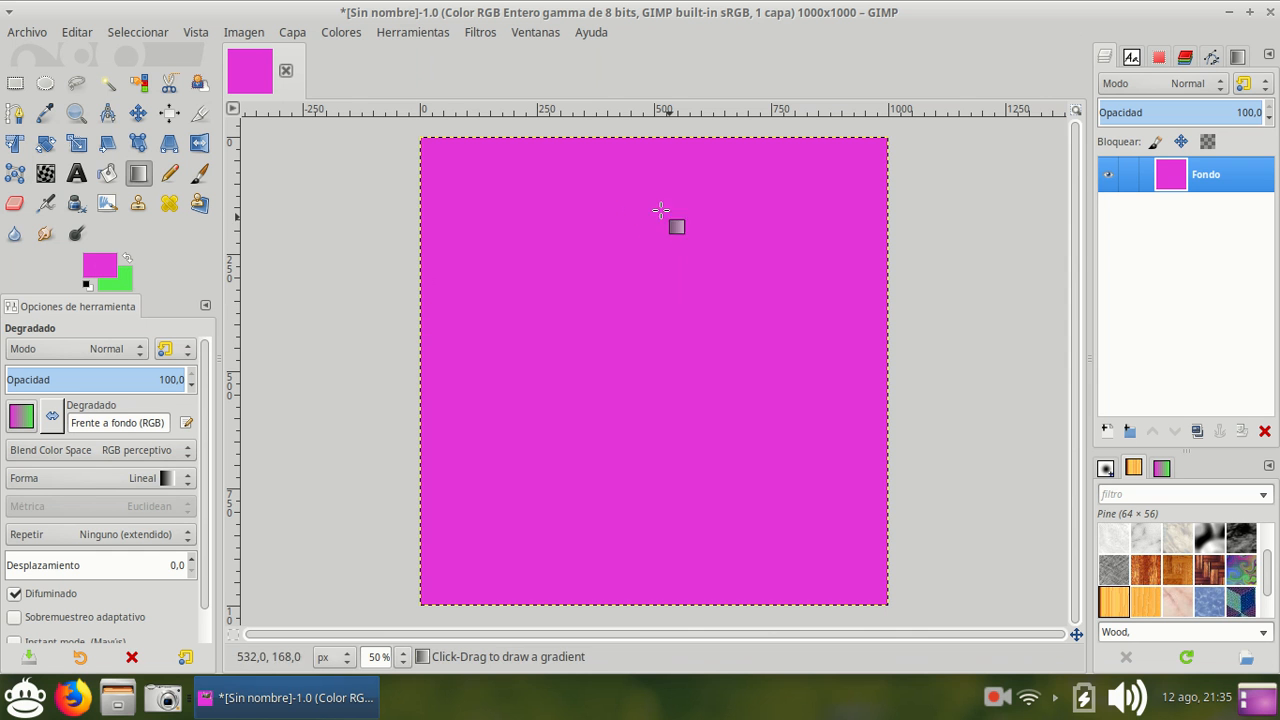
click(127, 279)
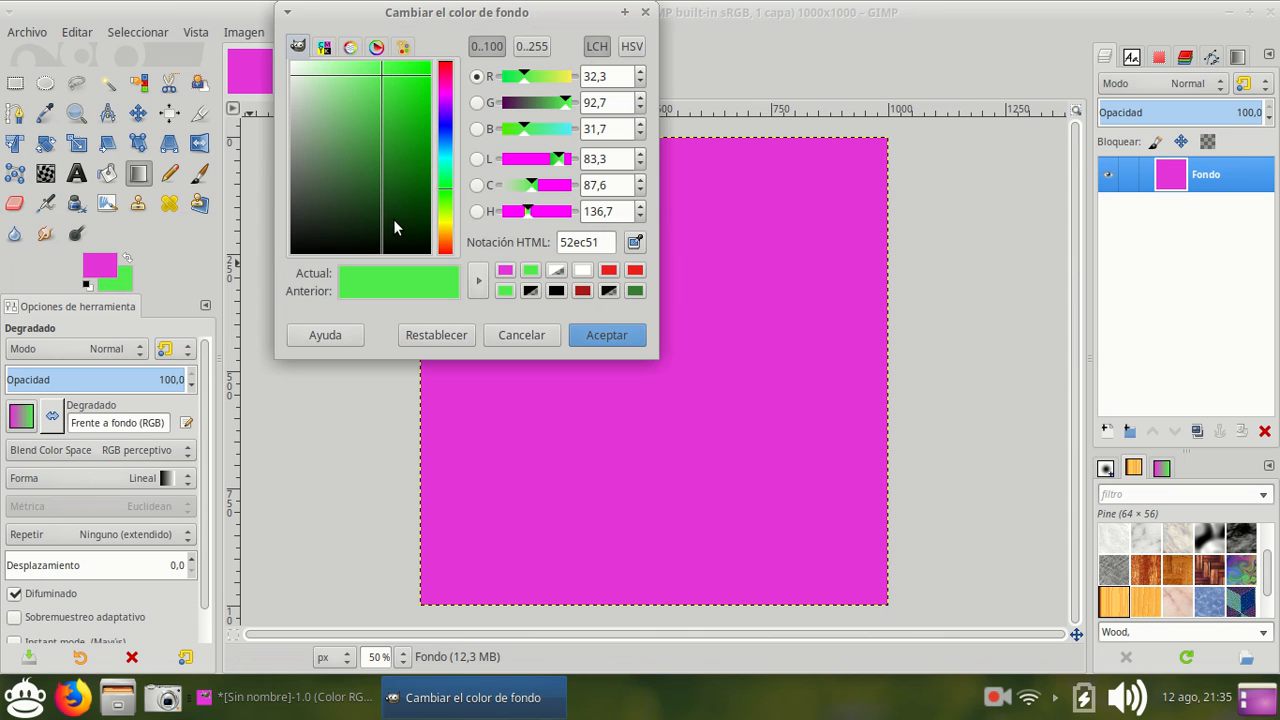
drag(450, 100, 450, 76)
click(400, 65)
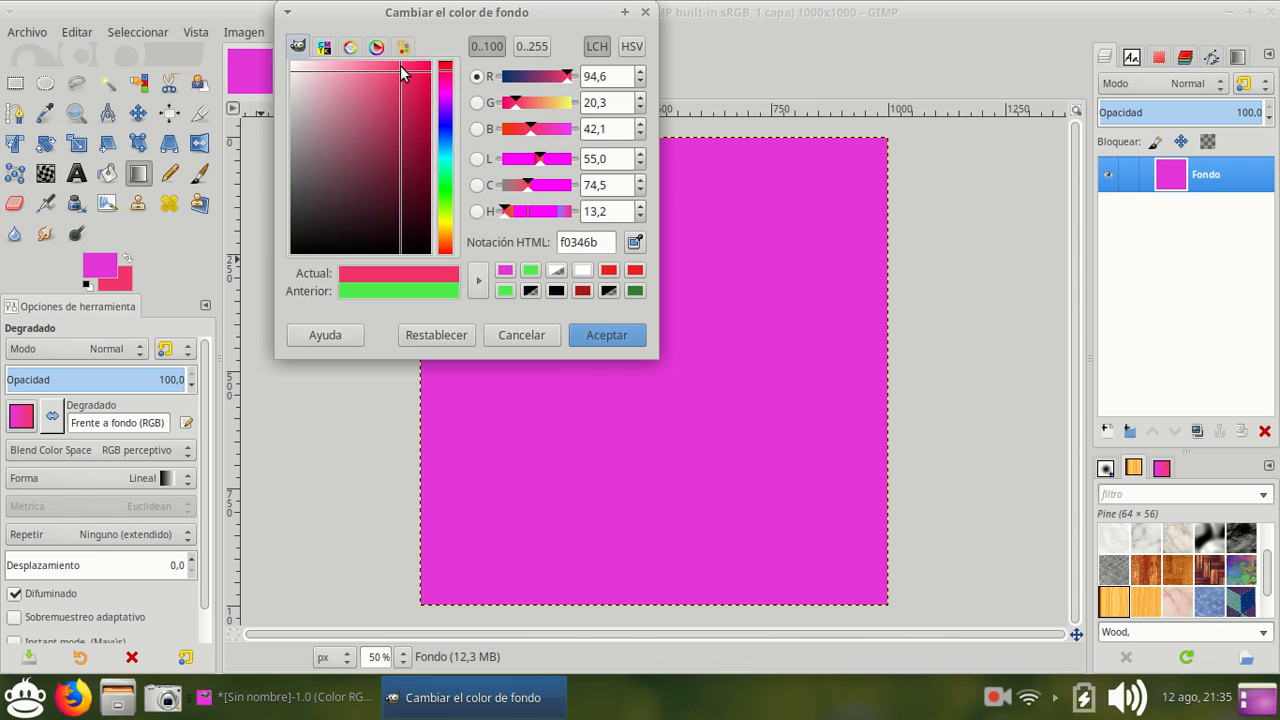
click(606, 334)
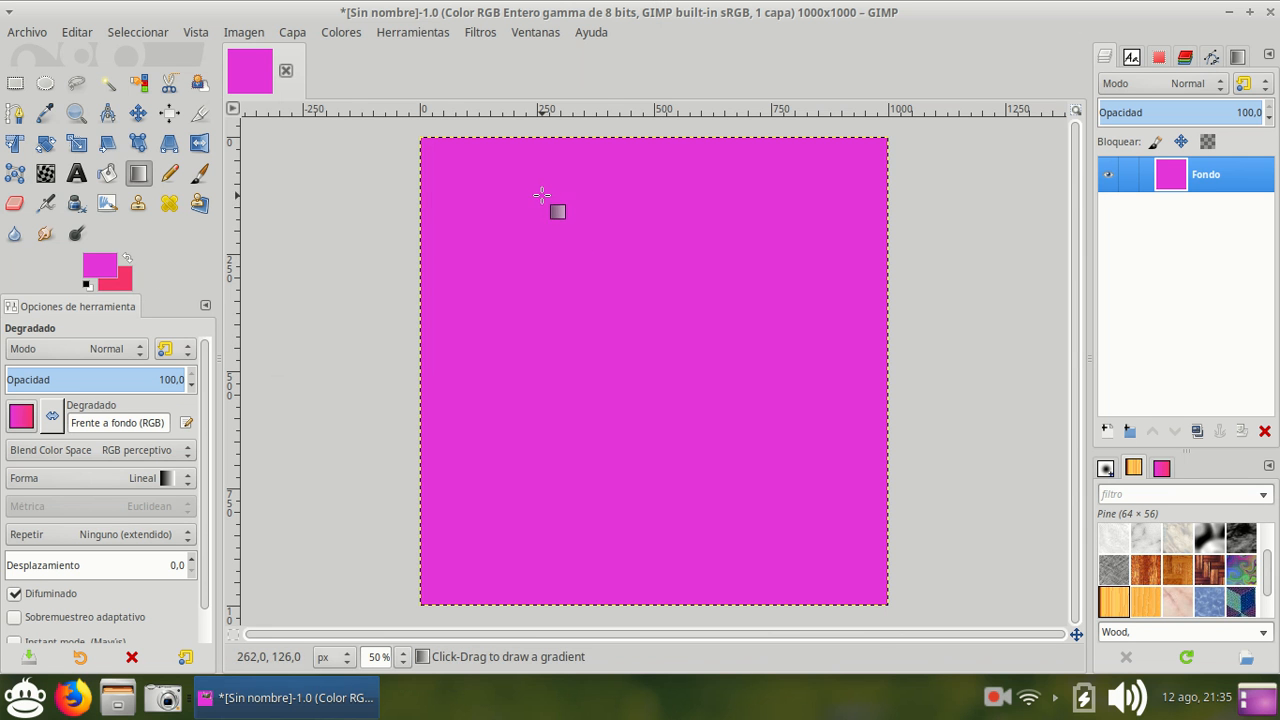
- Draw a linear foreground-to-background gradient diagonally from the canvas's upper left, adjusting its end point to about X 812, Y 906 px
drag(537, 182, 716, 527)
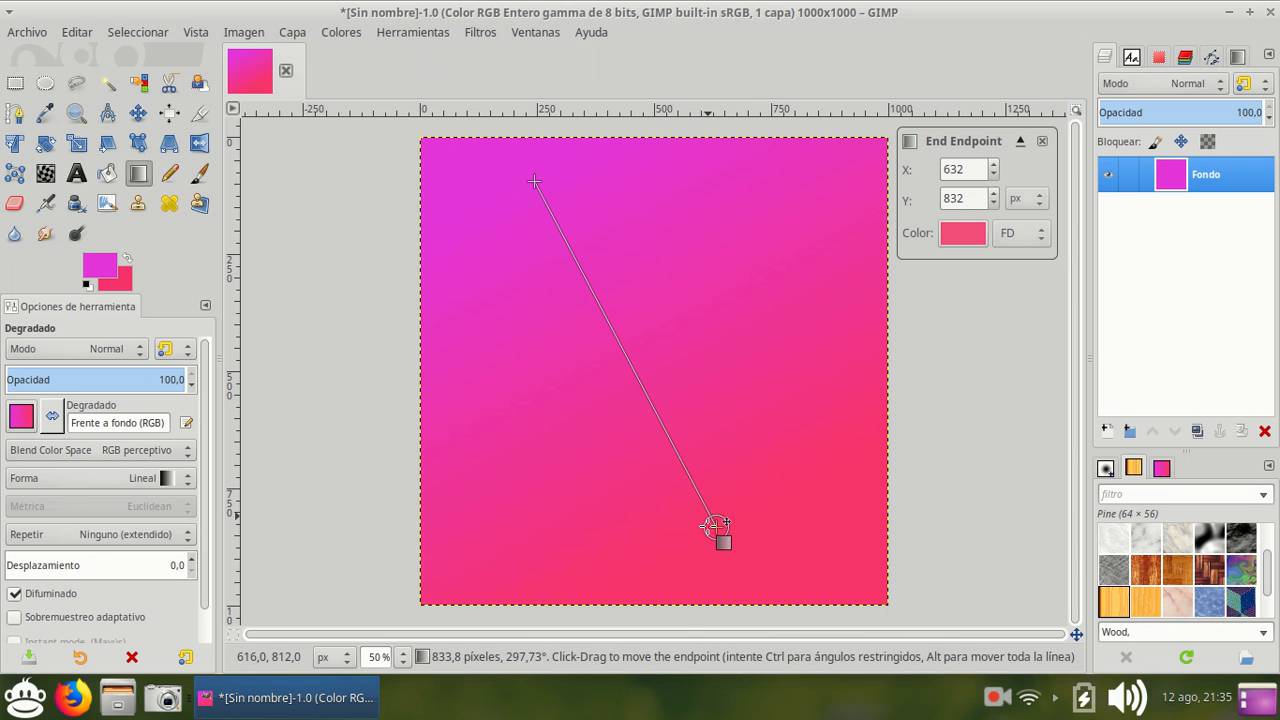
drag(716, 529, 653, 386)
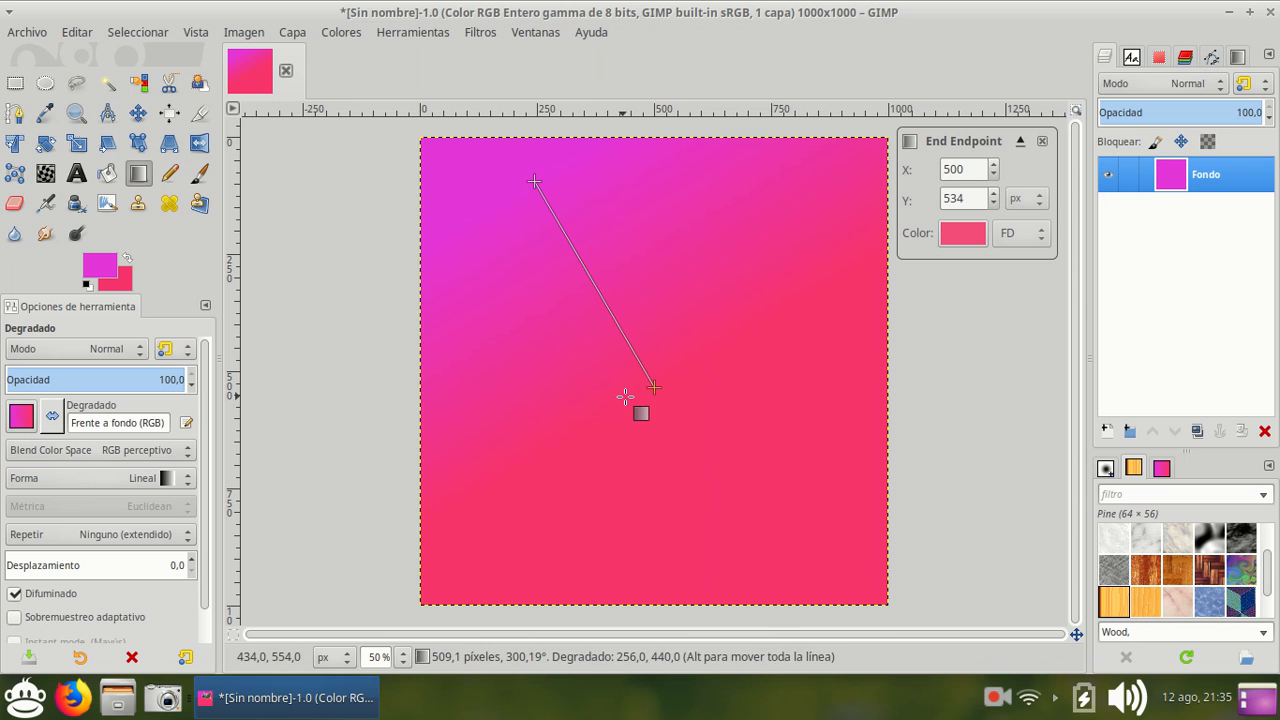
drag(654, 393, 800, 561)
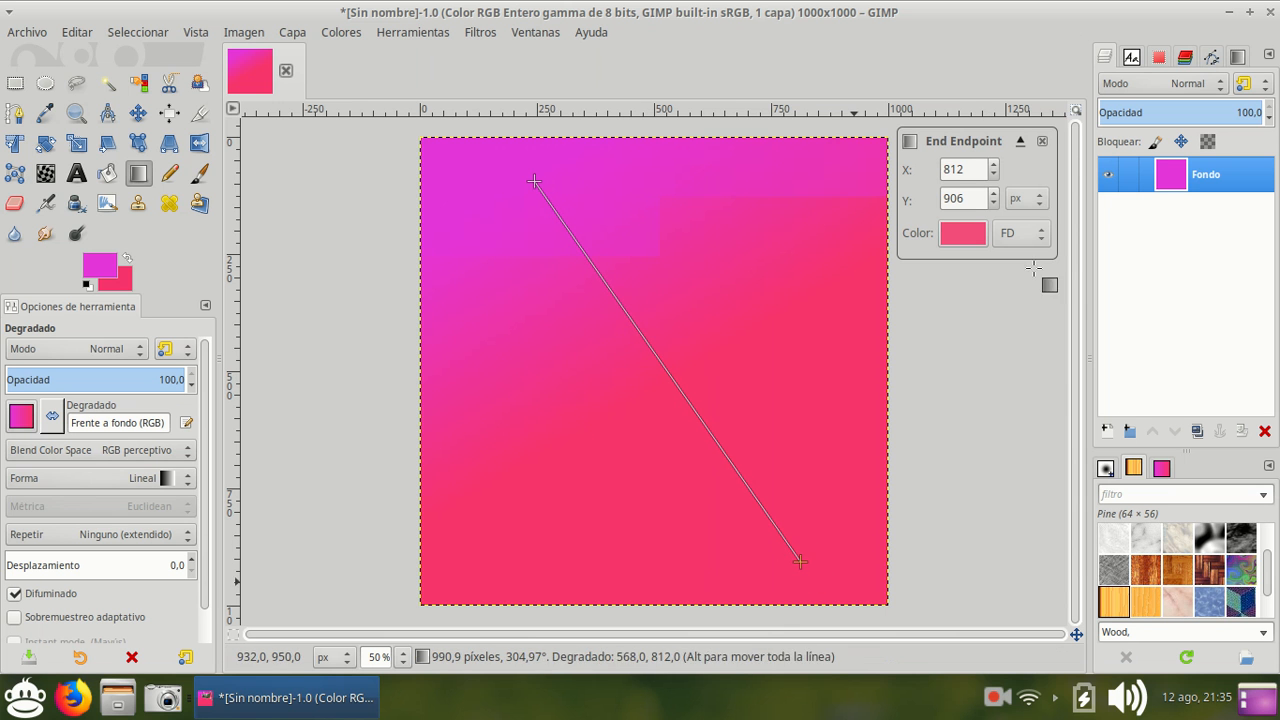
click(1043, 143)
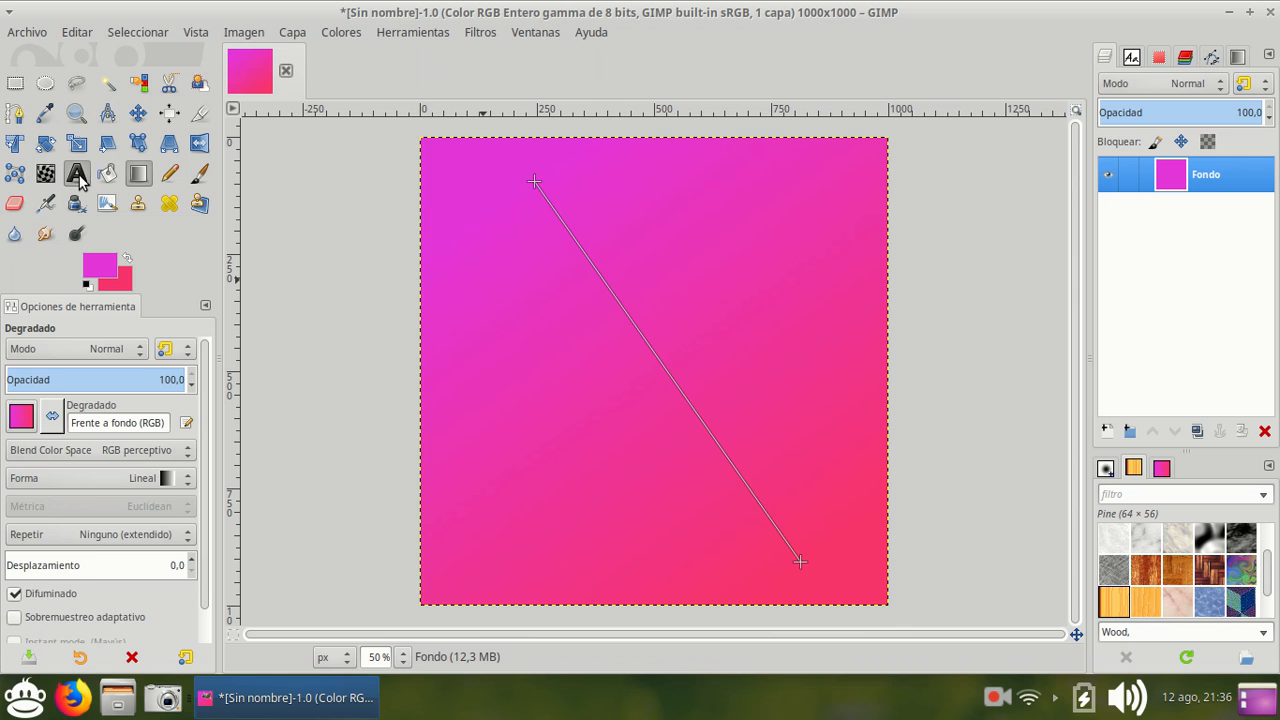
- Draw a text box about 920 × 760 px over most of the canvas and set its text color to white (ffffff)
click(78, 176)
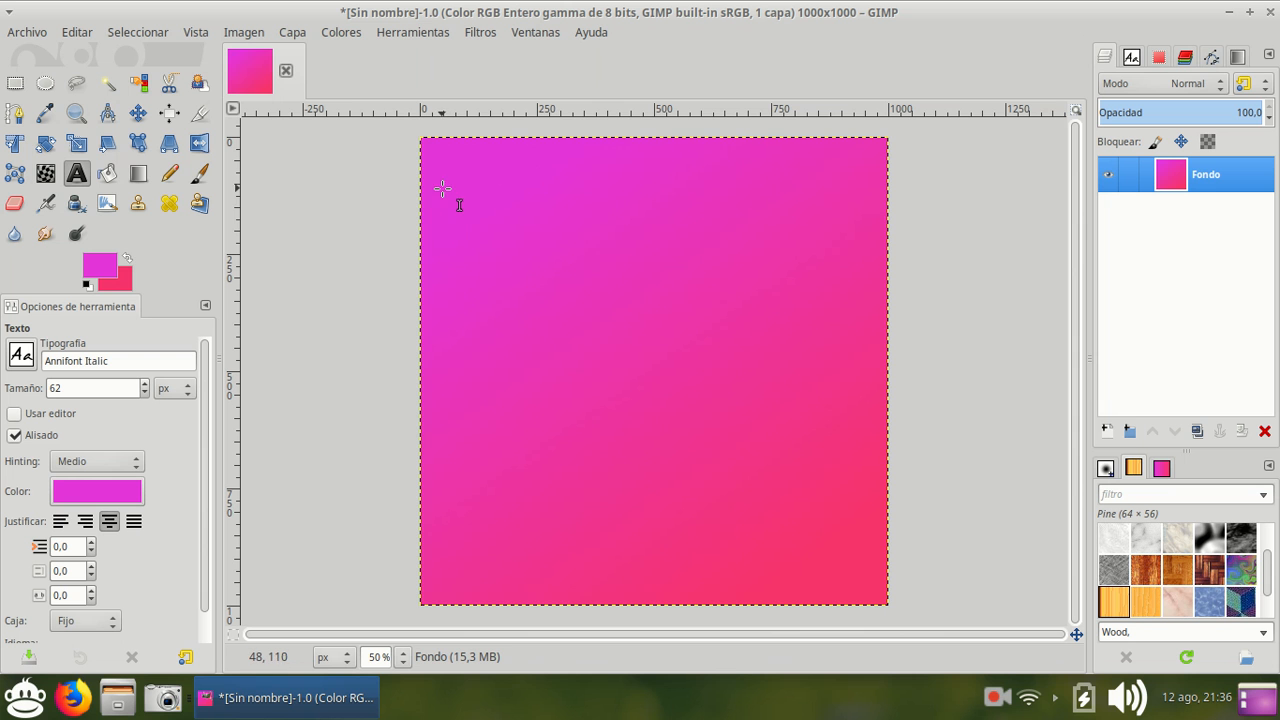
drag(442, 188, 879, 549)
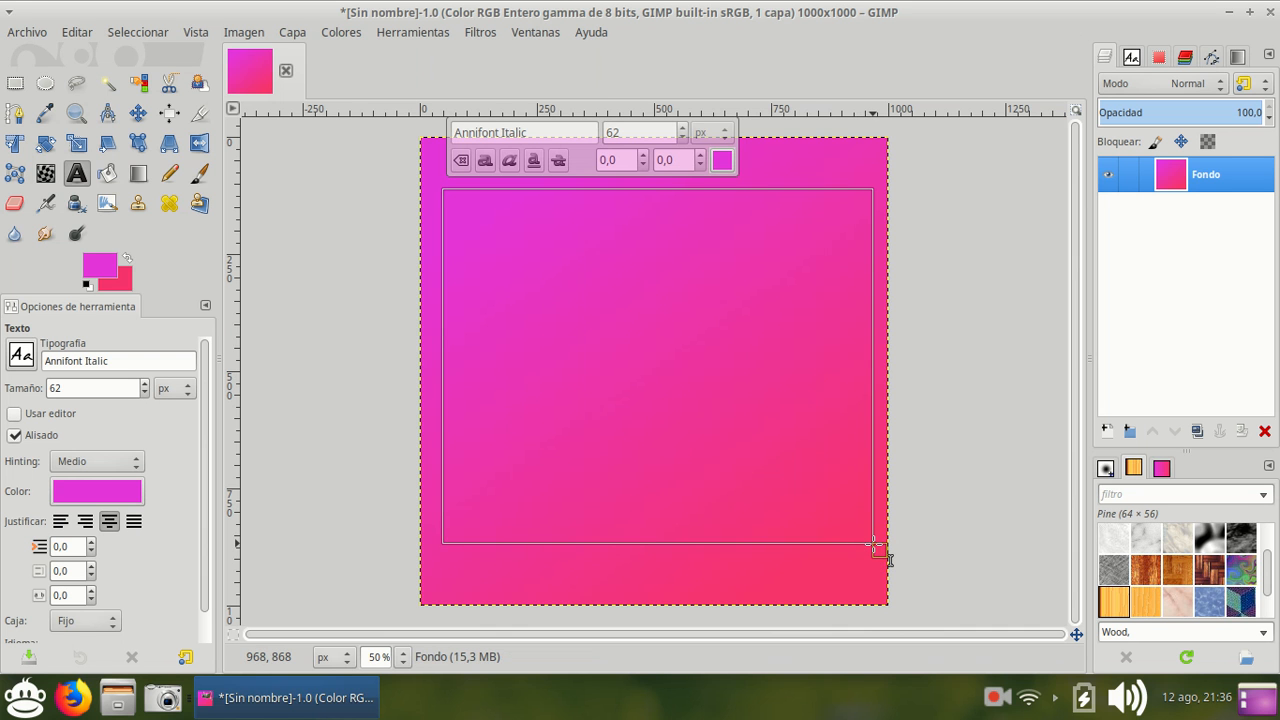
click(720, 161)
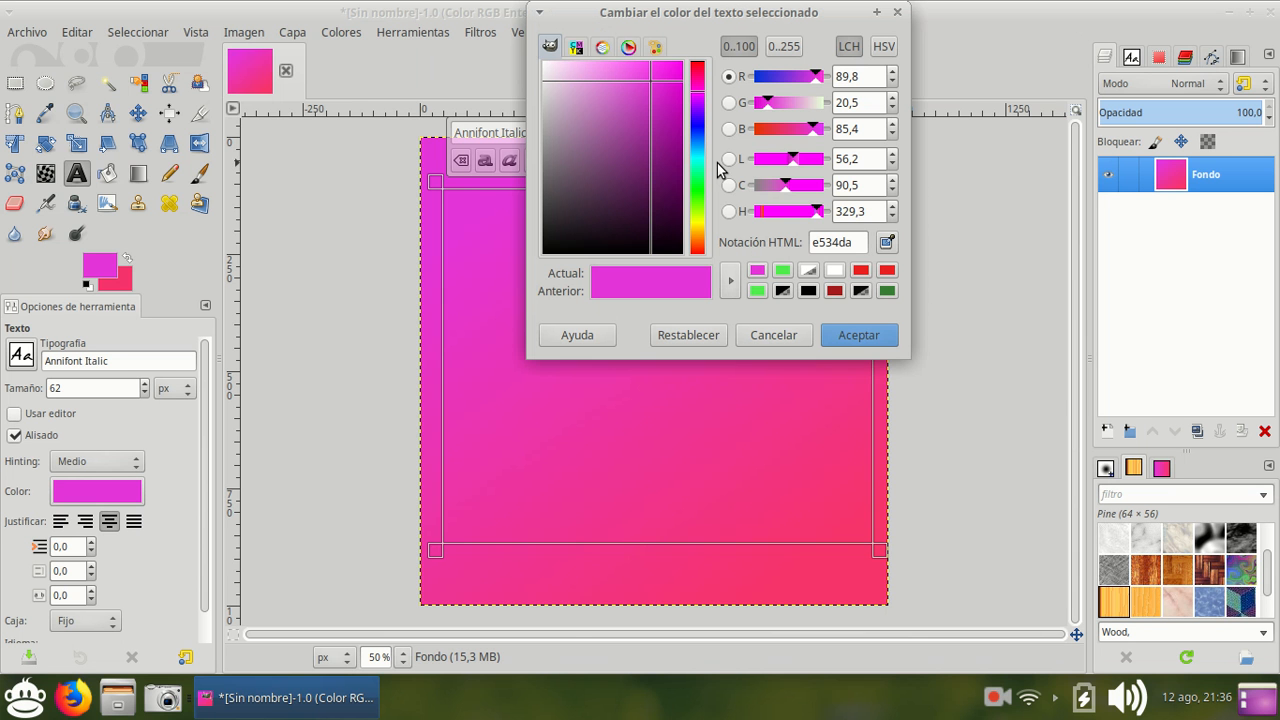
drag(650, 143, 604, 233)
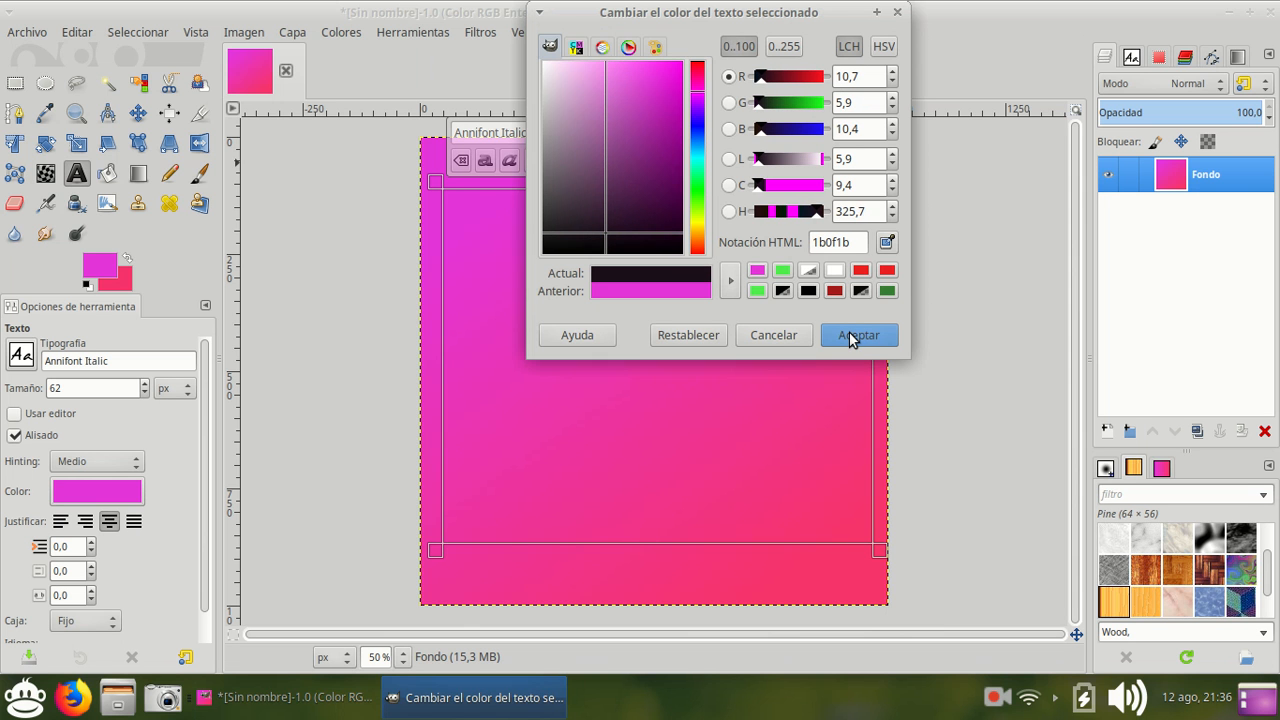
click(834, 270)
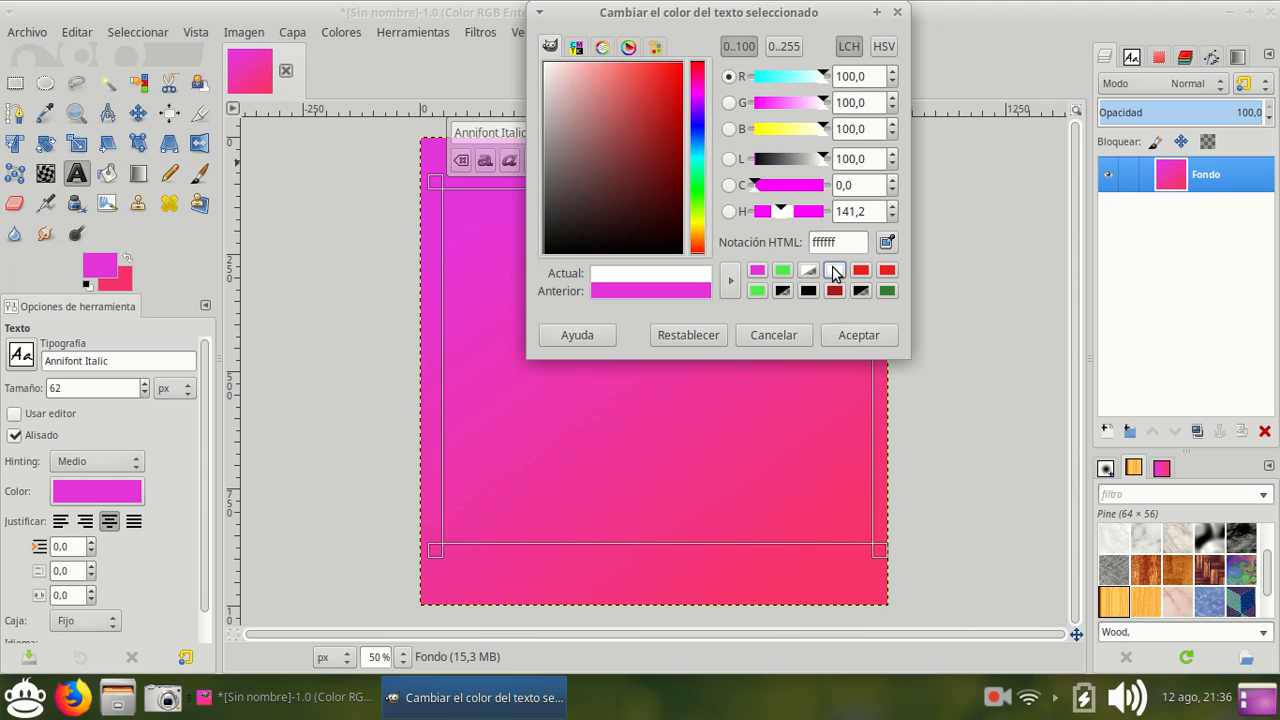
click(847, 336)
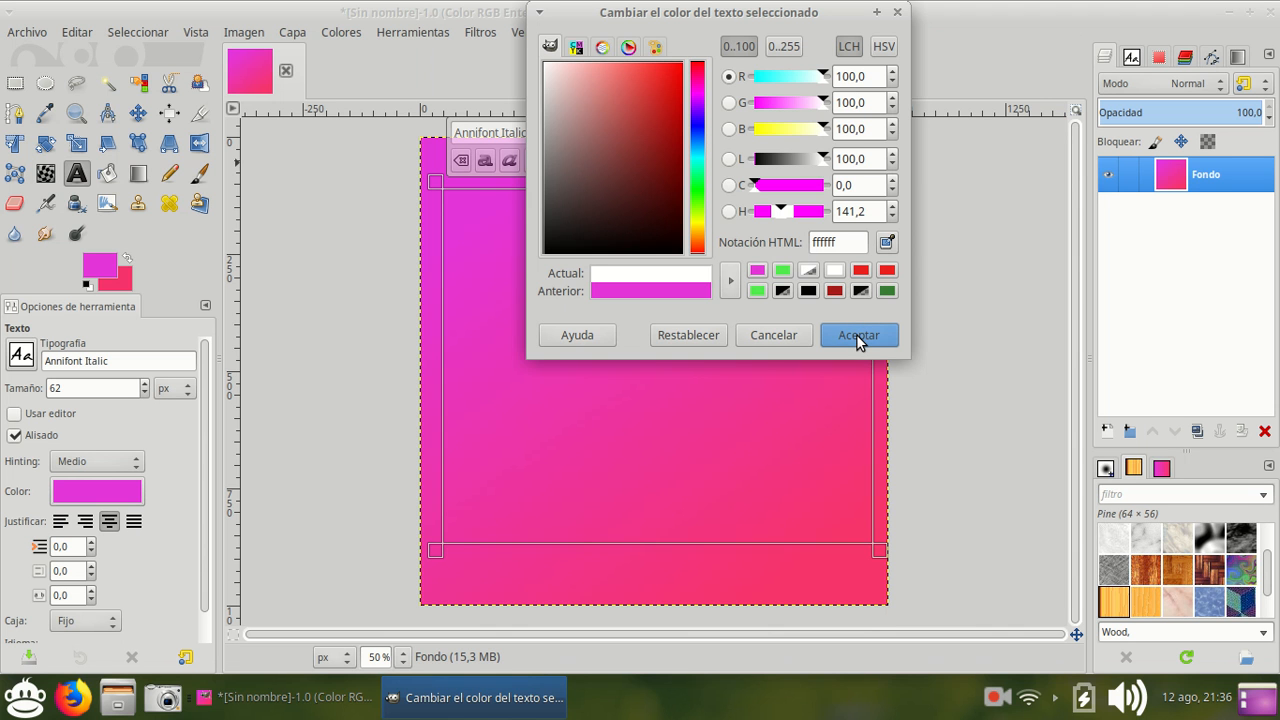
click(834, 271)
click(859, 336)
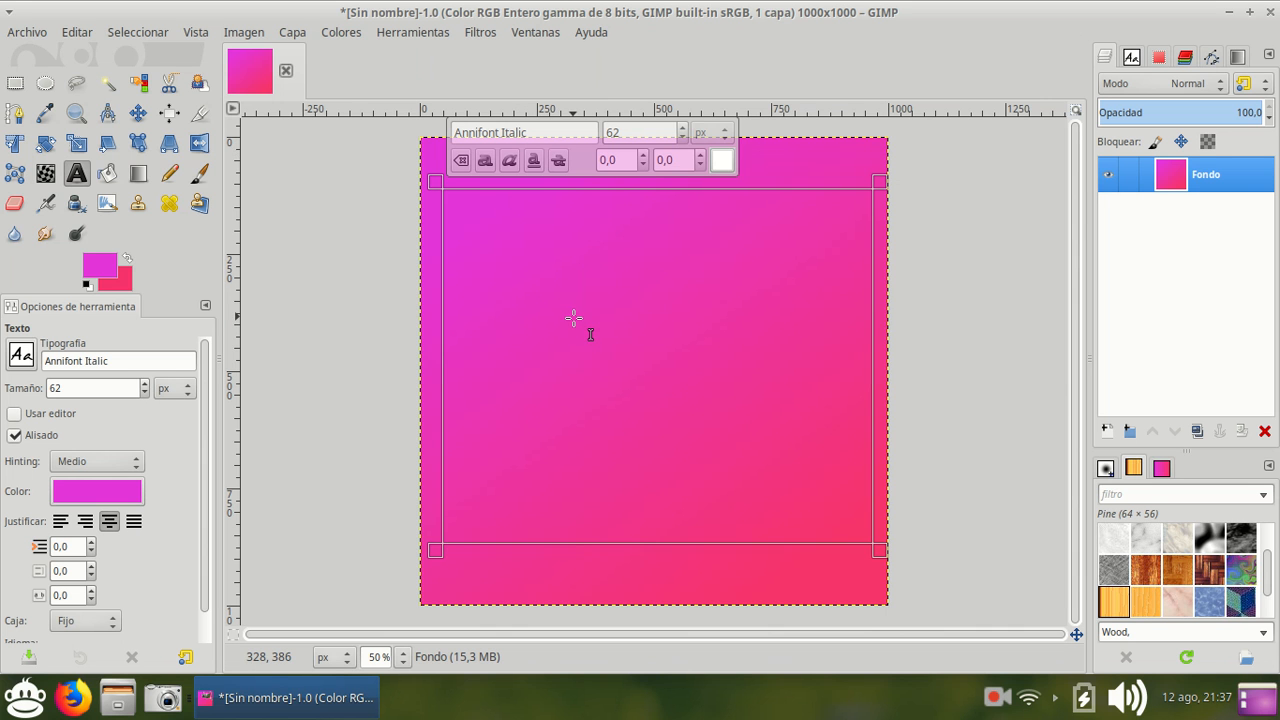
- Write "¡Feliz Cumple!" in the text box, correcting the typing mistakes in the second word
text(¡Feli)
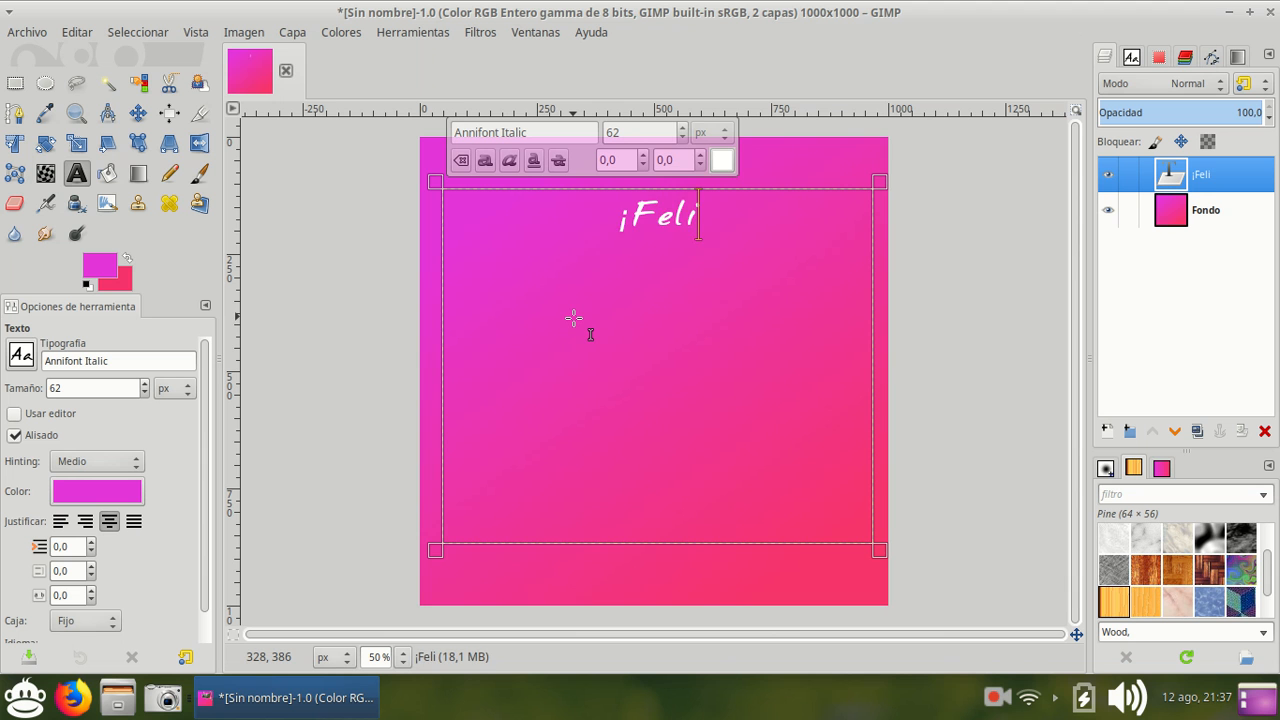
text(z Cunmplea)
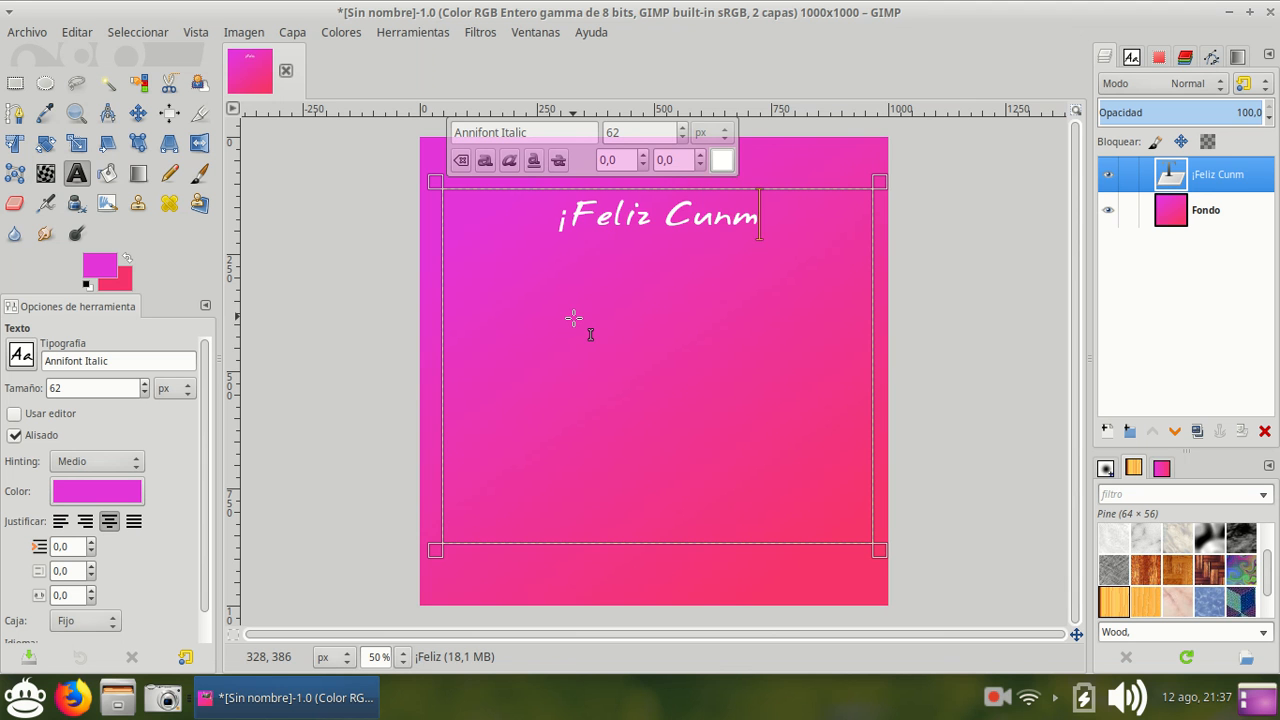
key(BackSpace)
key(BackSpace)
key(BackSpace)
key(BackSpace)
key(BackSpace)
key(BackSpace)
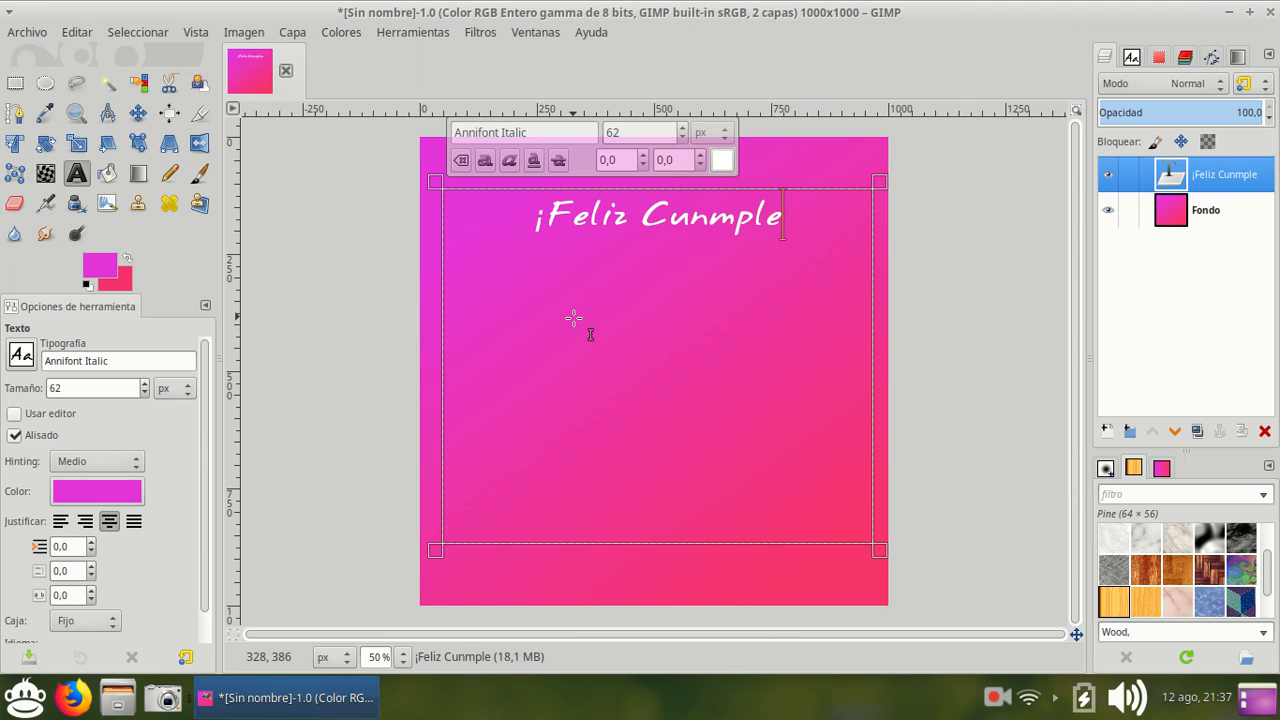
key(BackSpace)
text(n)
key(BackSpace)
text(ml)
key(BackSpace)
key(BackSpace)
text(umple!)
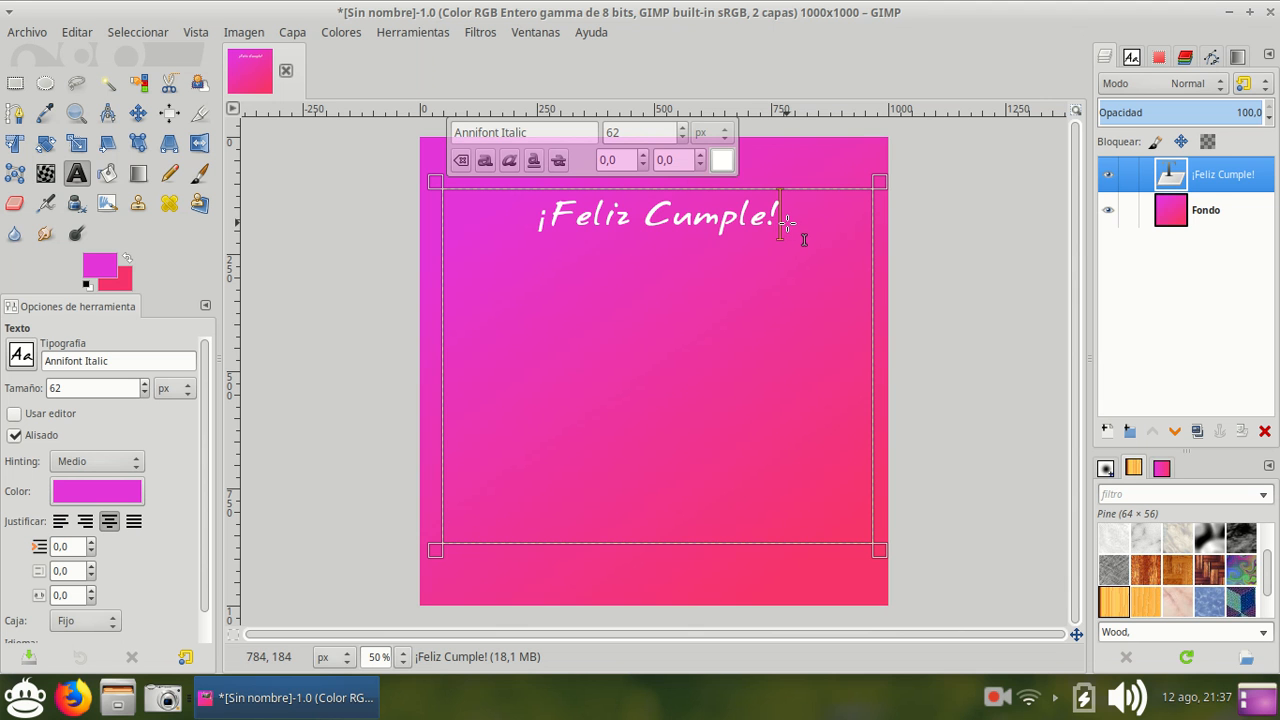
- Select the whole "¡Feliz Cumple!" text and increase its font size to 93 px
drag(790, 220, 520, 218)
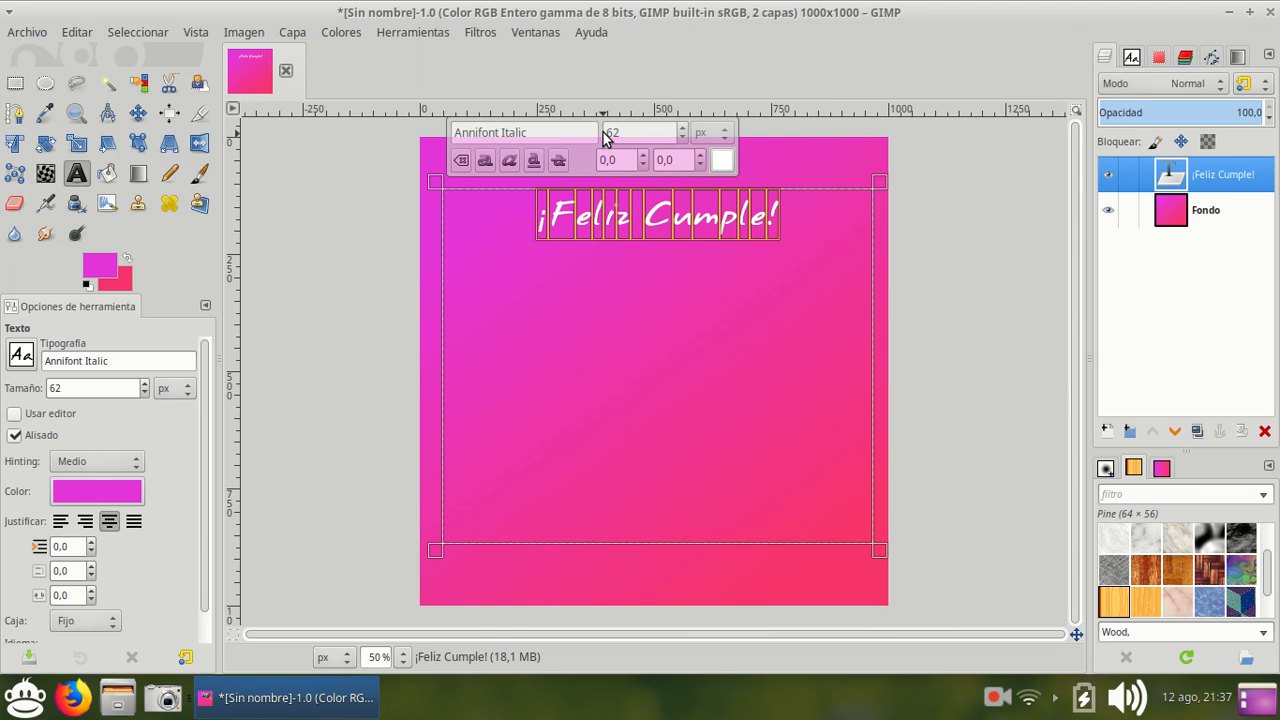
click(684, 128)
click(682, 128)
click(682, 128)
click(682, 128)
click(682, 128)
click(682, 128)
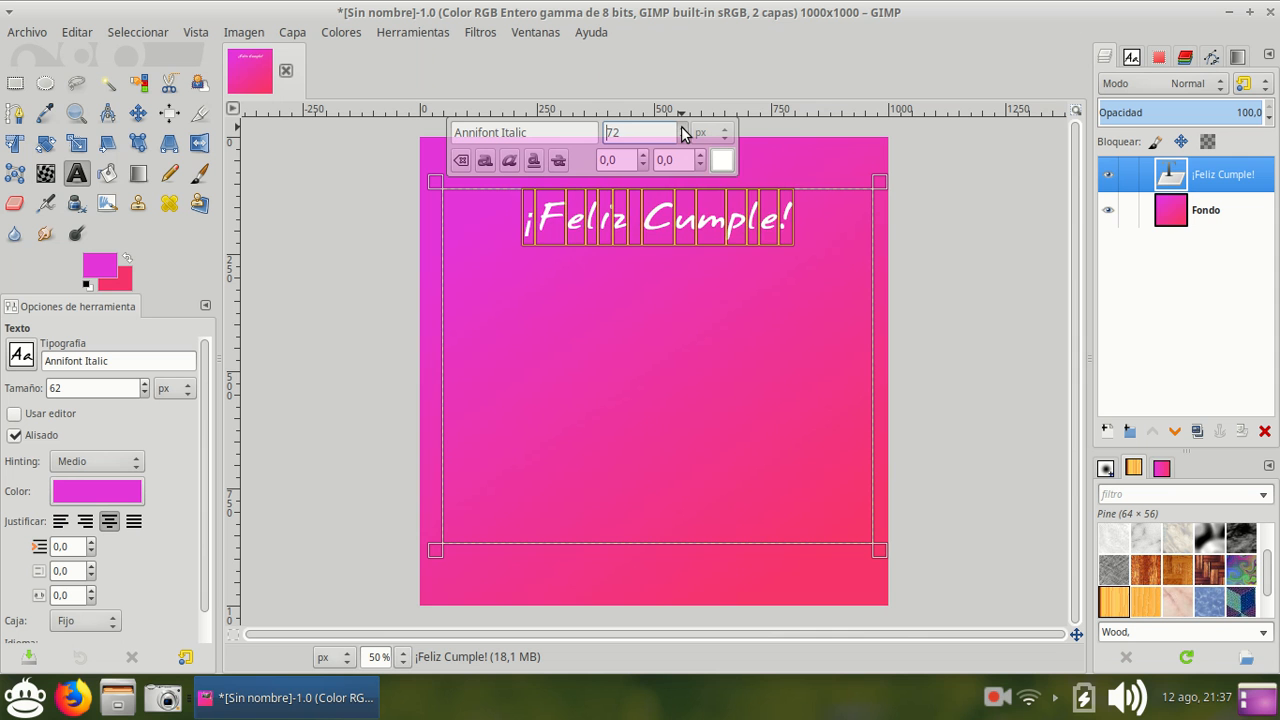
click(684, 128)
click(684, 128)
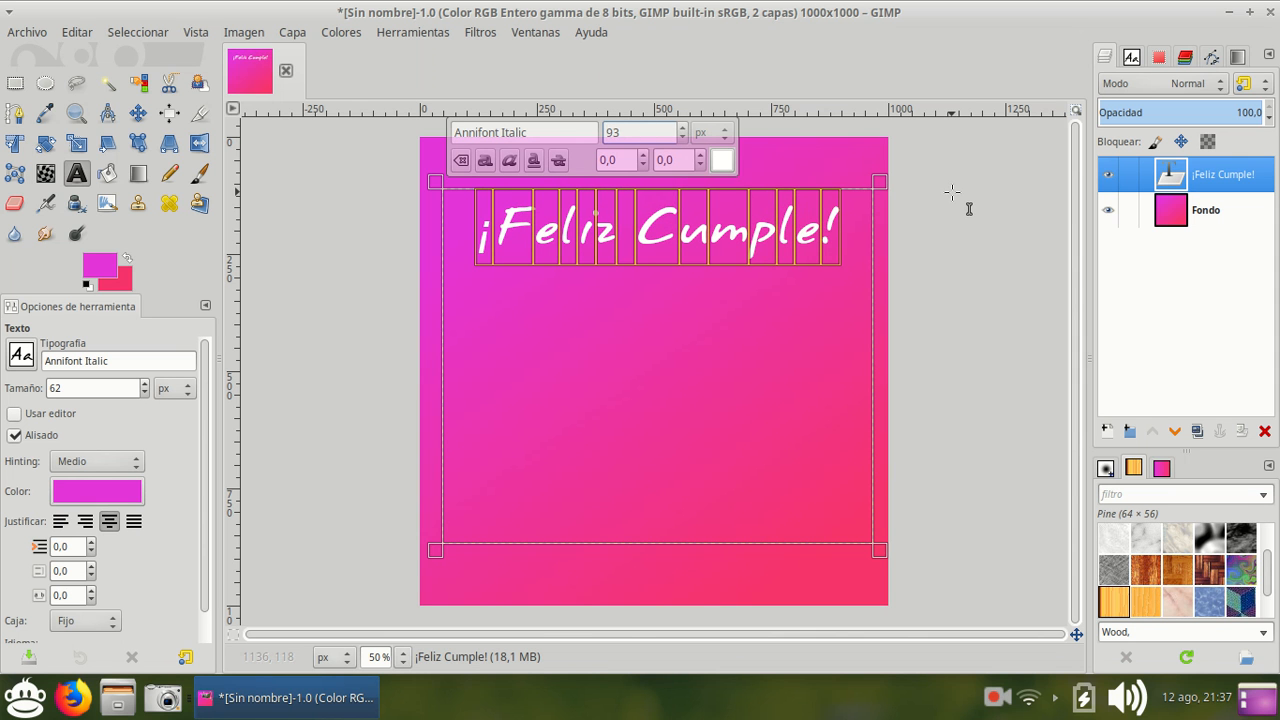
- Try to switch the selected "¡Feliz Cumple!" text to Arial Bold Italic from the font list, sampling other fonts such as Arial Black
click(498, 131)
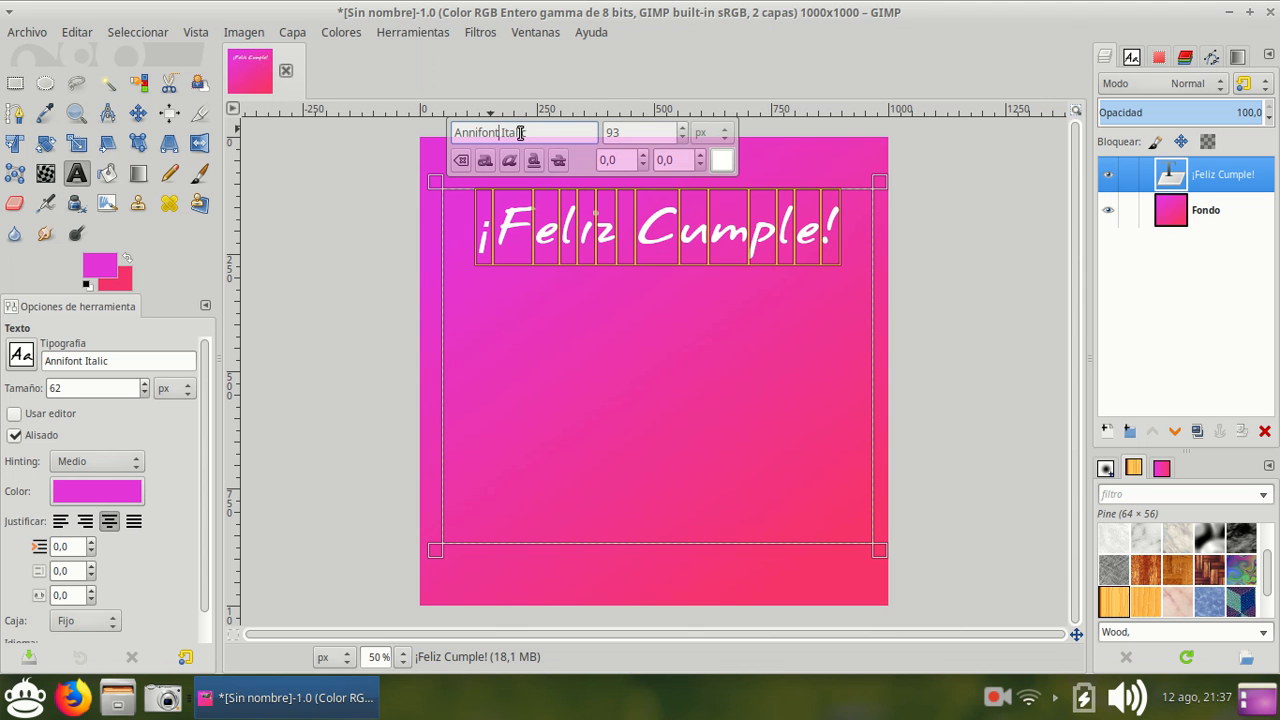
double_click(525, 132)
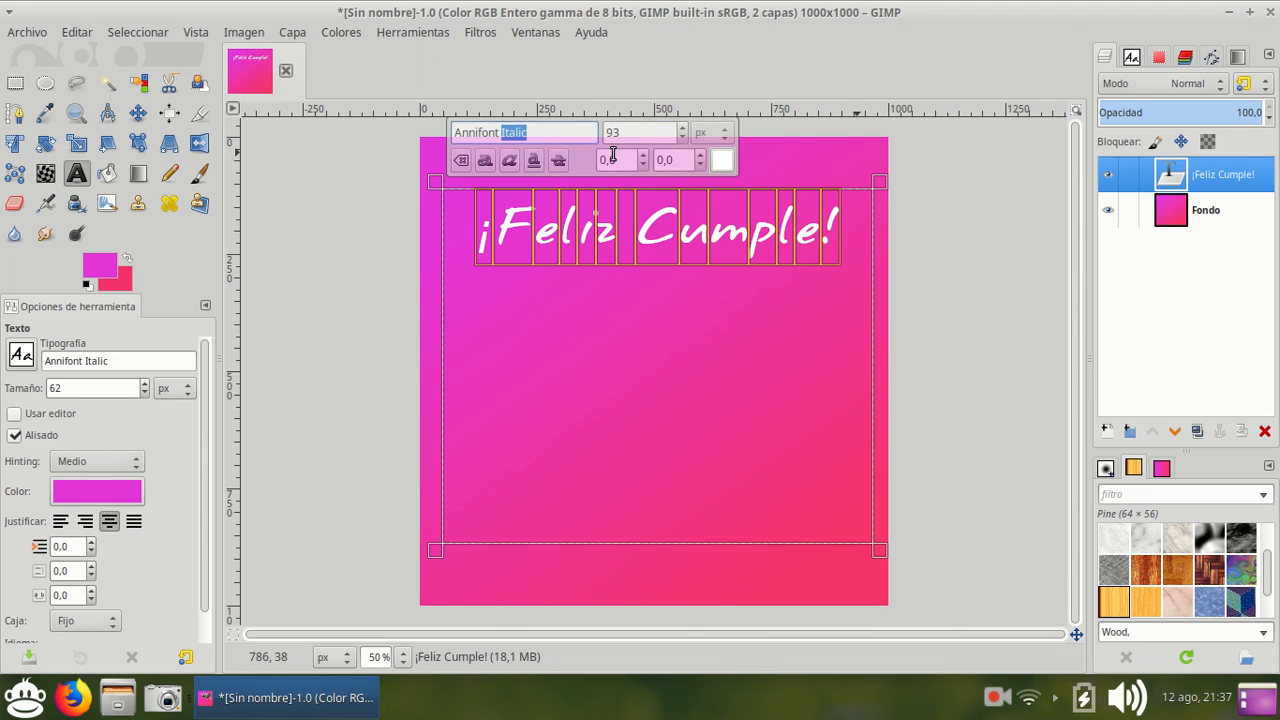
click(1132, 58)
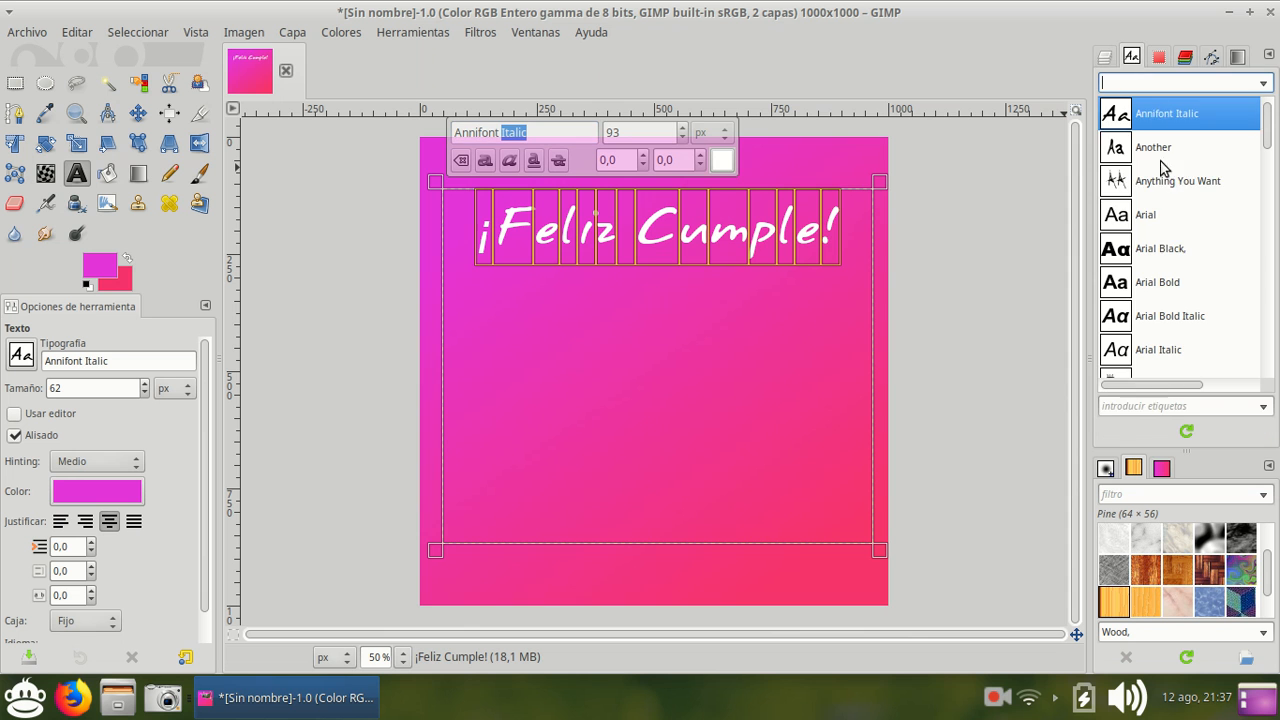
click(1162, 180)
click(1161, 226)
click(1174, 256)
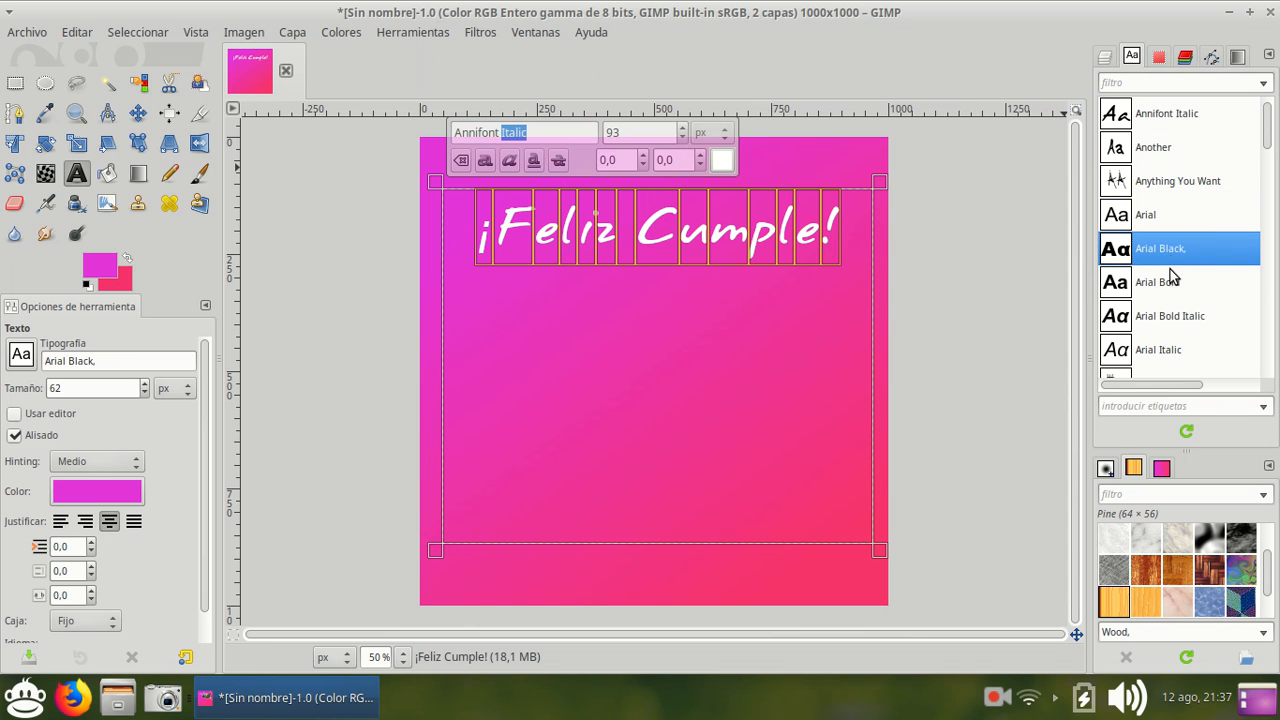
click(1175, 314)
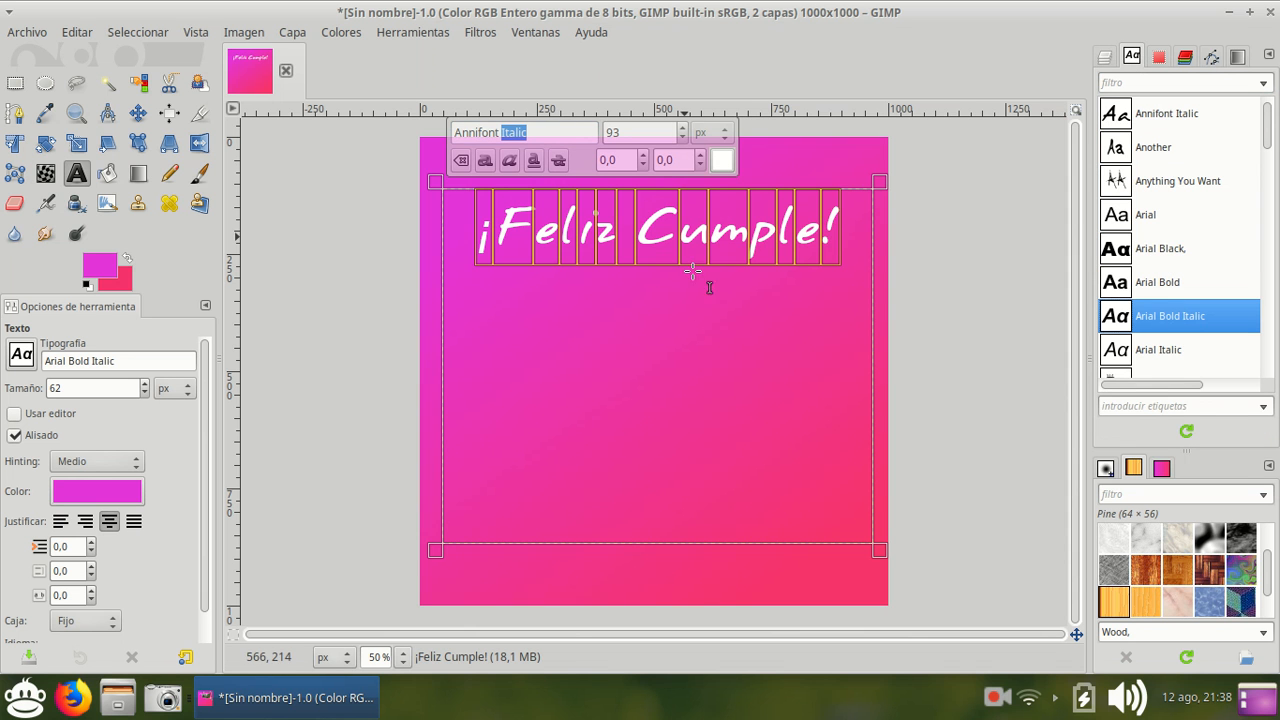
- Reselect the whole "¡Feliz Cumple!" text and try to apply the Arial Black font from the font list
click(540, 132)
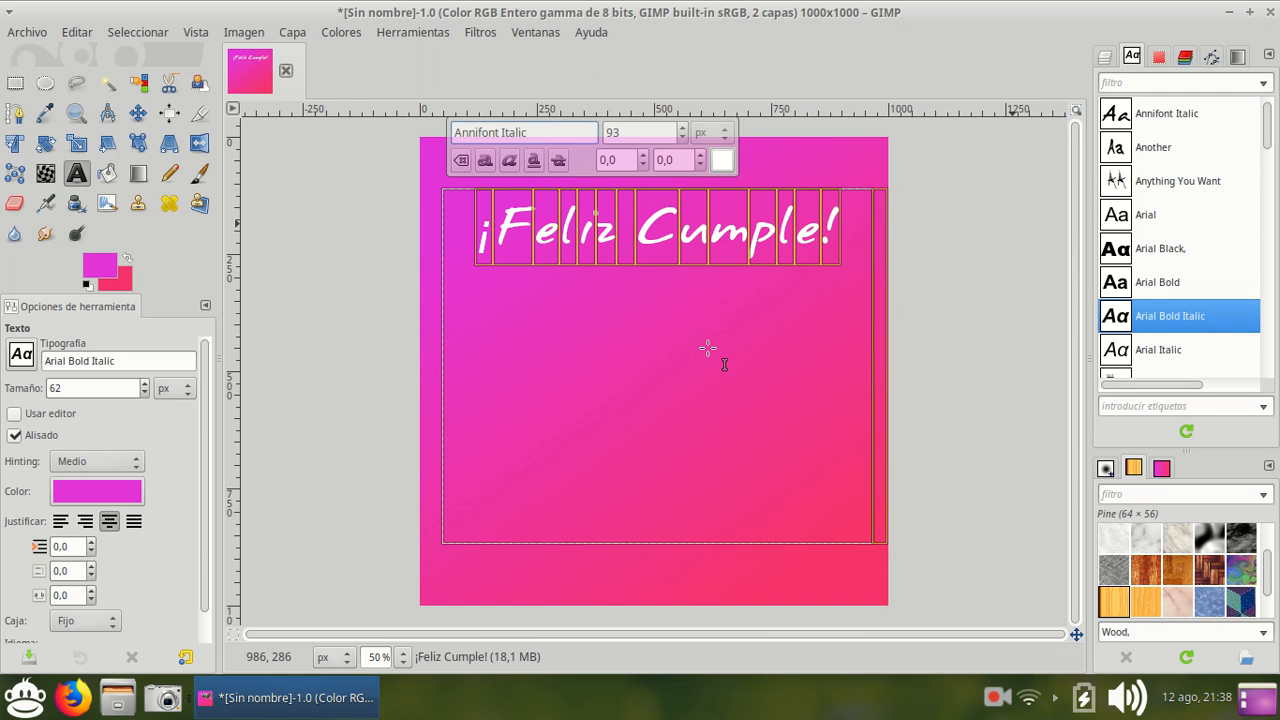
click(829, 138)
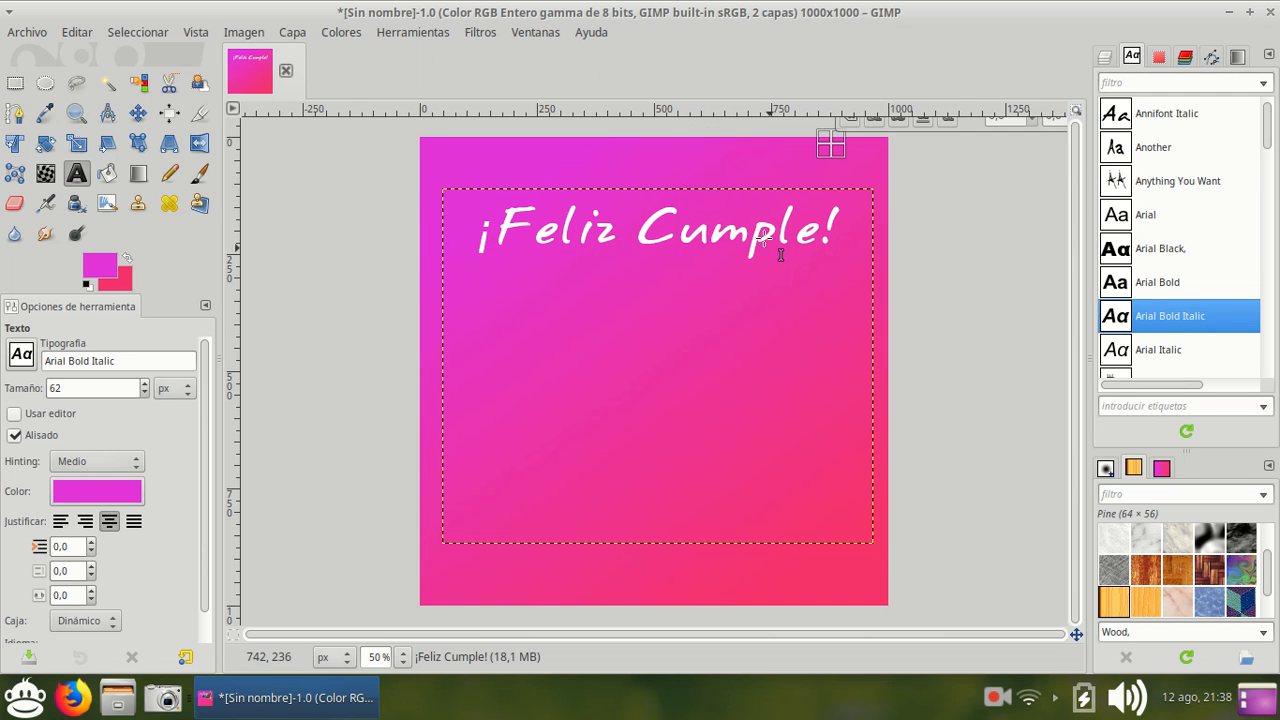
drag(845, 246, 368, 238)
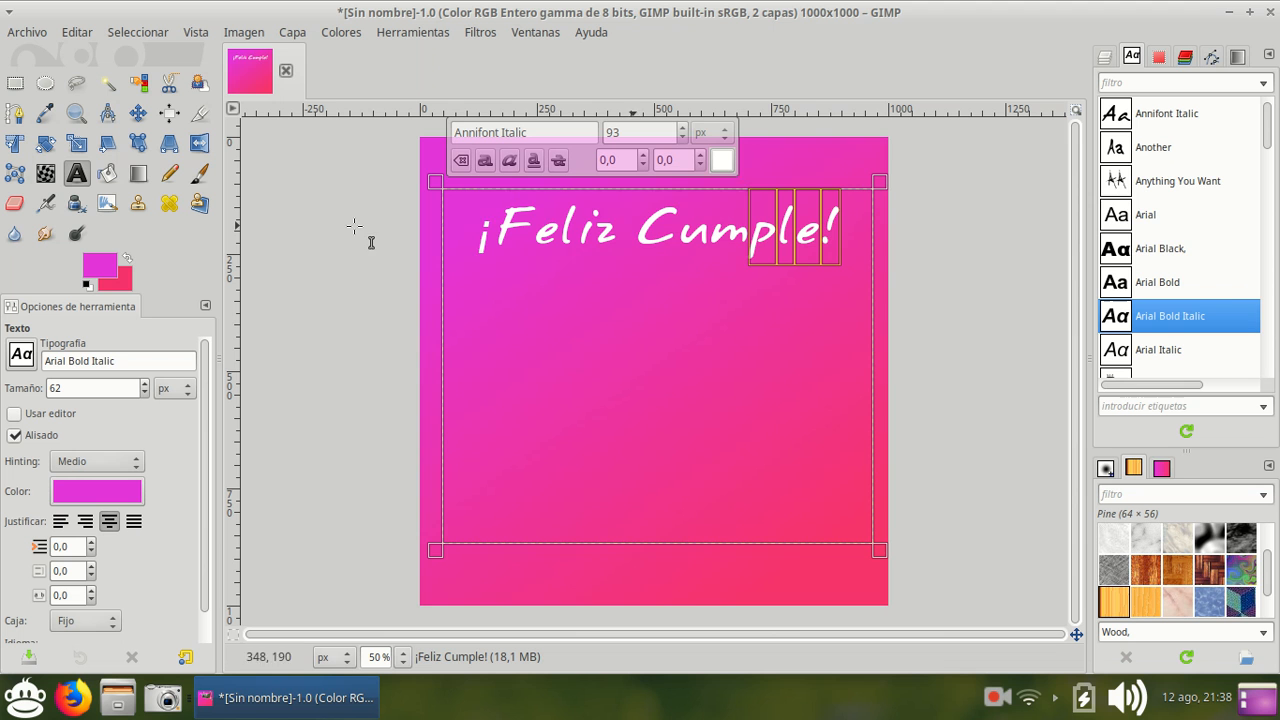
click(1148, 218)
click(1158, 178)
click(1145, 249)
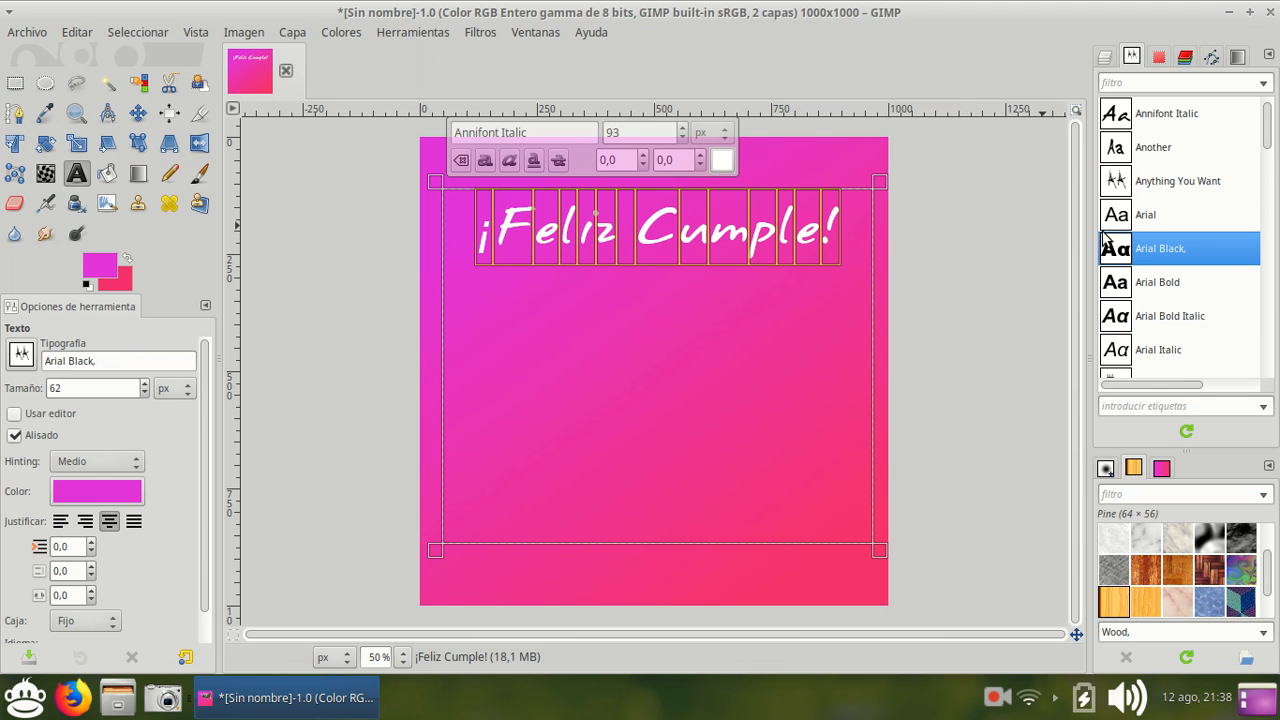
- Replace the selected text's font with Arial
drag(557, 130, 468, 133)
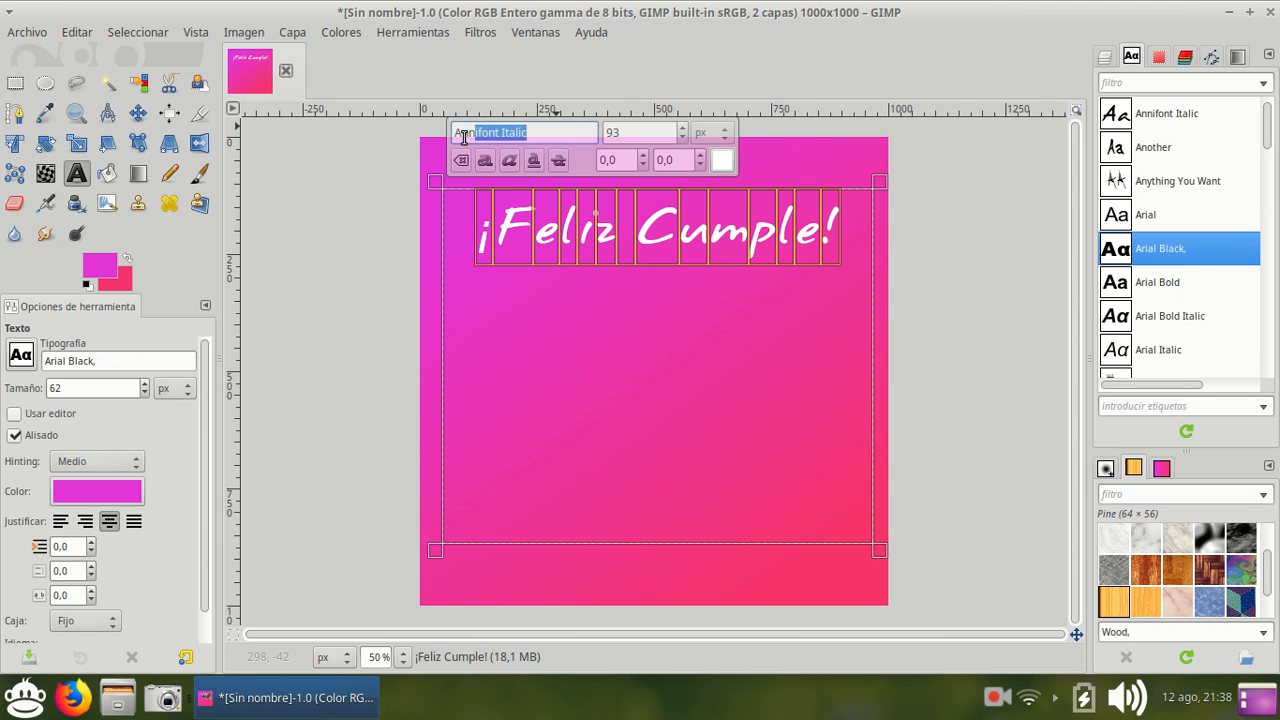
key(BackSpace)
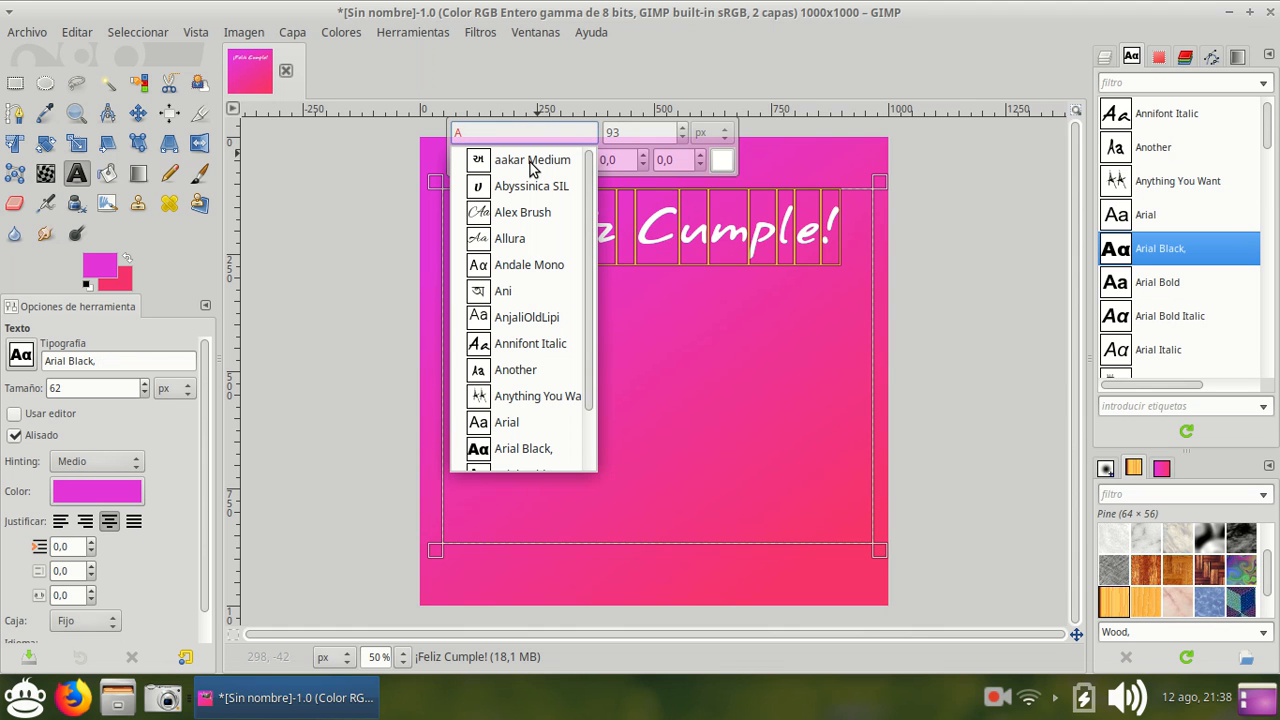
text(rial)
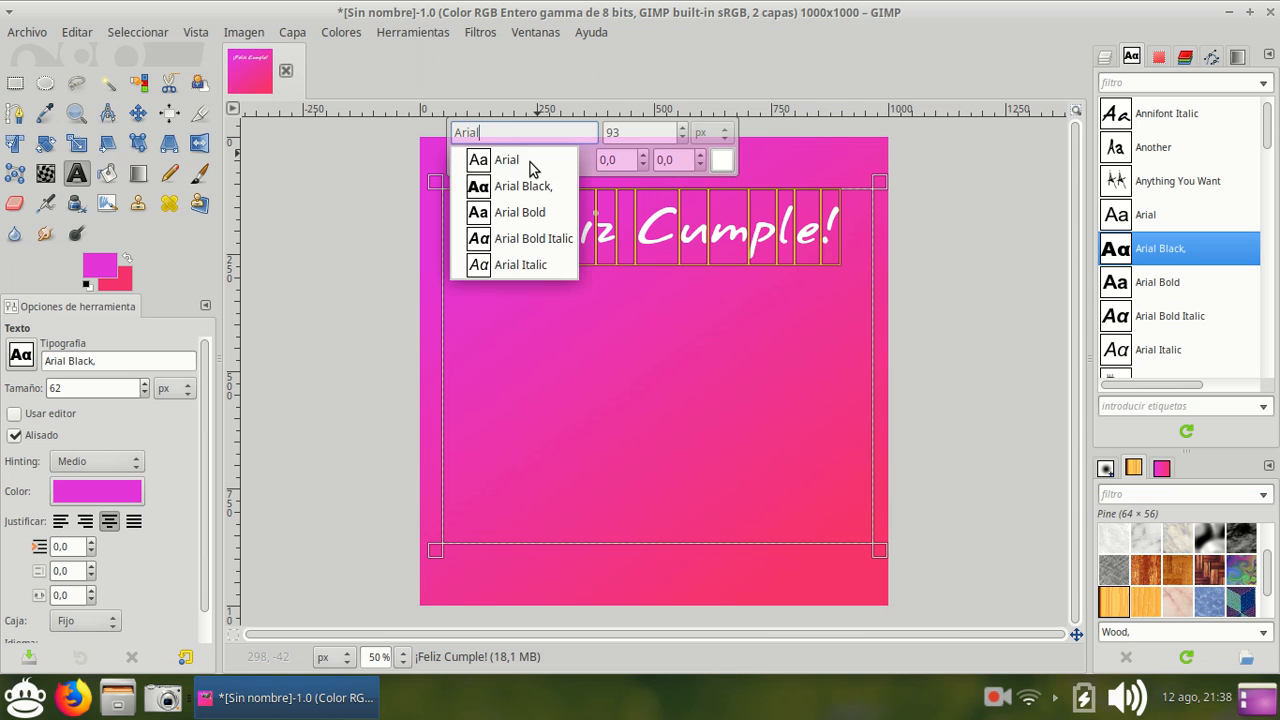
click(531, 168)
- Change the text's font to Capture it and shrink the text box to fit the words
key(BackSpace)
key(BackSpace)
key(BackSpace)
key(BackSpace)
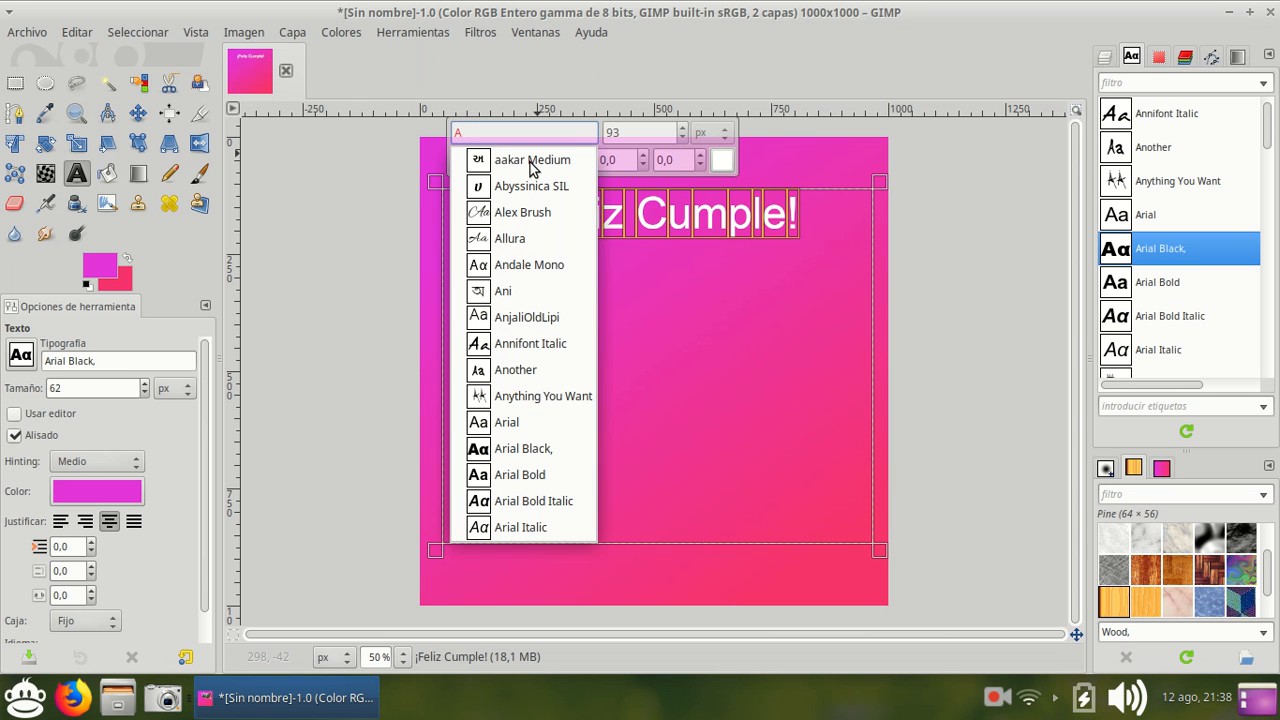
key(BackSpace)
text(Cali)
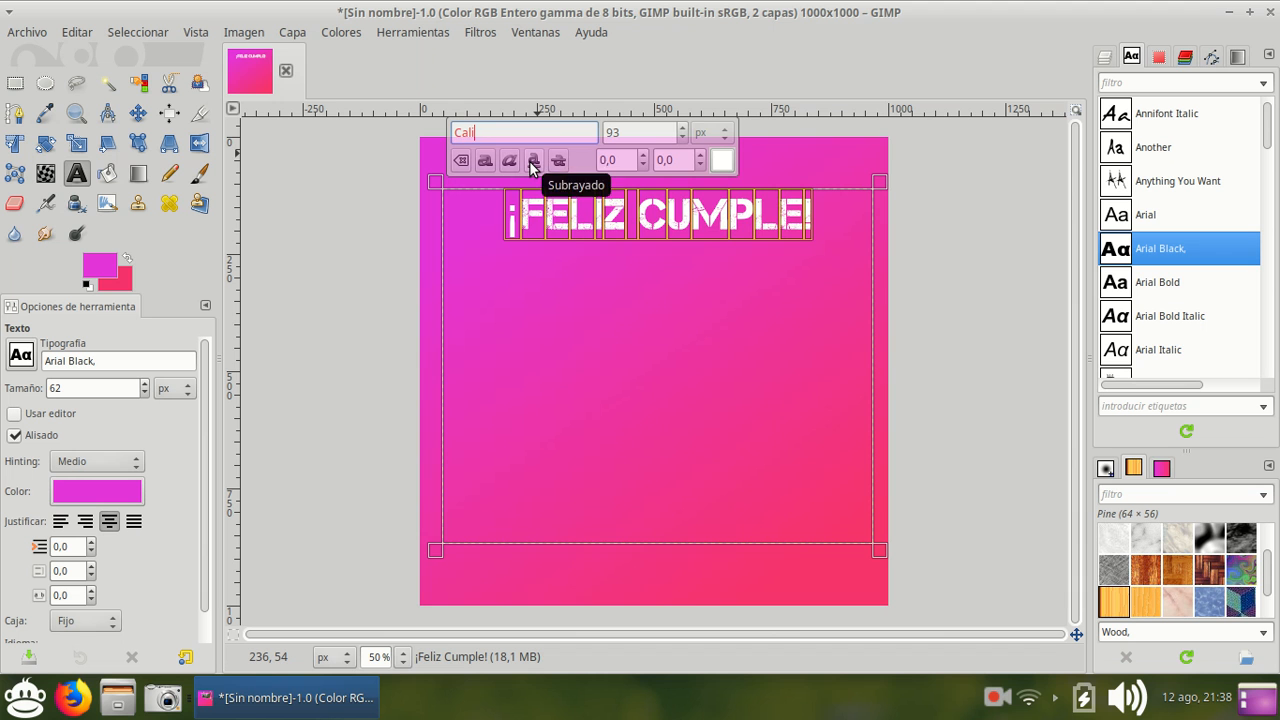
key(BackSpace)
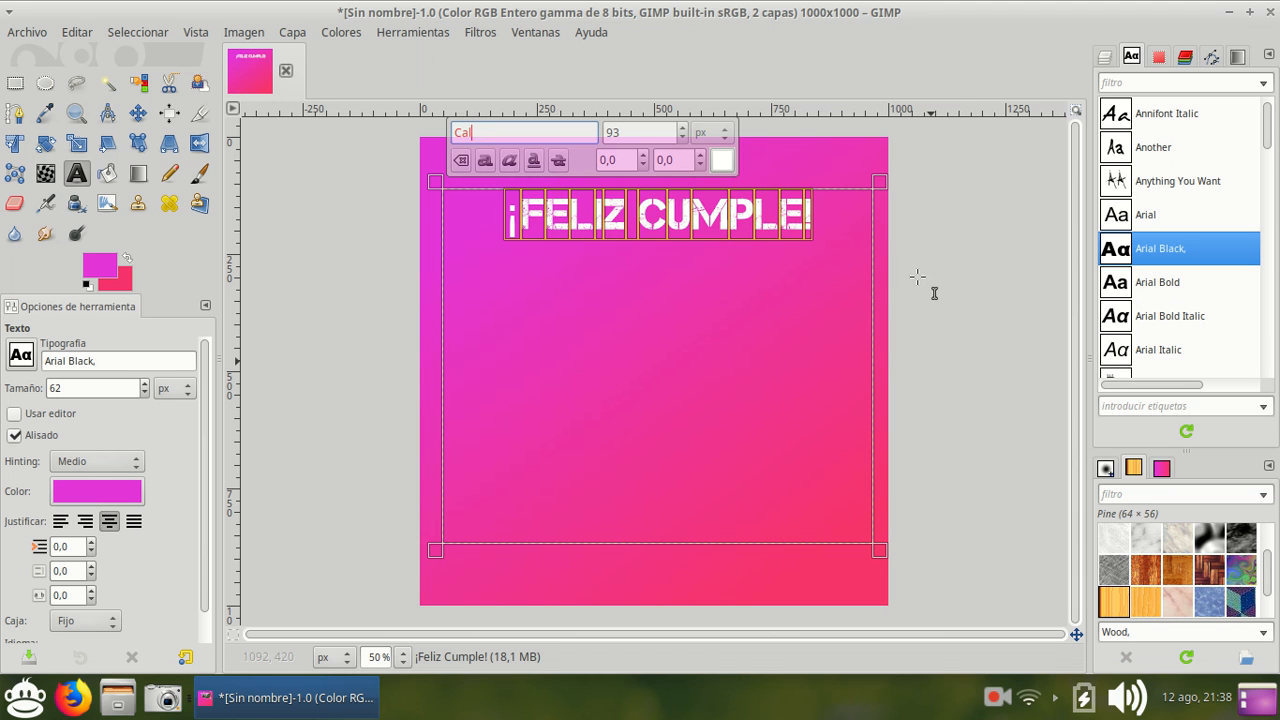
click(882, 261)
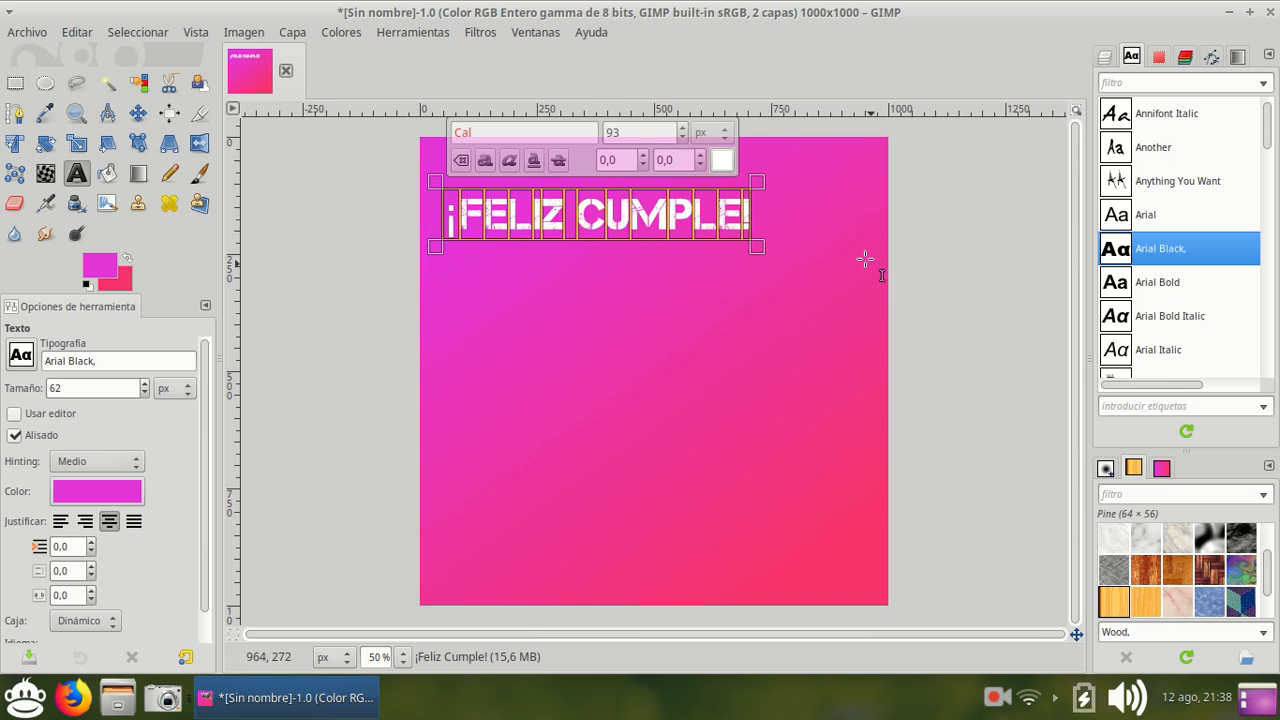
- Try enlarging the text box to about 890 × 410 px and undo the resize
drag(752, 248, 840, 332)
click(625, 199)
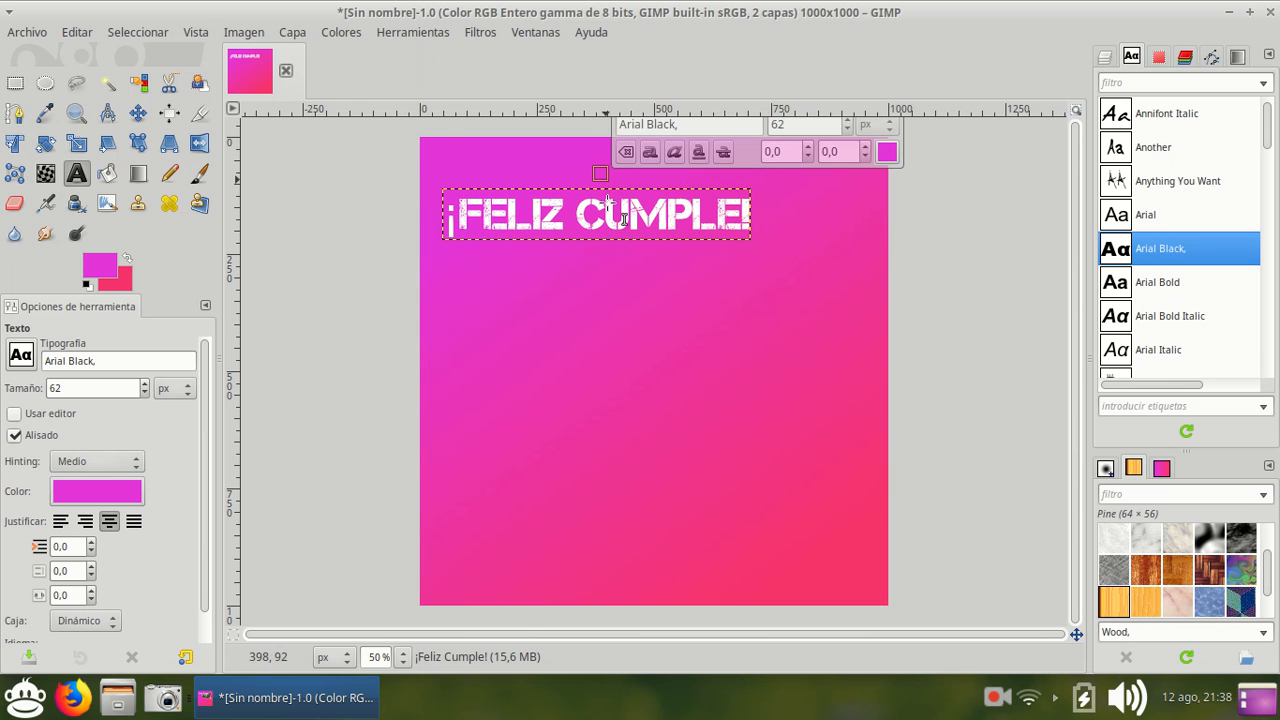
double_click(643, 214)
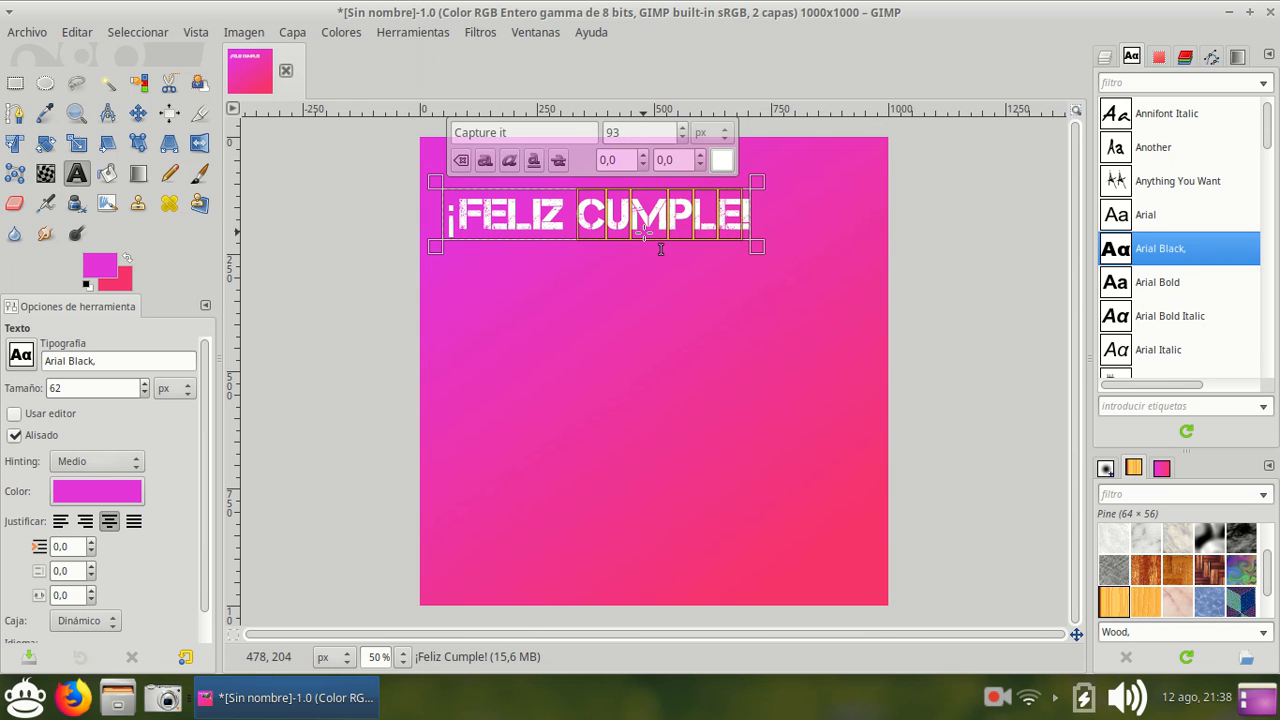
triple_click(741, 233)
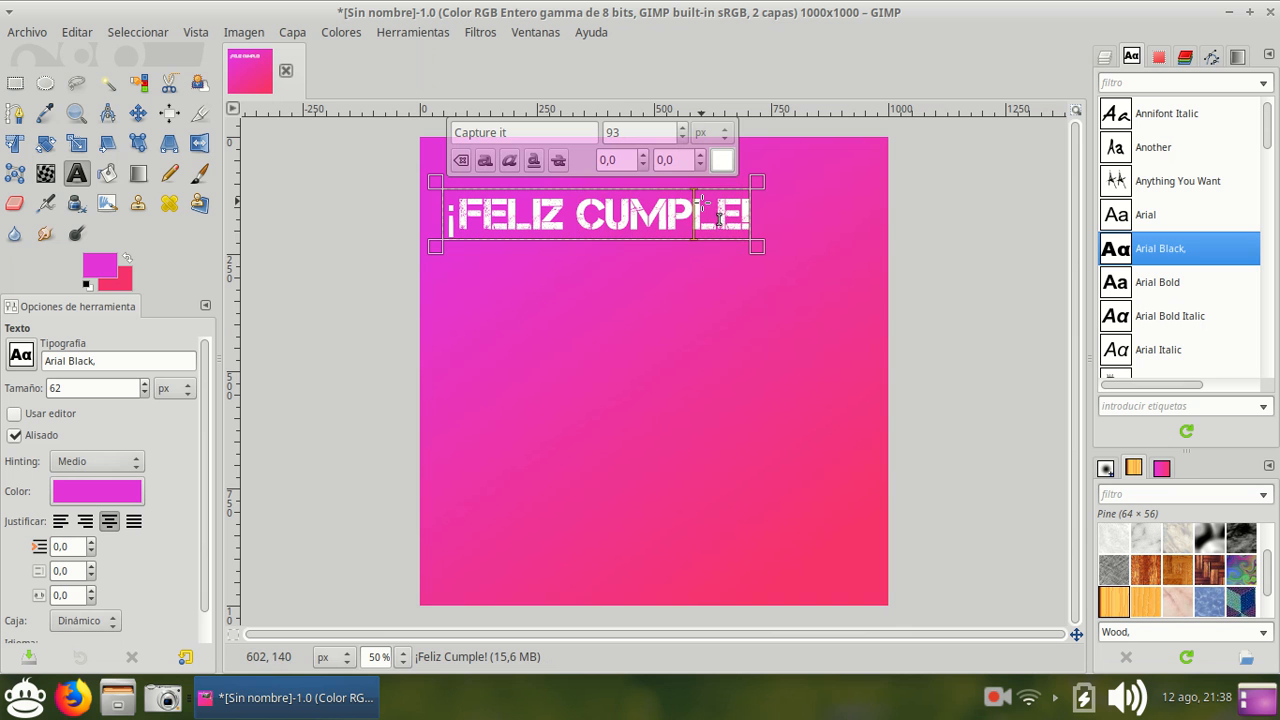
click(747, 237)
drag(770, 256, 888, 409)
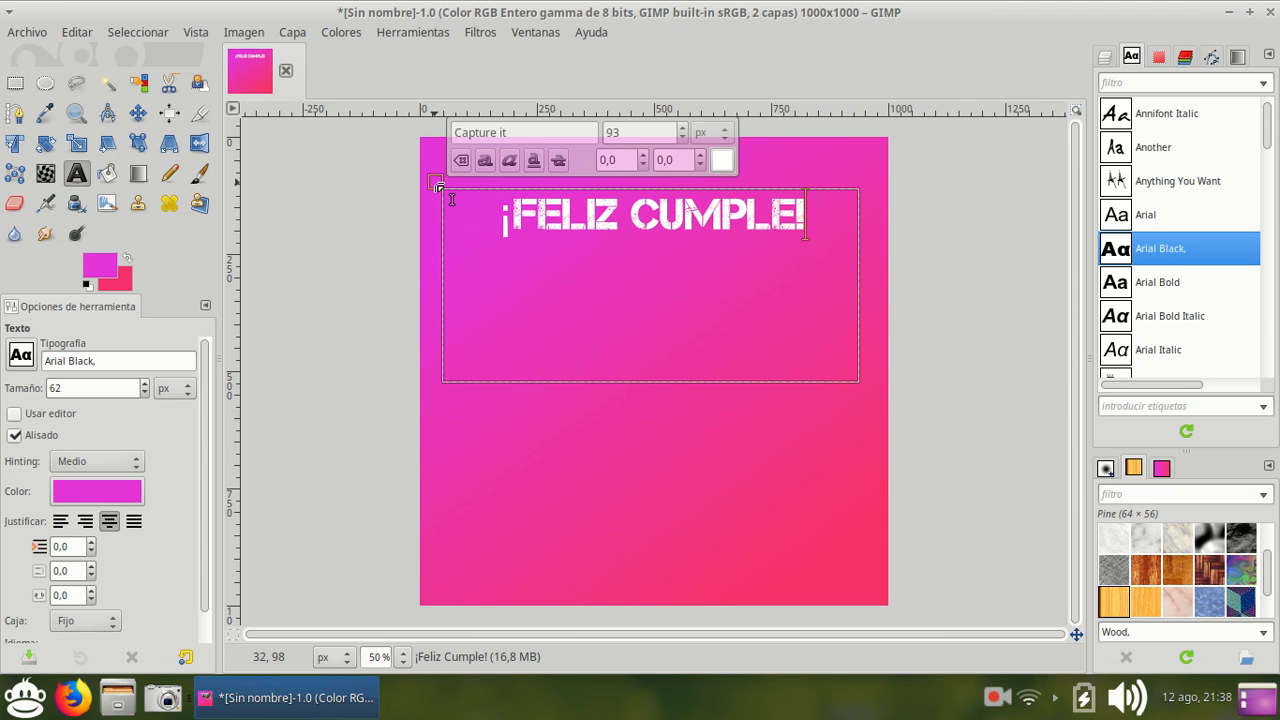
key(ctrl+z)
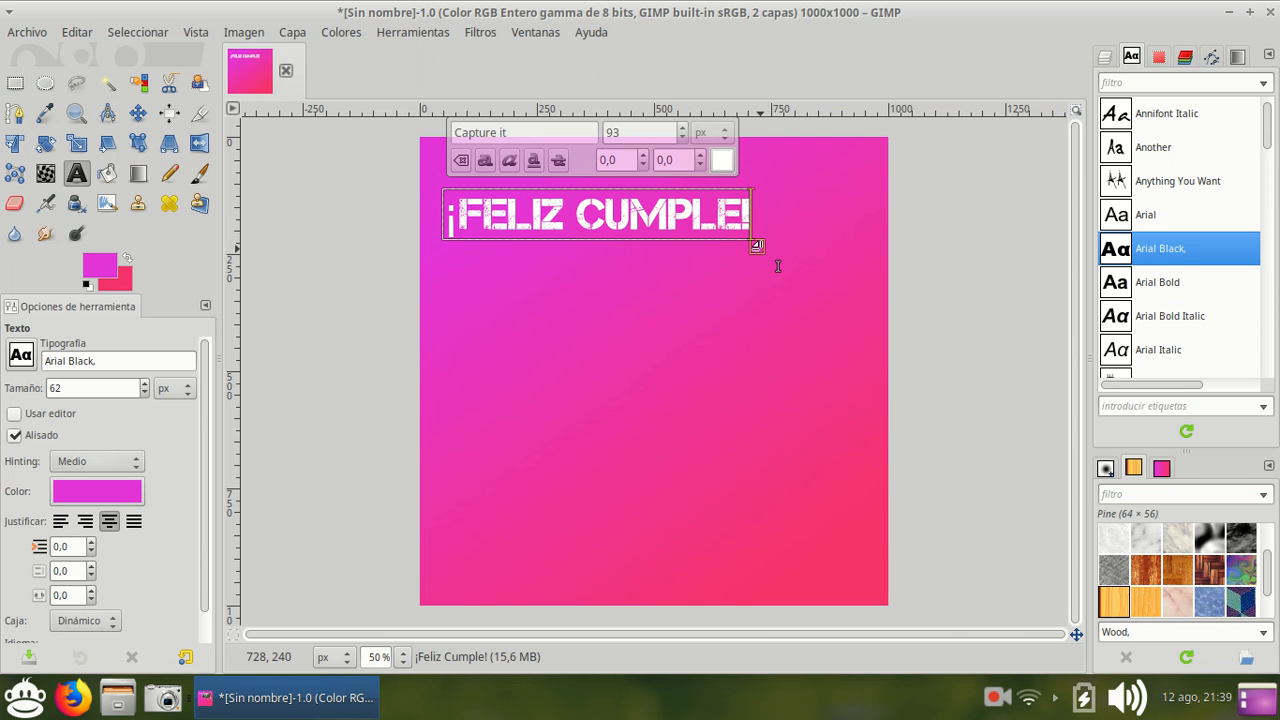
- Move the text layer down to the lower left part of the canvas with the Move tool
click(137, 116)
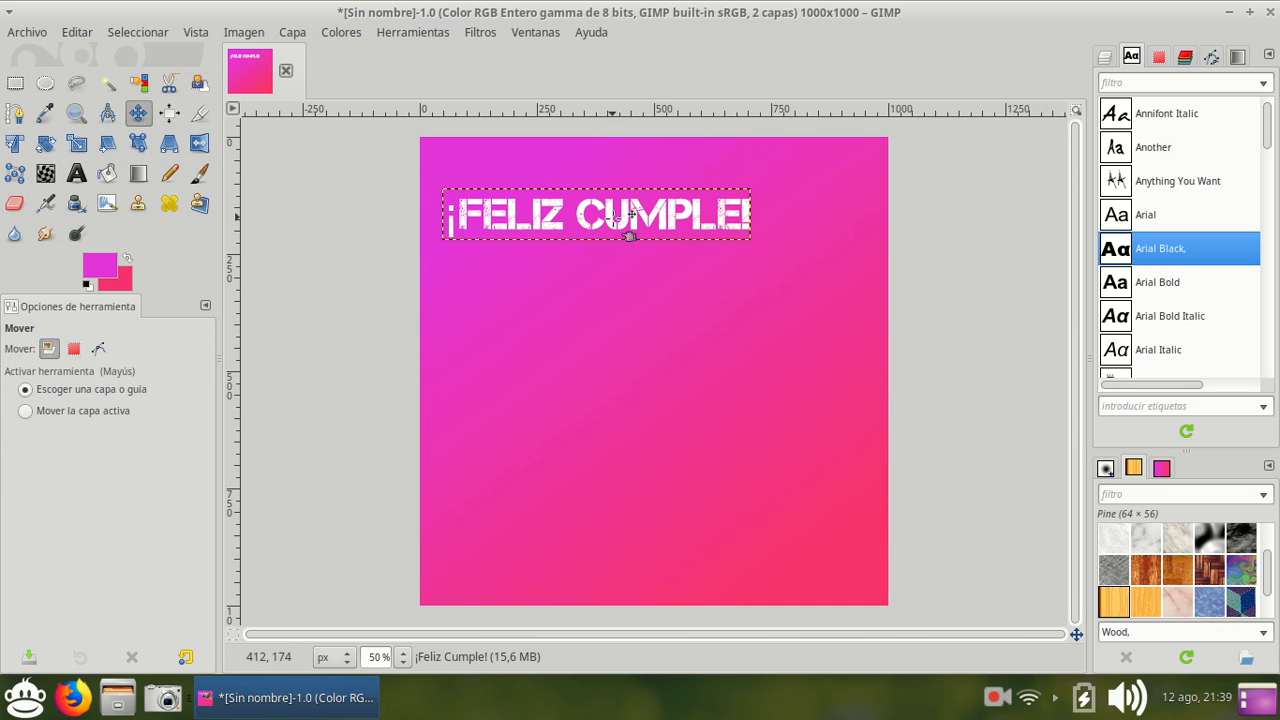
drag(583, 208, 534, 553)
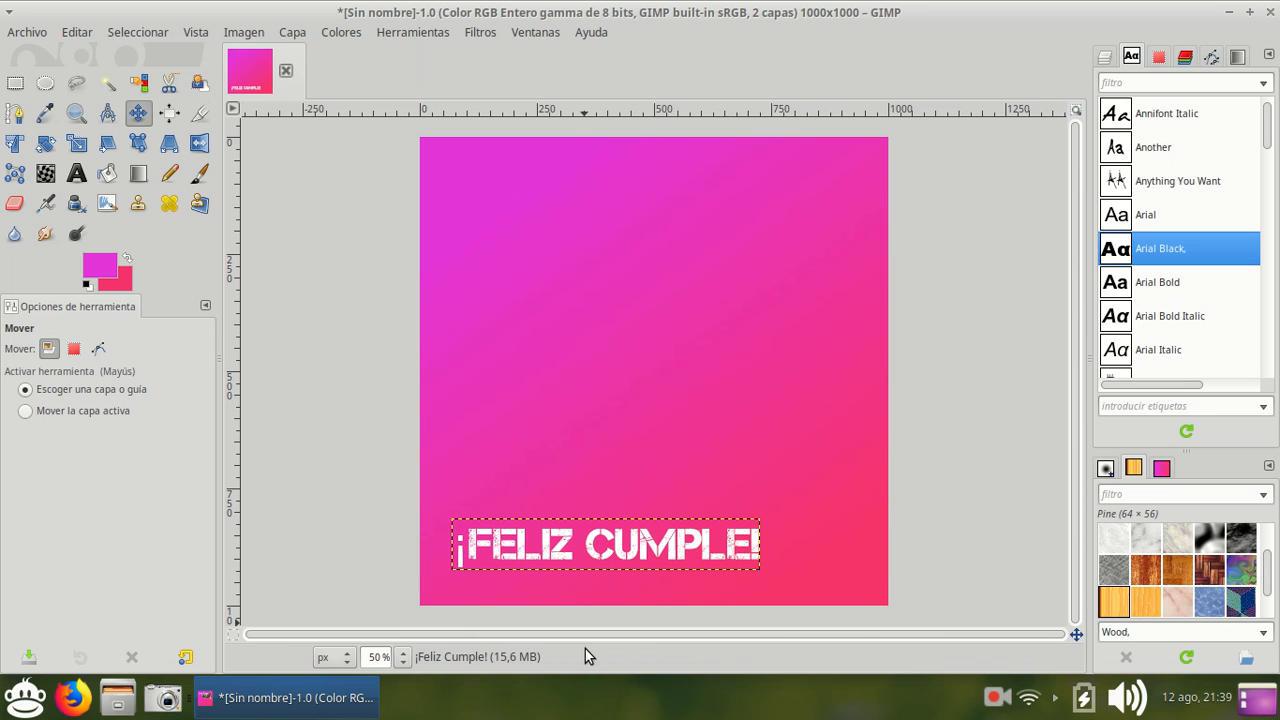
- Center the text layer horizontally and vertically on the image with the Align tool
click(169, 112)
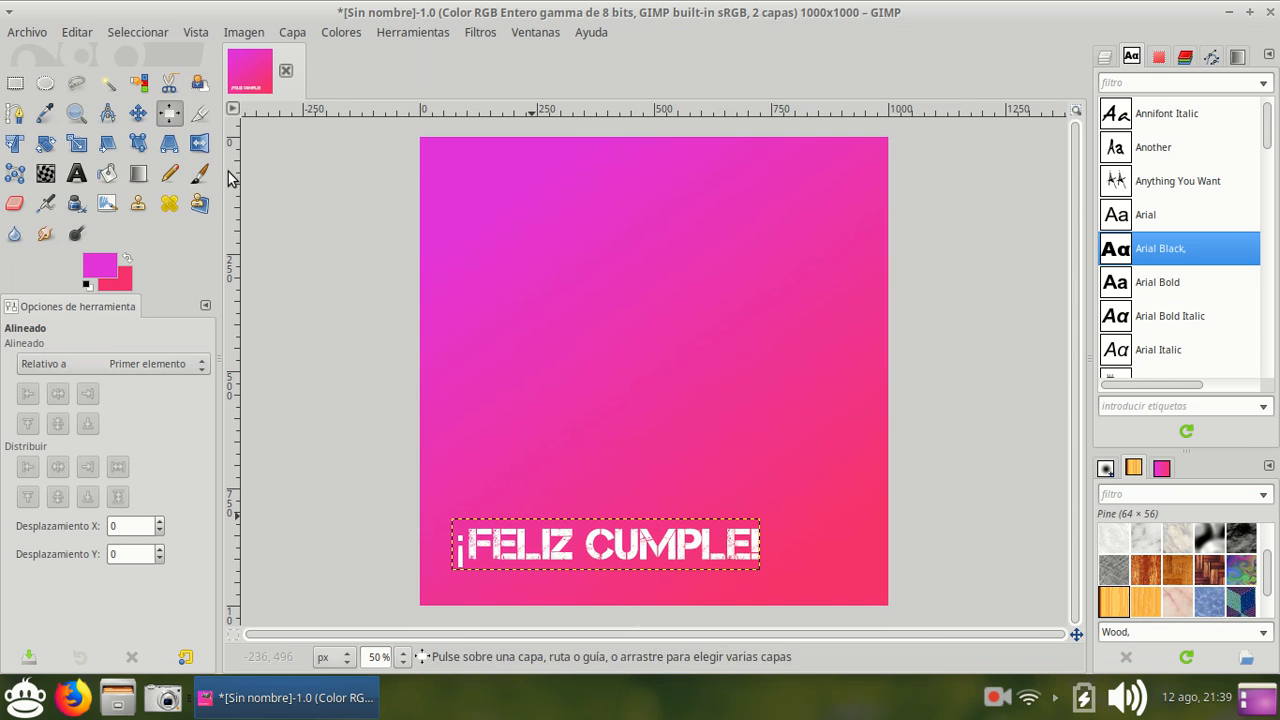
click(565, 532)
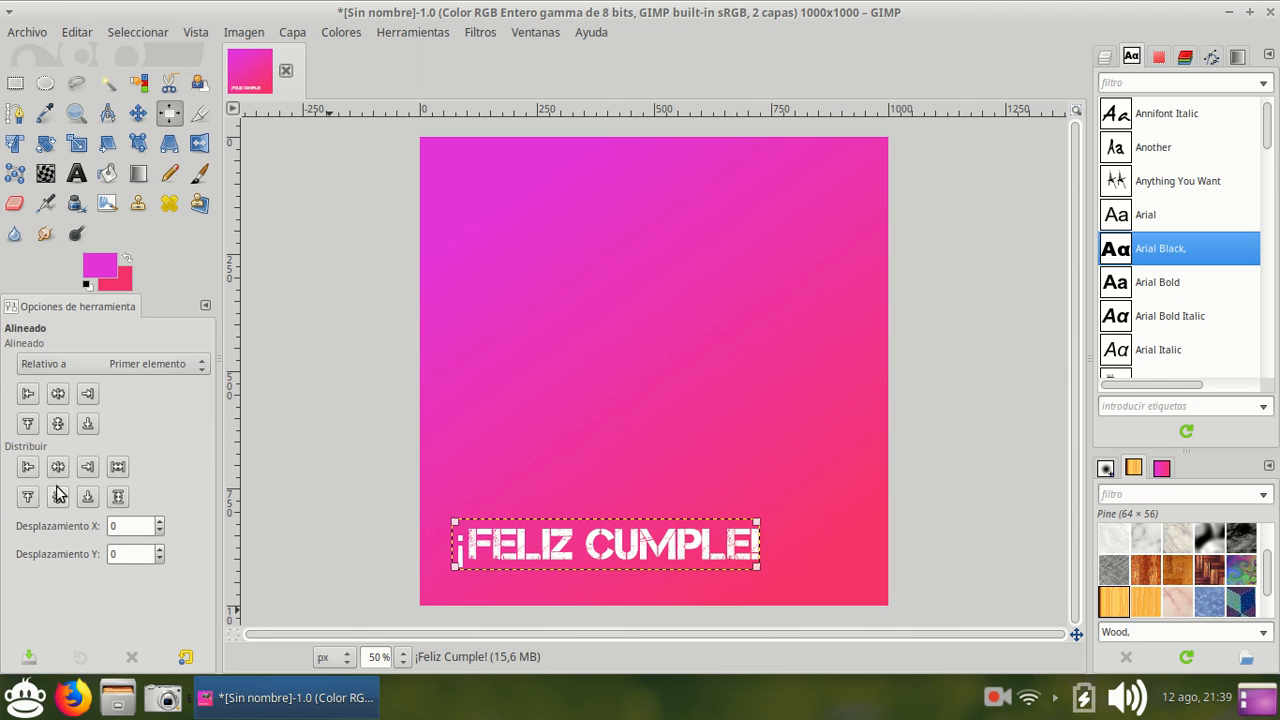
click(58, 394)
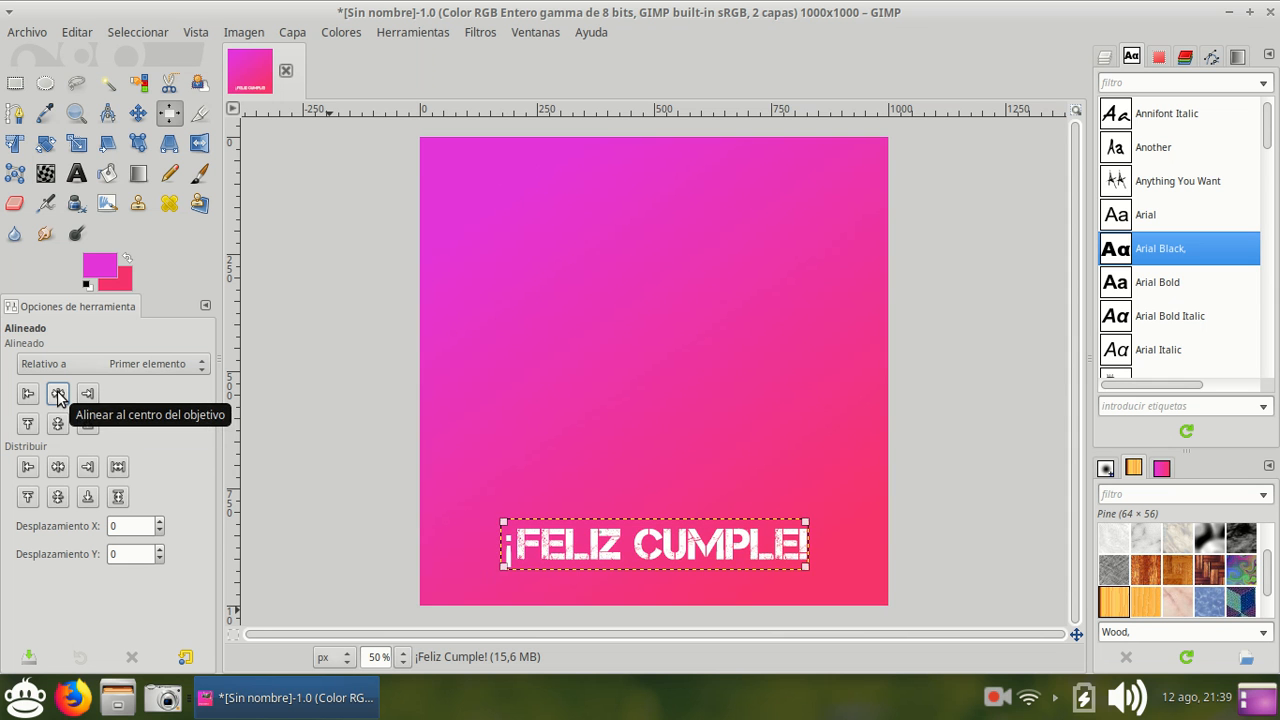
click(56, 423)
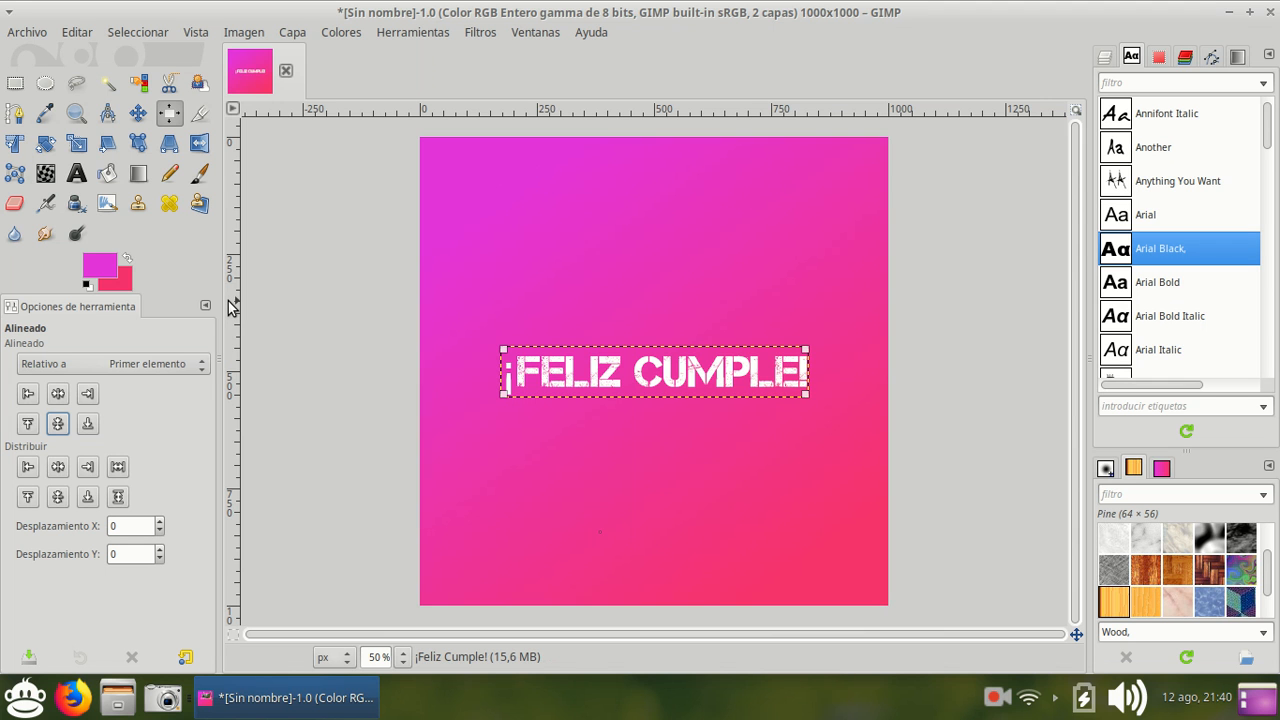
- Add a vertical and a horizontal guide crossing at the canvas center, at about 500 px each
drag(229, 306, 654, 342)
drag(726, 101, 734, 372)
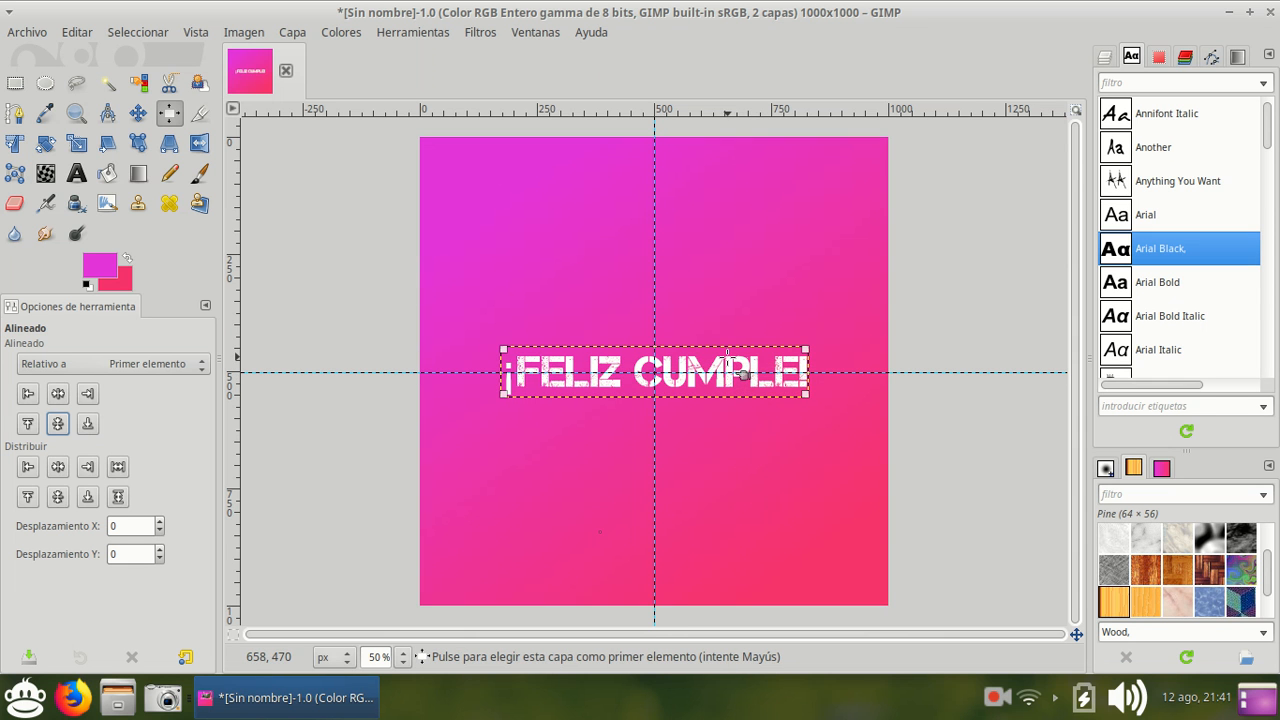
- Move the text layer away toward the canvas's upper right and snap it back centered on the crossing guides
click(138, 112)
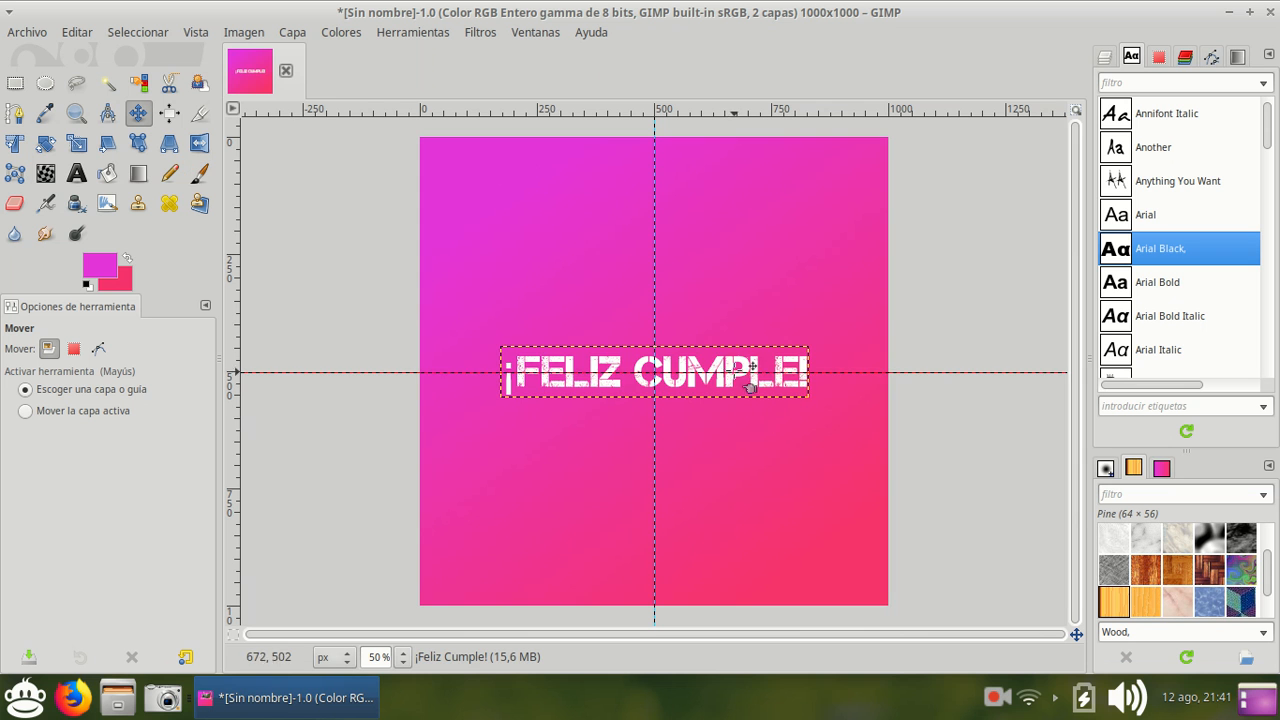
drag(730, 364, 824, 257)
drag(756, 160, 810, 141)
drag(766, 321, 730, 340)
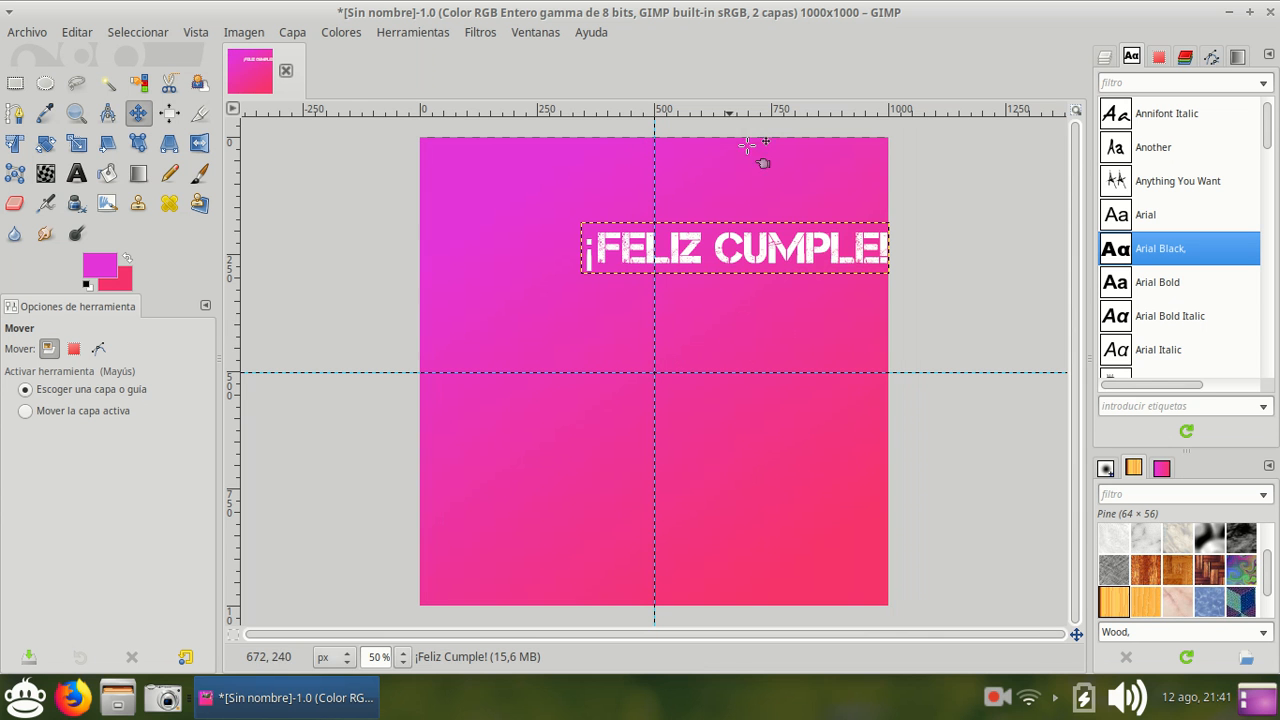
drag(773, 248, 714, 381)
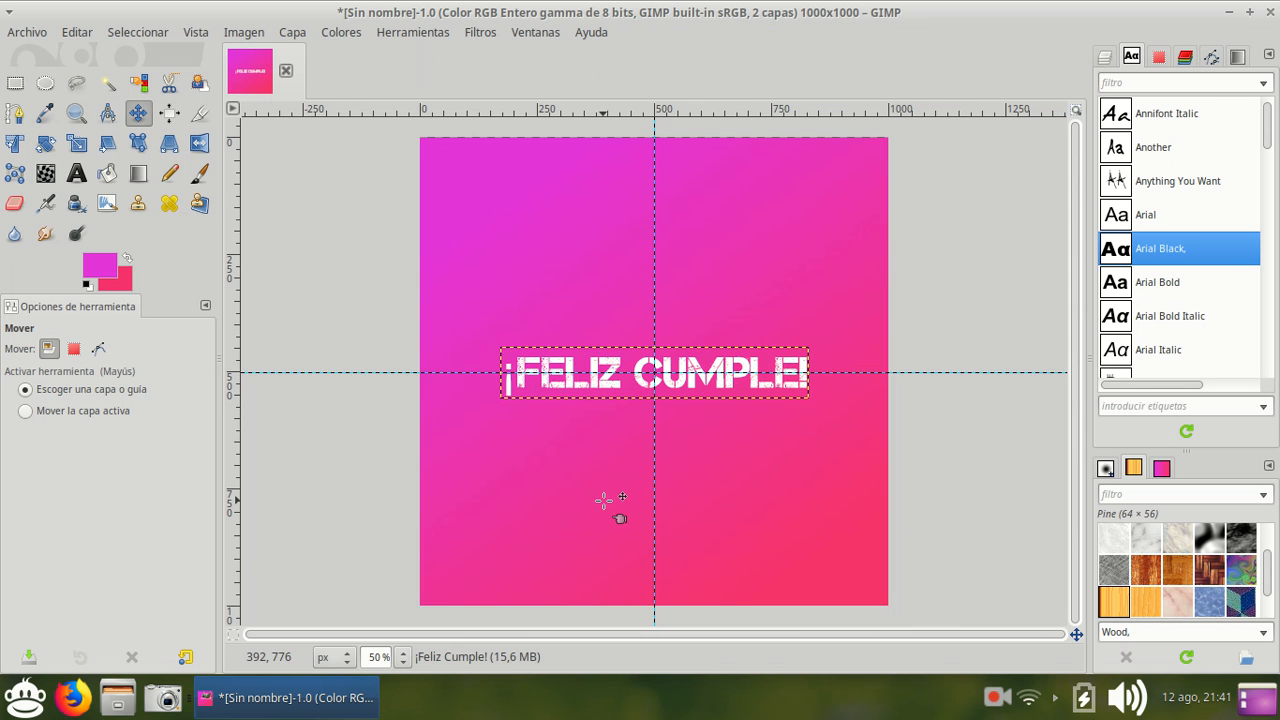
- Nudge the background layer slightly upward and restore its position by aligning it to the image's vertical center
click(774, 212)
drag(774, 212, 774, 206)
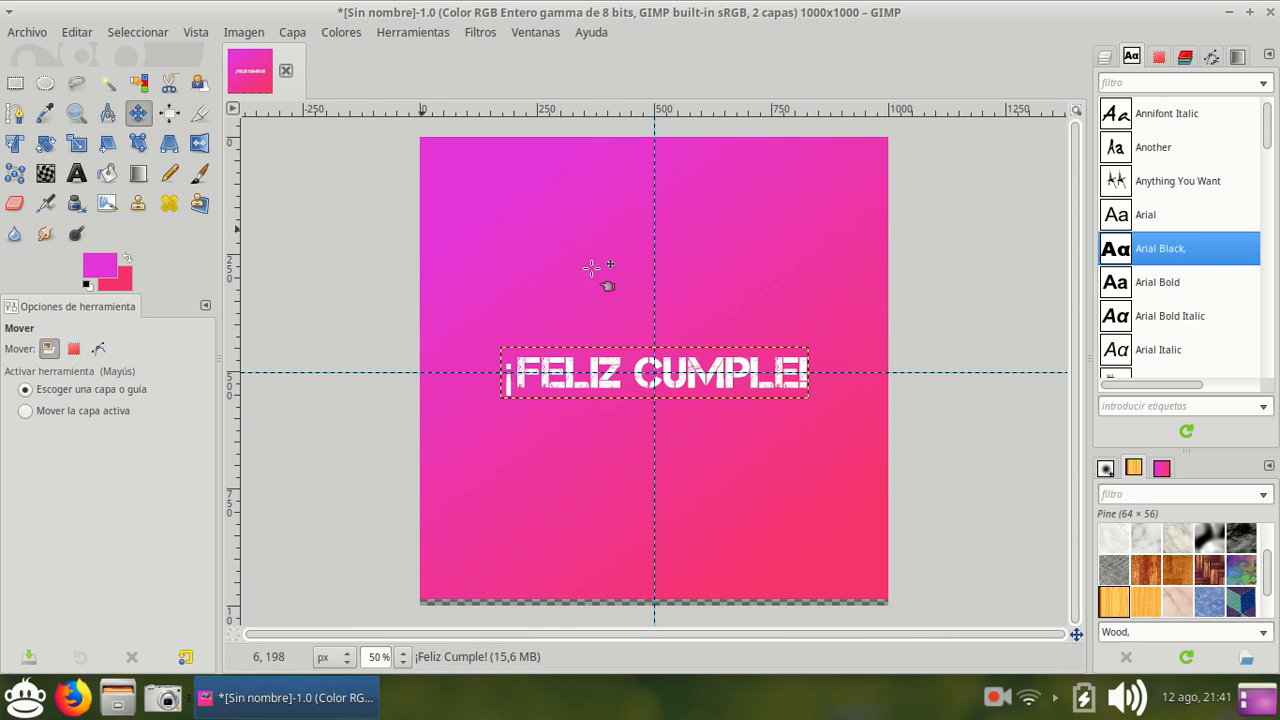
click(170, 113)
click(586, 228)
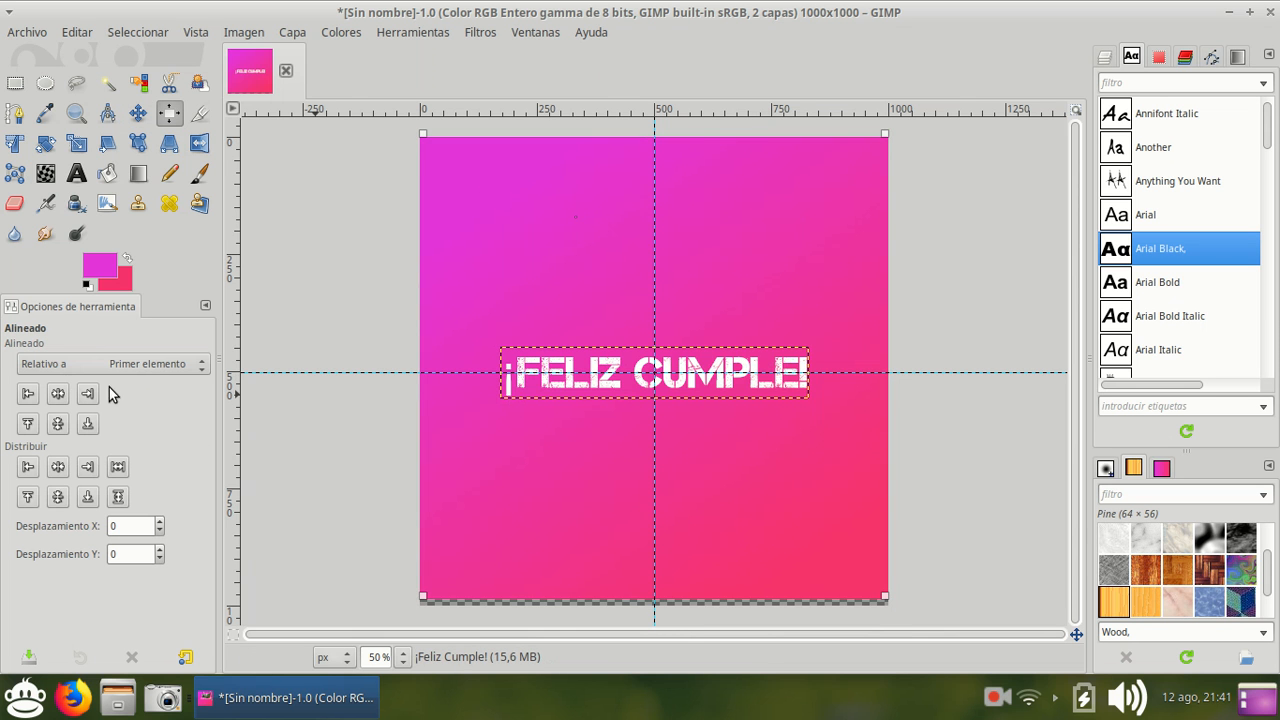
click(59, 423)
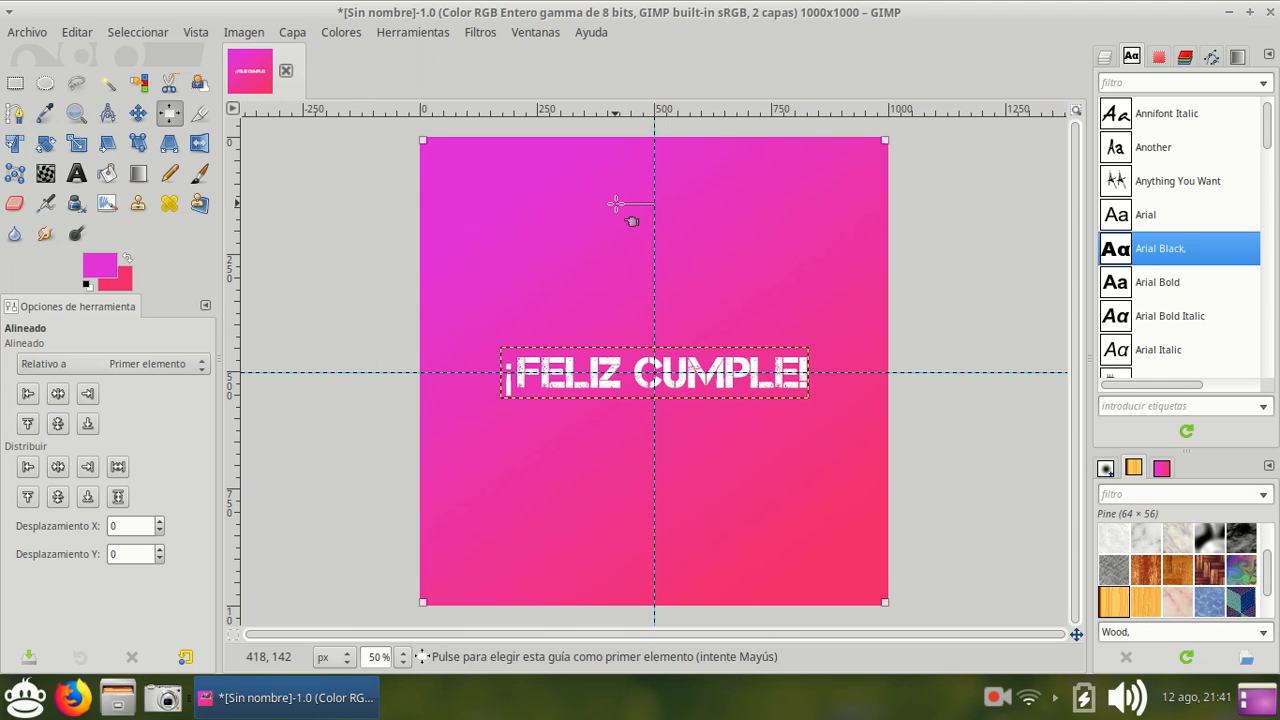
drag(616, 203, 654, 170)
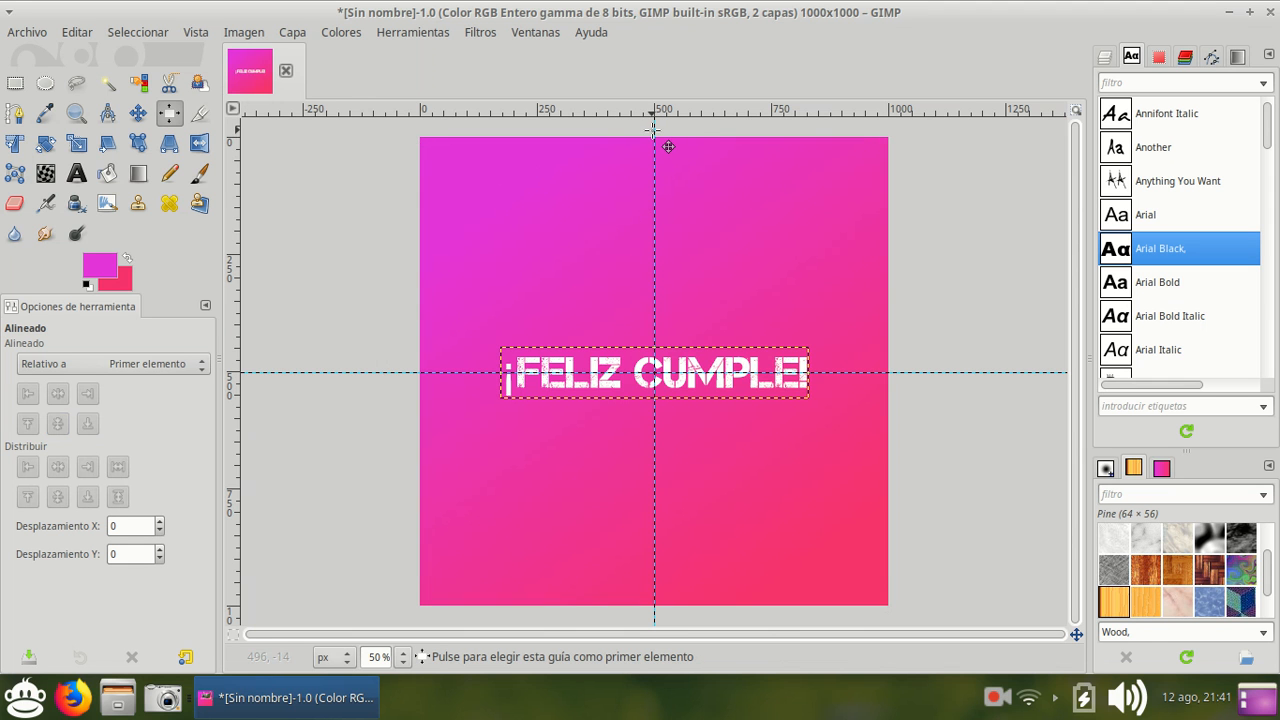
- Remove the vertical and horizontal center guides from the canvas
click(138, 112)
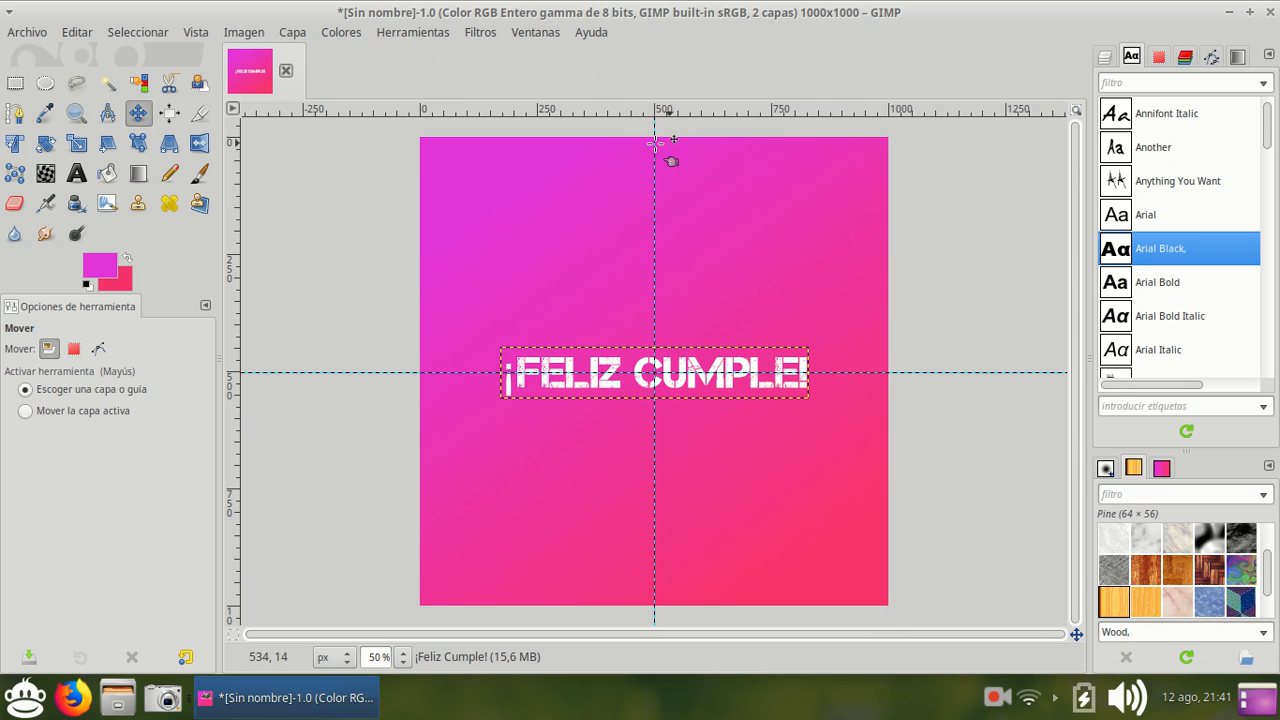
drag(657, 132, 132, 182)
drag(366, 375, 376, 55)
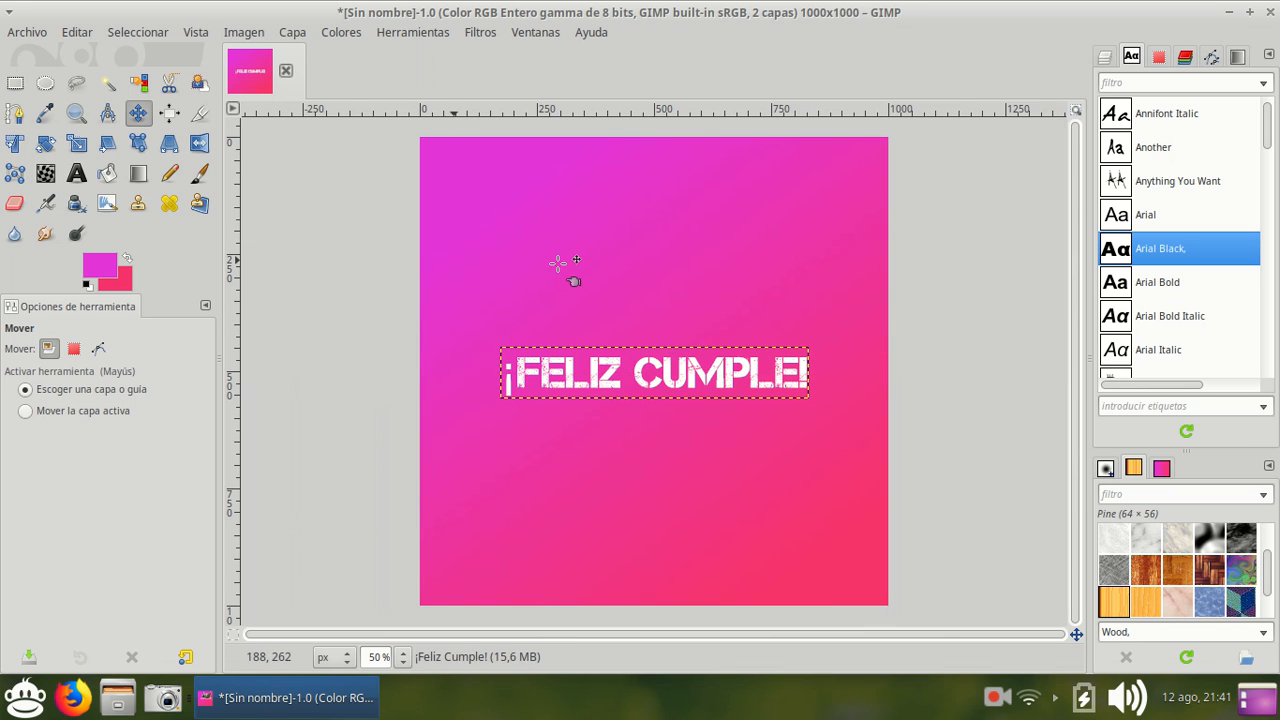
- Add a horizontal guide by percentage at 30 % of the image height and remove it again
click(243, 34)
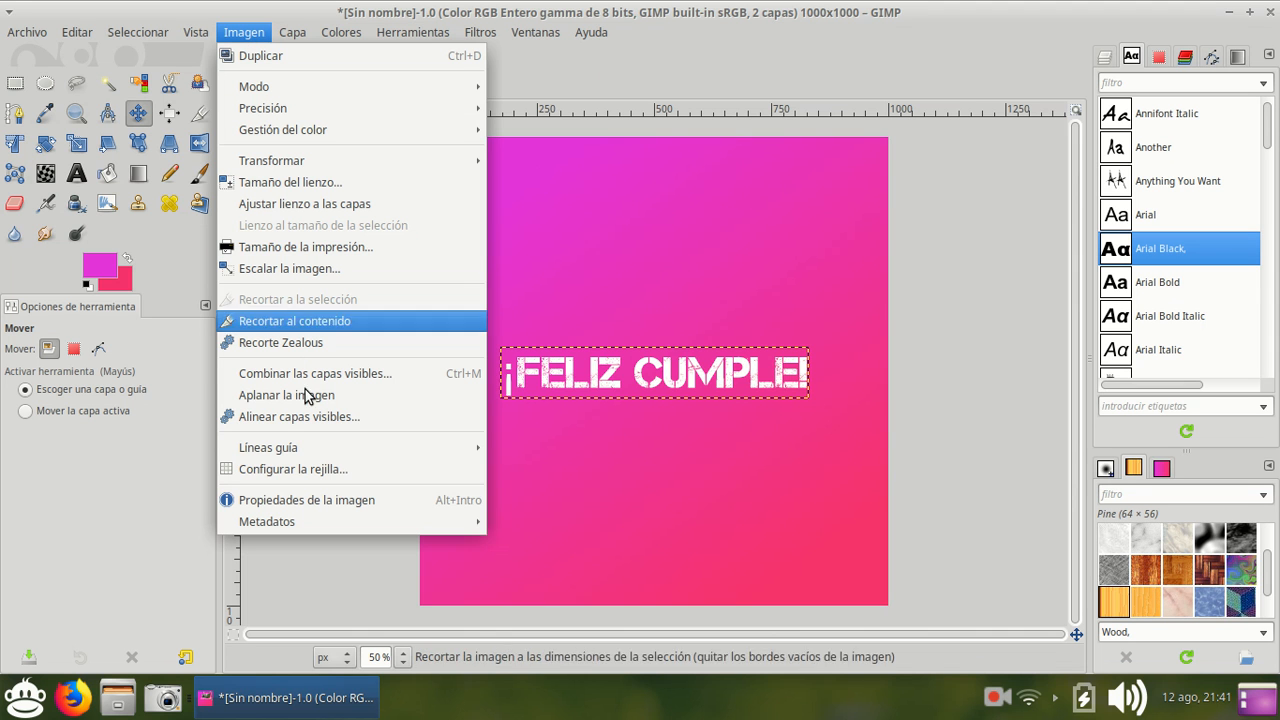
mouse_move(305, 447)
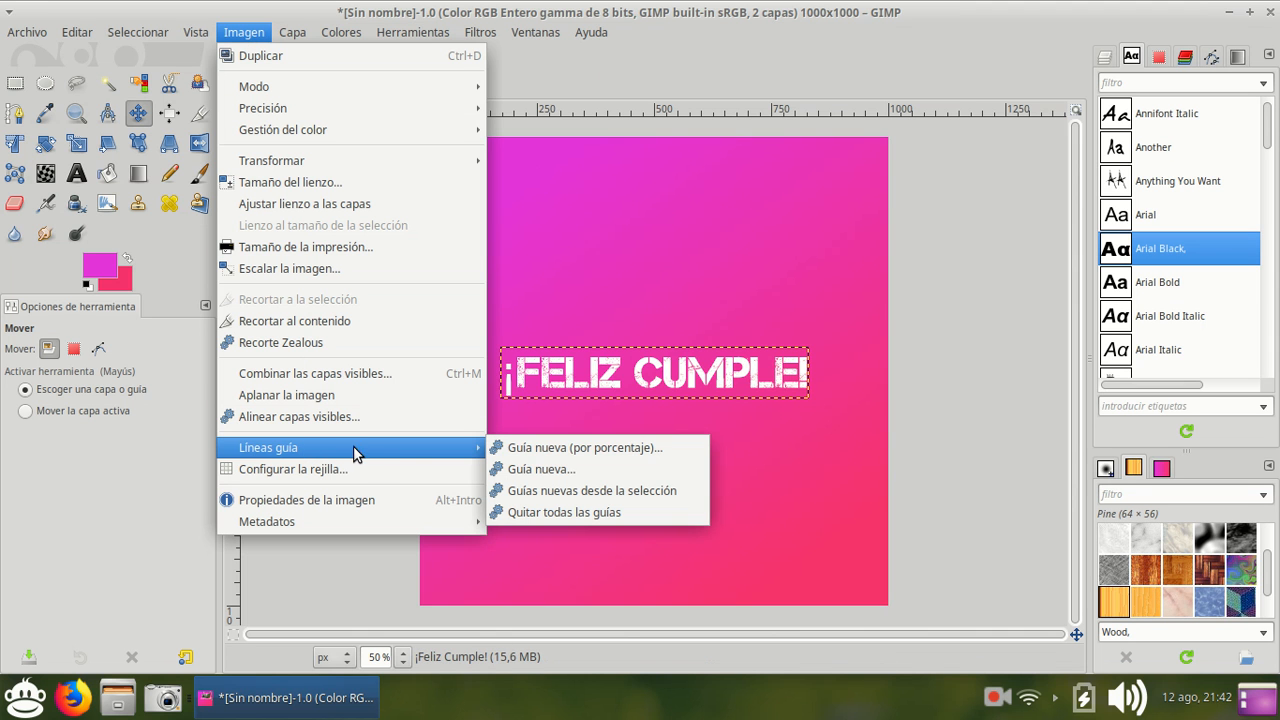
click(626, 452)
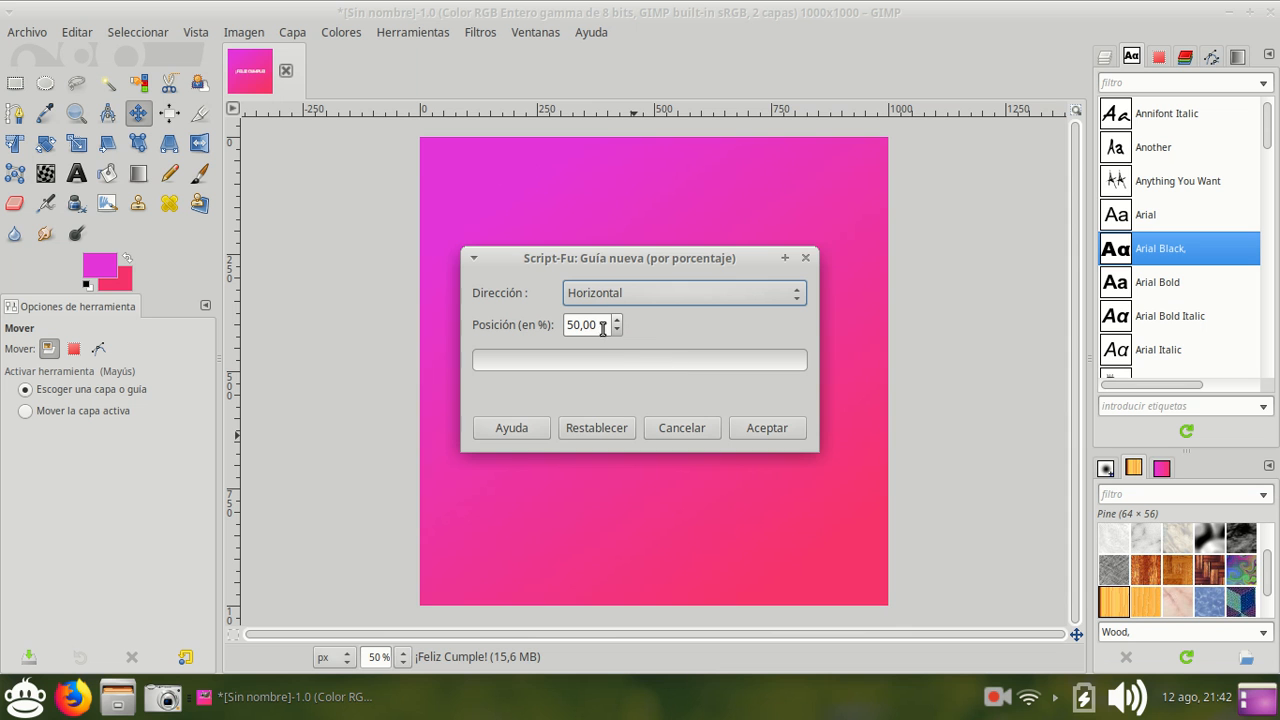
click(577, 327)
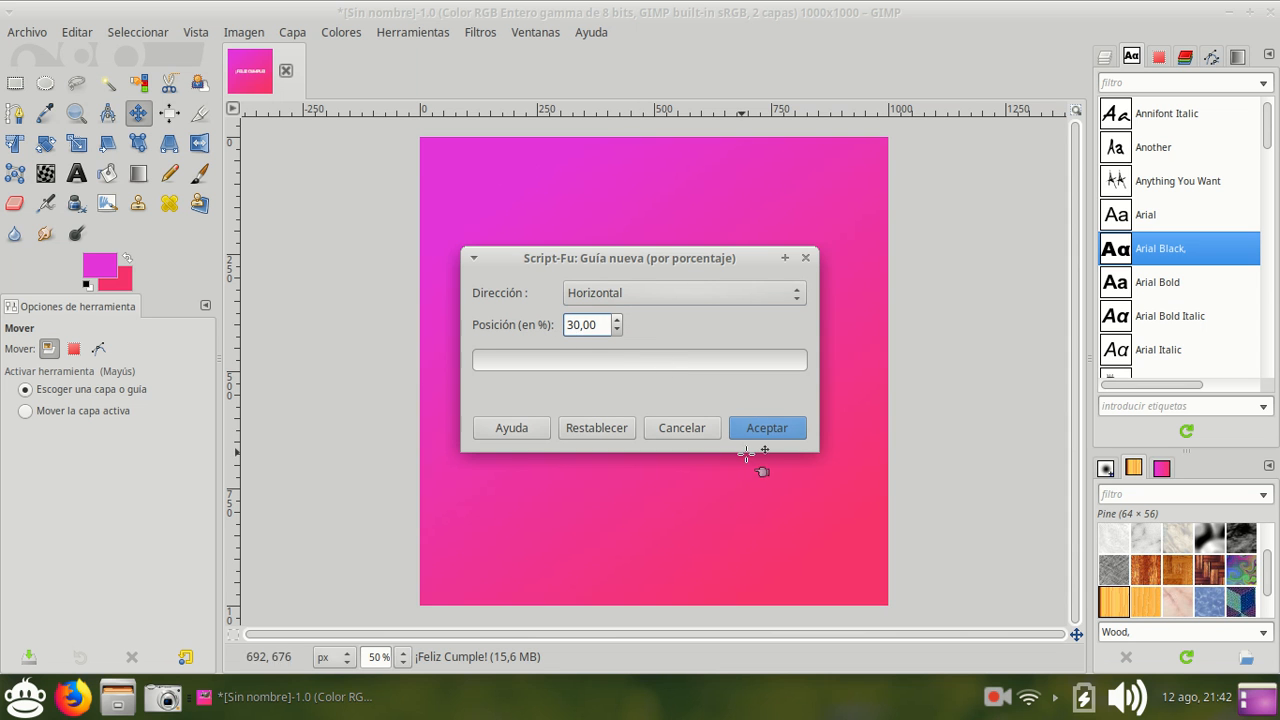
click(763, 428)
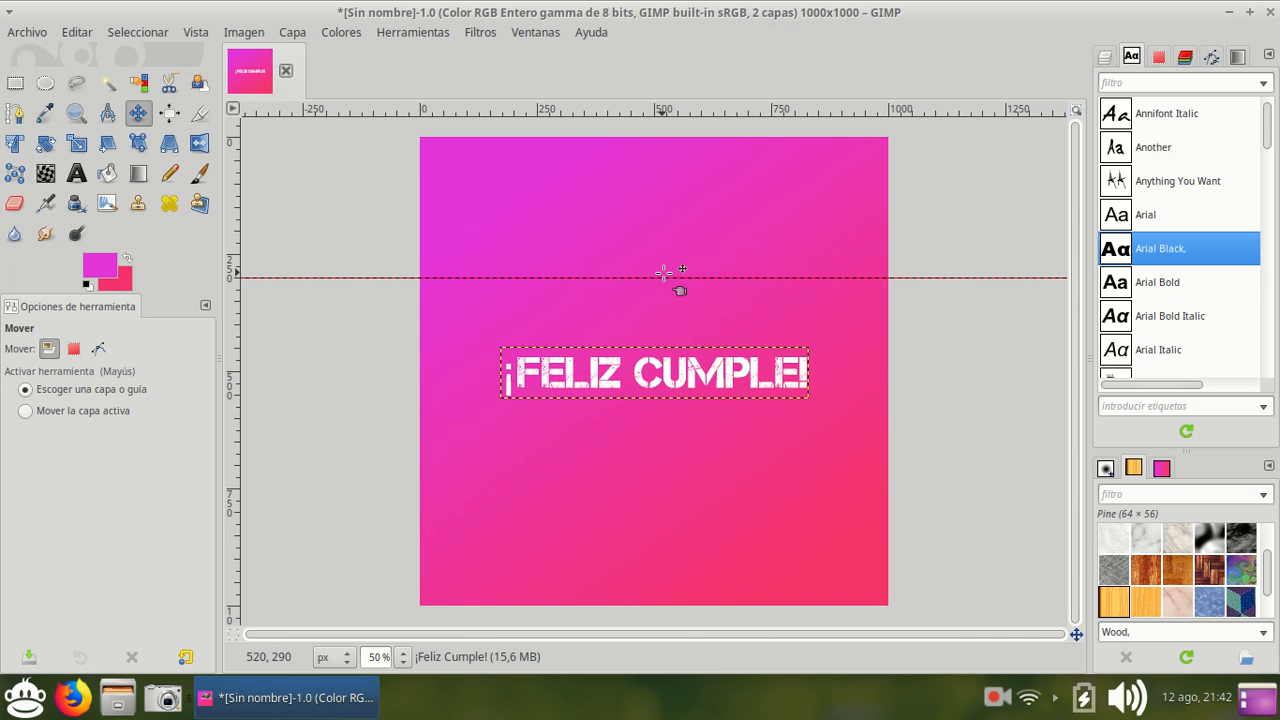
drag(662, 276, 717, 69)
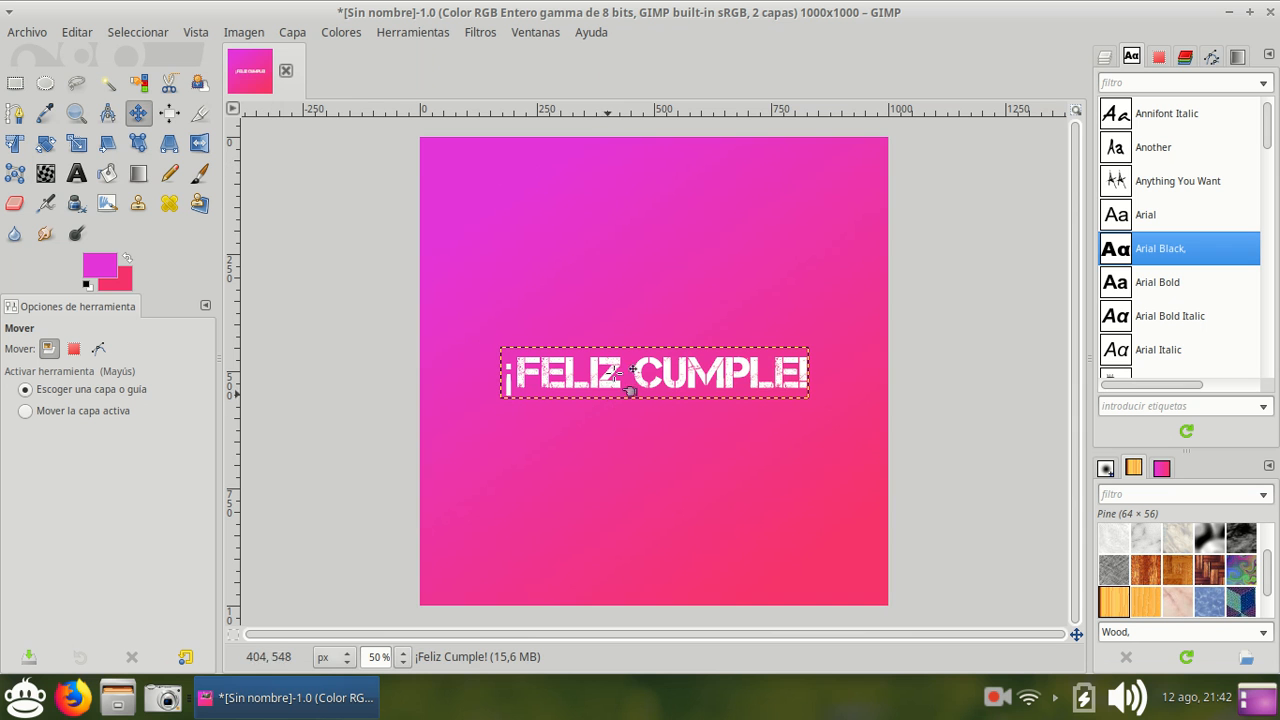
- Move the "¡Feliz Cumple!" text layer straight up by about 135 px, keeping it horizontally centered
key(Up)
key(Up)
key(Up)
key(Up)
key(Up)
key(Up)
key(Up)
key(Up)
key(Up)
key(Up)
key(Up)
key(Up)
key(Up)
key(Up)
key(Up)
key(Up)
key(Up)
key(Up)
key(Up)
key(Up)
key(Up)
key(Up)
key(Up)
key(Up)
key(Up)
key(Up)
key(Up)
key(Up)
key(Up)
key(Up)
key(Up)
key(Up)
key(Up)
key(Up)
key(Up)
key(Up)
key(Up)
key(Up)
key(Up)
key(Up)
key(Up)
key(Up)
key(Up)
key(Up)
key(Up)
key(Up)
key(Up)
key(Up)
key(Up)
key(Up)
key(Up)
key(Up)
key(Up)
key(Up)
key(Up)
key(Up)
key(Up)
key(Up)
key(Up)
key(Up)
key(Up)
key(Up)
key(Up)
key(Up)
key(Up)
key(Up)
key(Up)
key(Up)
key(Up)
key(Up)
key(Up)
key(Up)
key(Up)
key(Up)
key(Up)
key(Up)
key(Up)
key(Up)
key(Up)
key(Up)
key(Up)
key(Up)
key(Up)
key(Up)
key(Up)
key(Up)
key(Up)
key(Up)
key(Up)
key(Up)
key(Up)
key(Up)
key(Up)
key(Up)
key(Up)
key(Up)
key(Up)
key(Up)
key(Up)
key(Up)
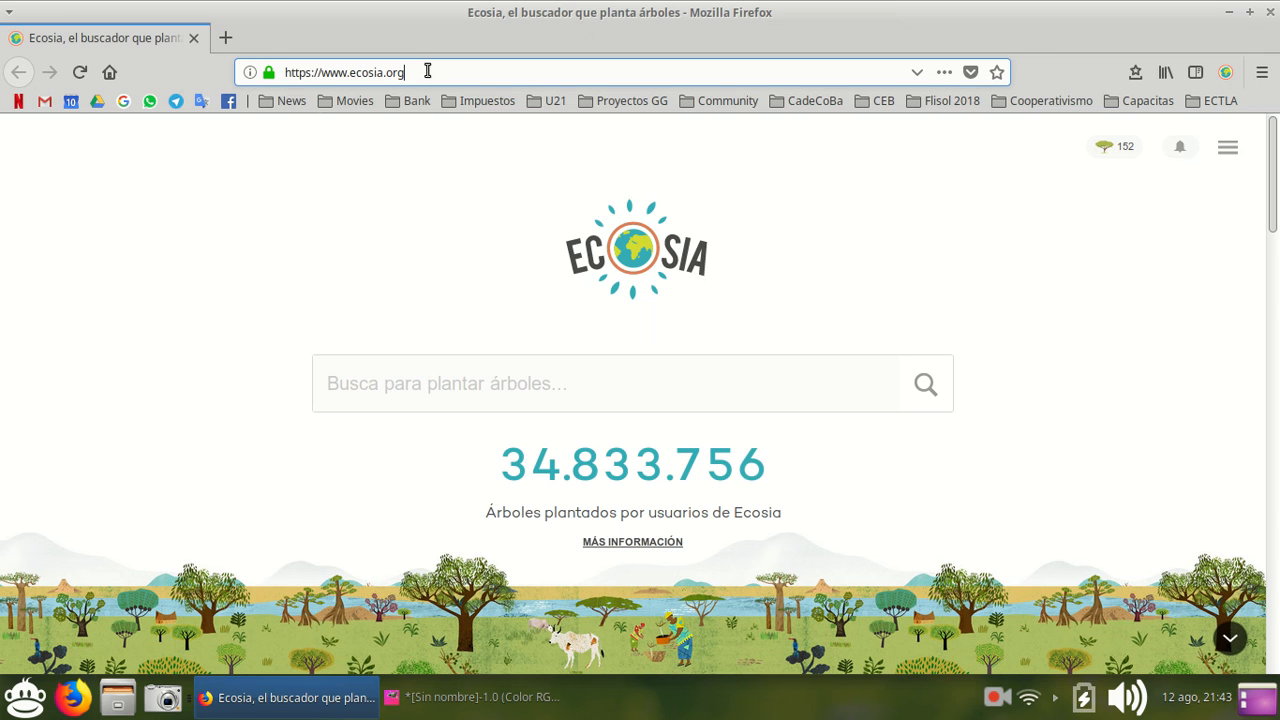
- Switch to Firefox, search Ecosia's images for "torta" and open the preview of the white cake with red fruits on a plain background
text(torta)
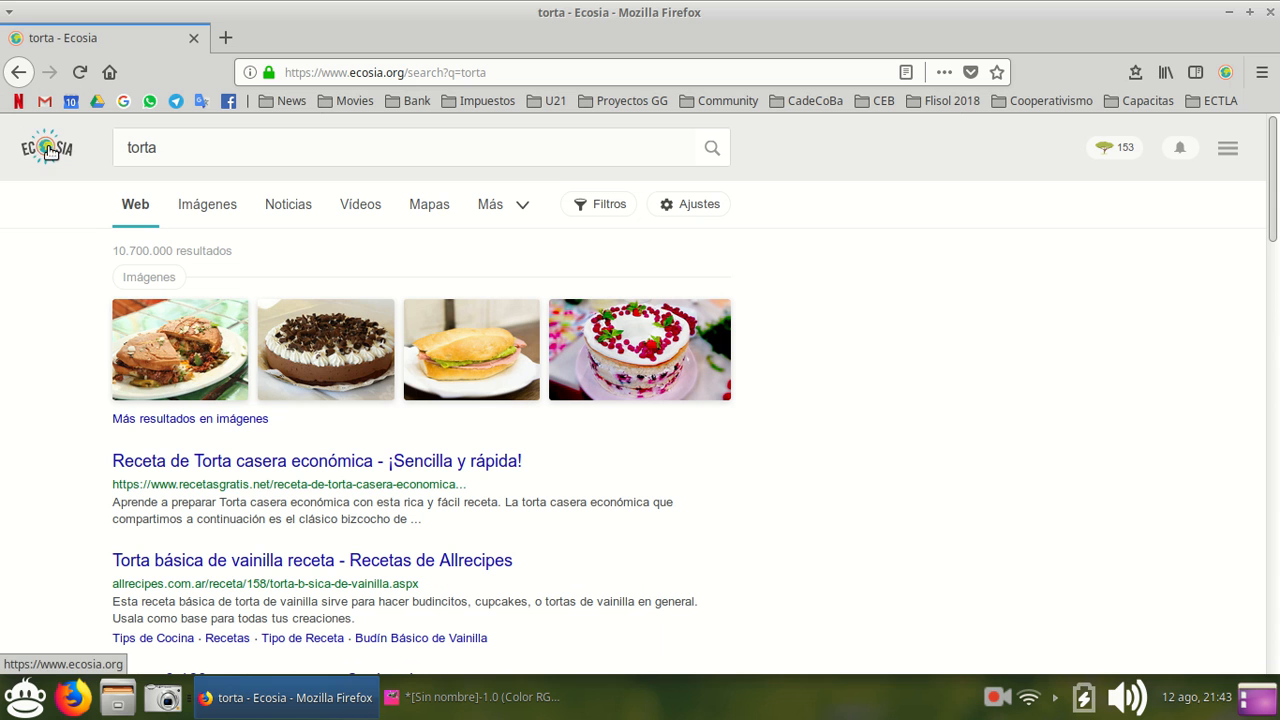
click(216, 212)
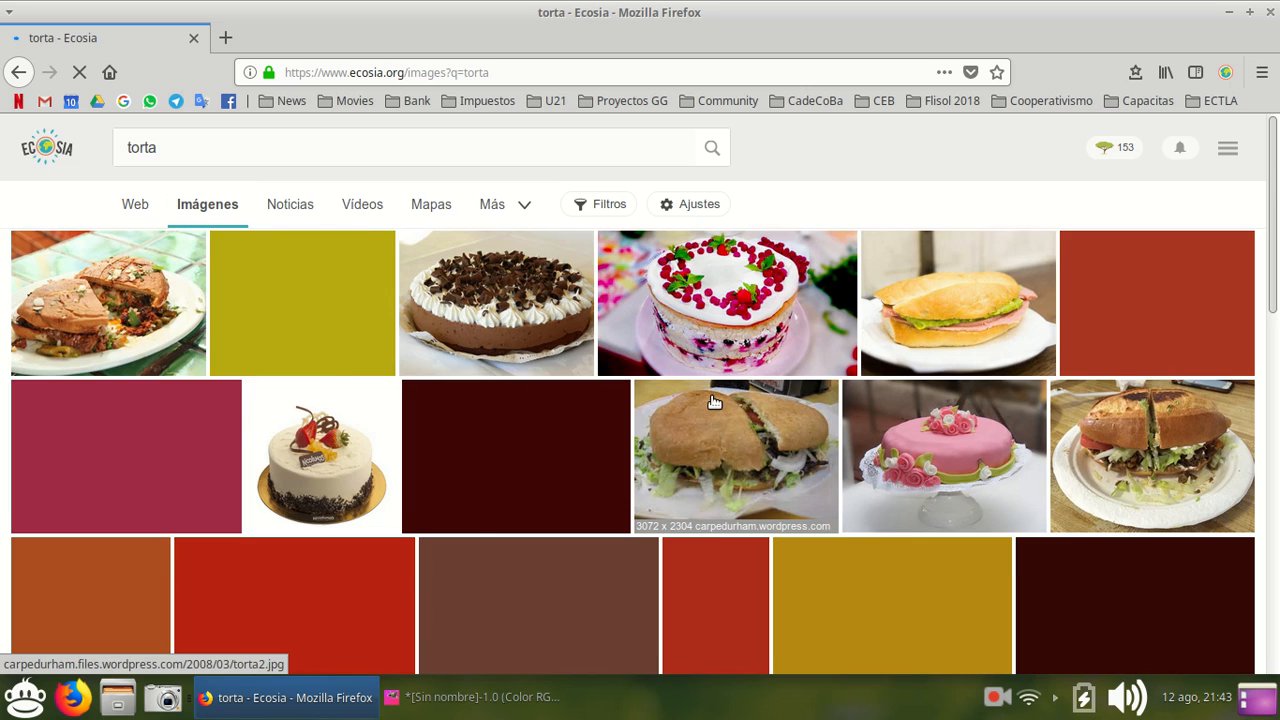
scroll(714, 403, down, 10)
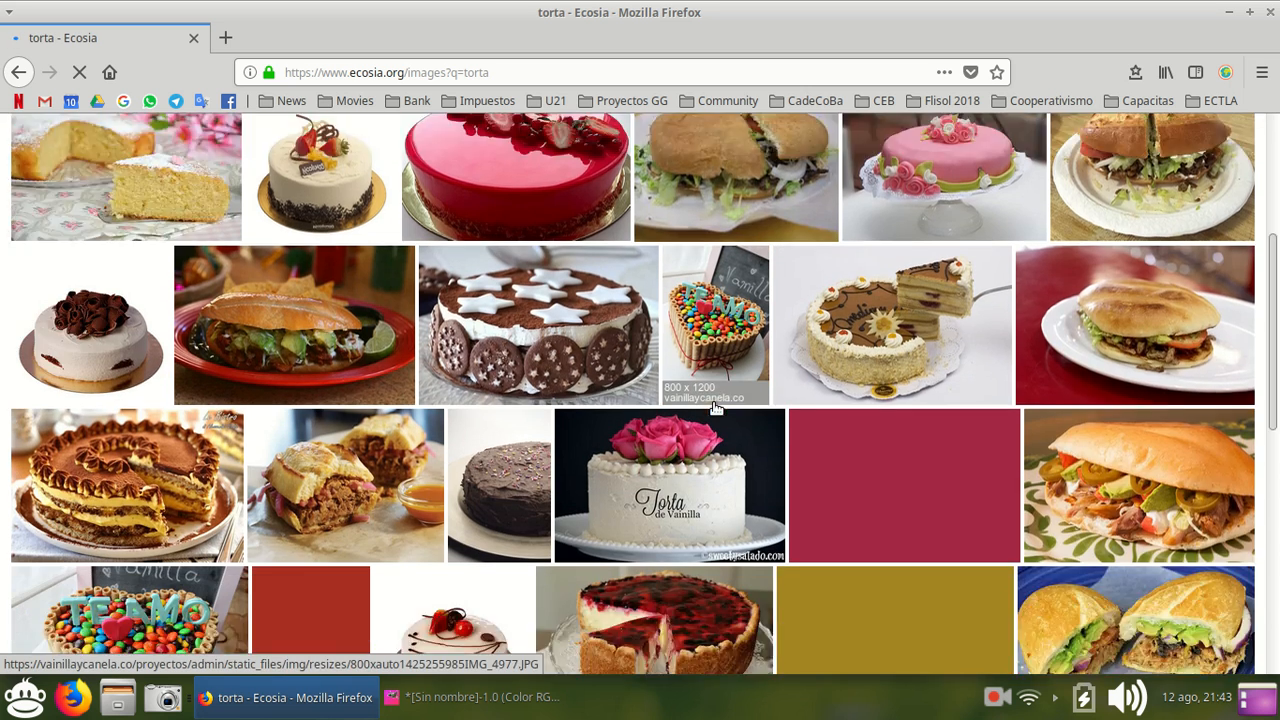
scroll(714, 407, down, 5)
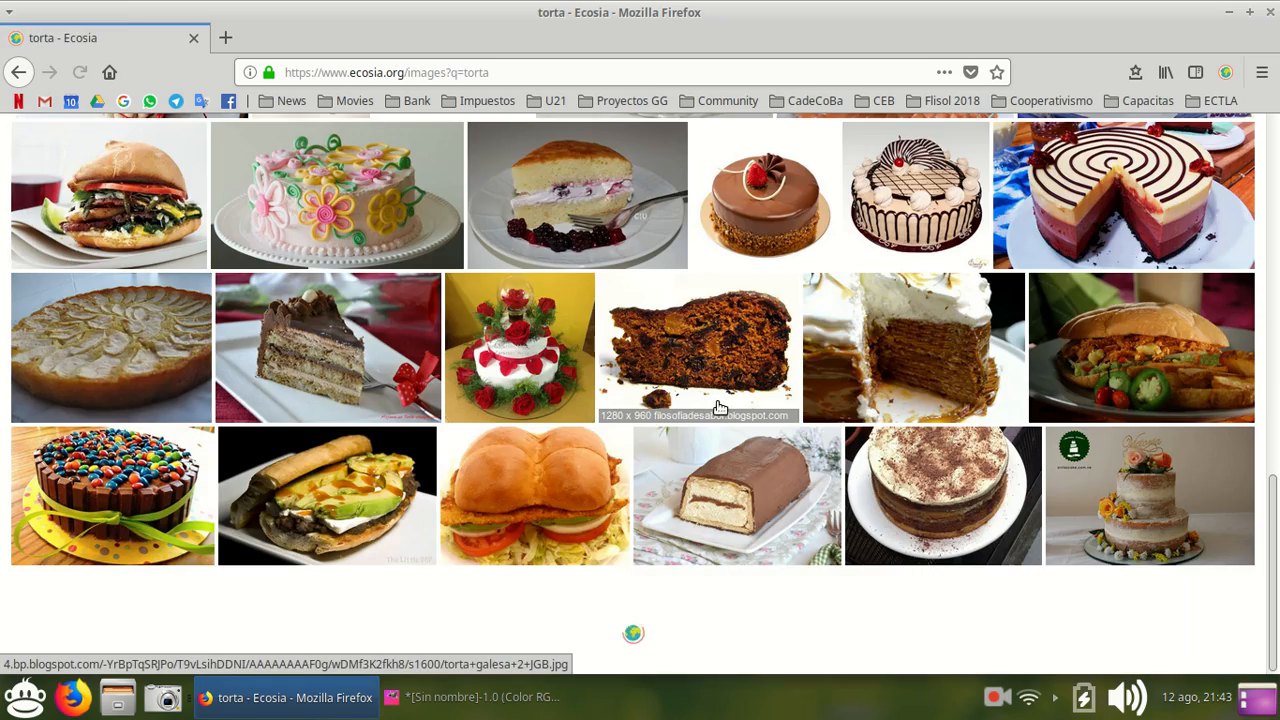
scroll(717, 407, down, 3)
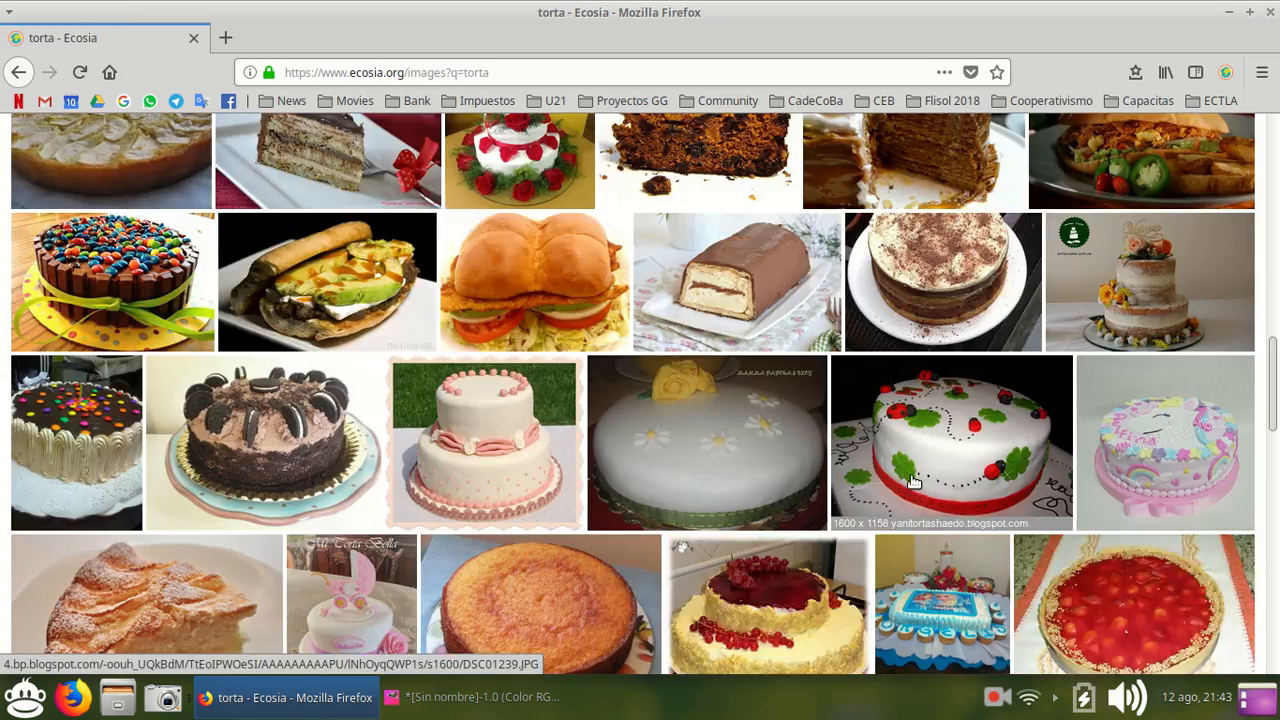
scroll(912, 481, down, 3)
scroll(912, 481, down, 8)
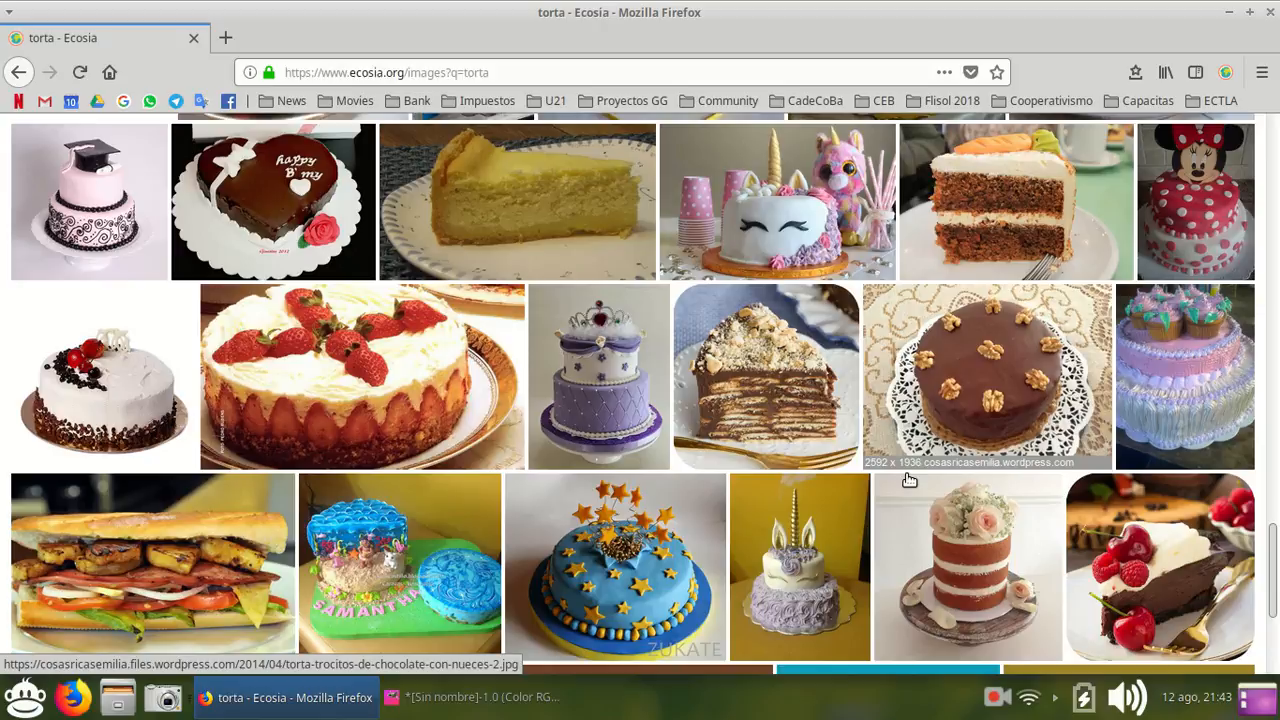
scroll(910, 470, down, 3)
scroll(880, 458, down, 3)
scroll(865, 453, up, 3)
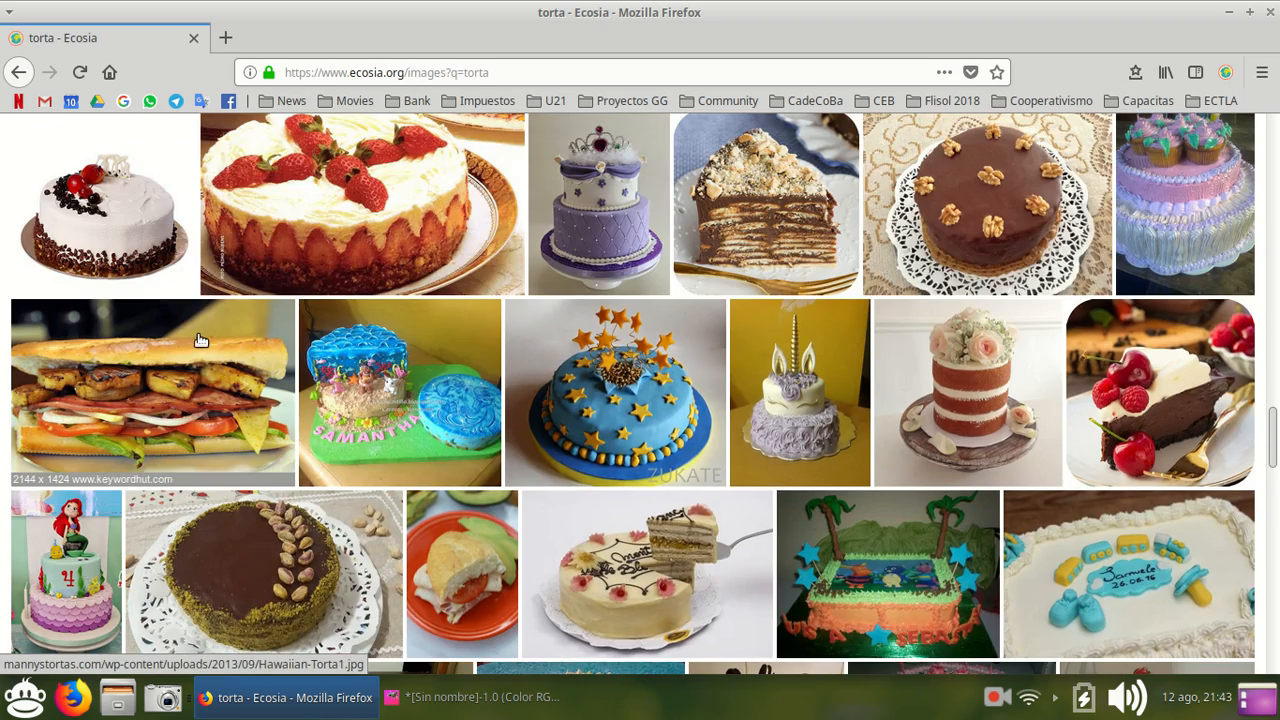
scroll(240, 360, down, 1)
scroll(284, 386, down, 5)
scroll(284, 386, up, 2)
scroll(284, 386, up, 8)
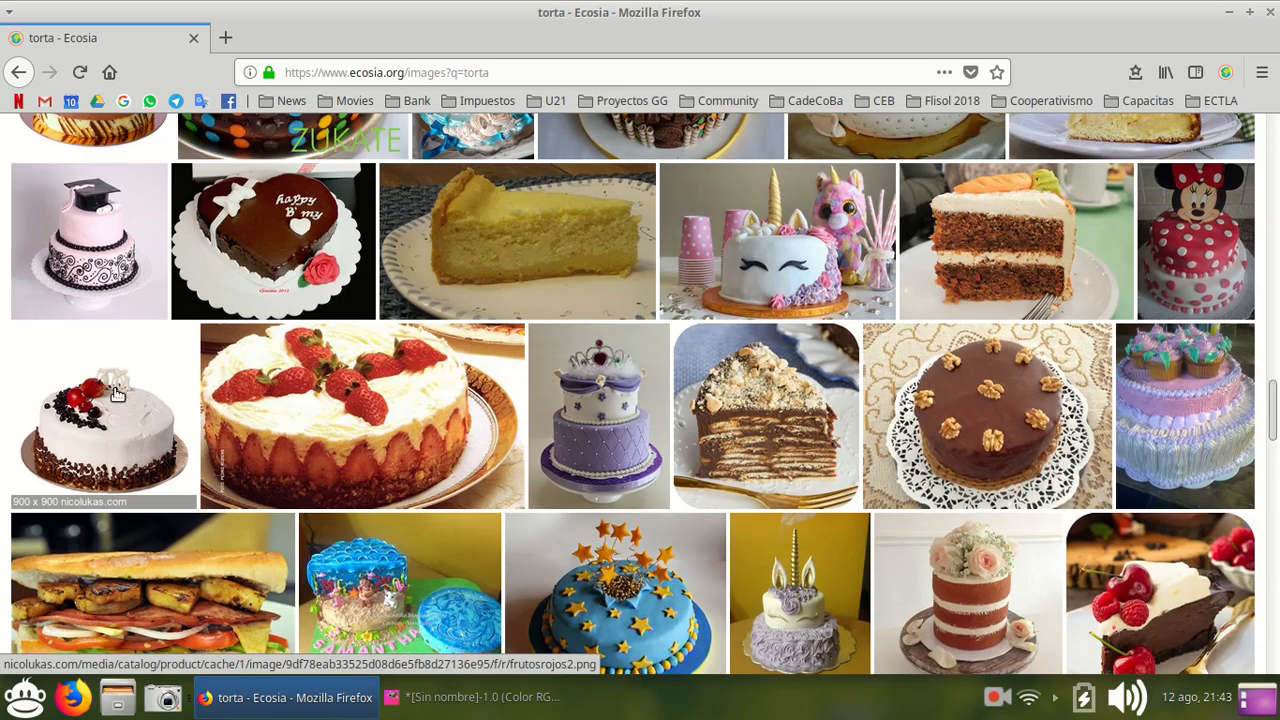
click(115, 390)
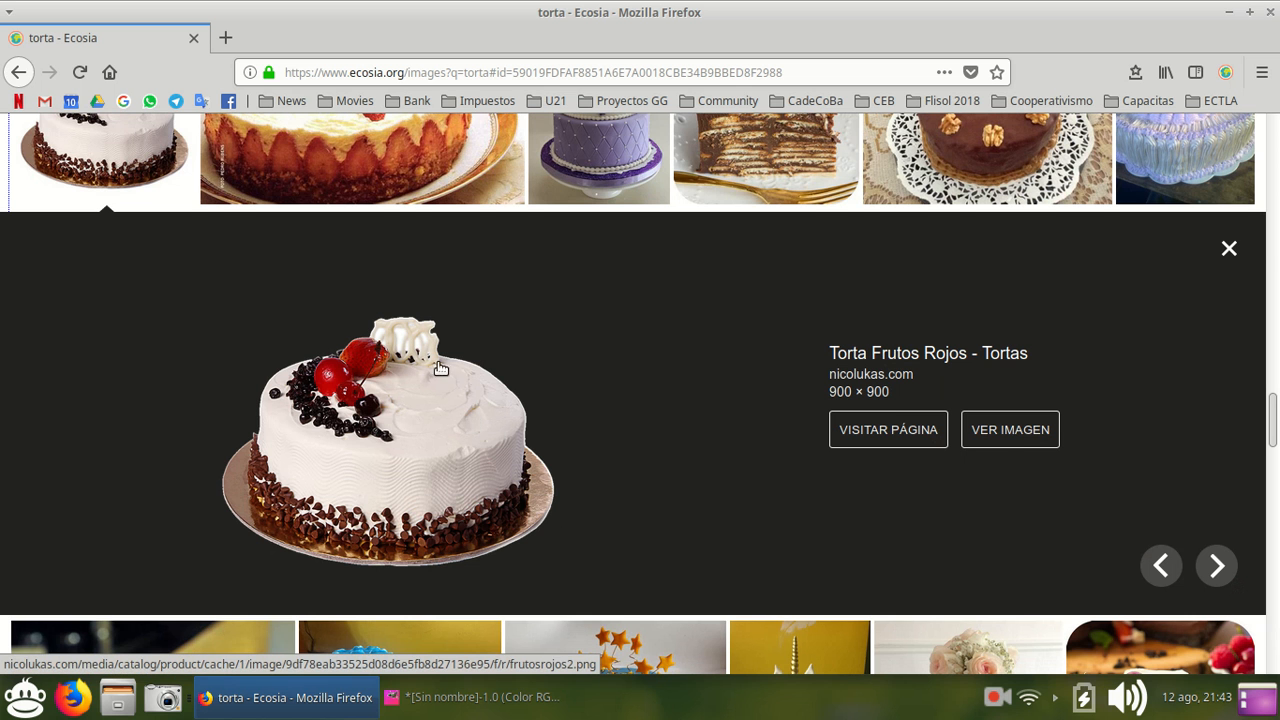
- Copy the 900 × 900 "Torta Frutos Rojos" cake image to the clipboard
scroll(200, 346, up, 1)
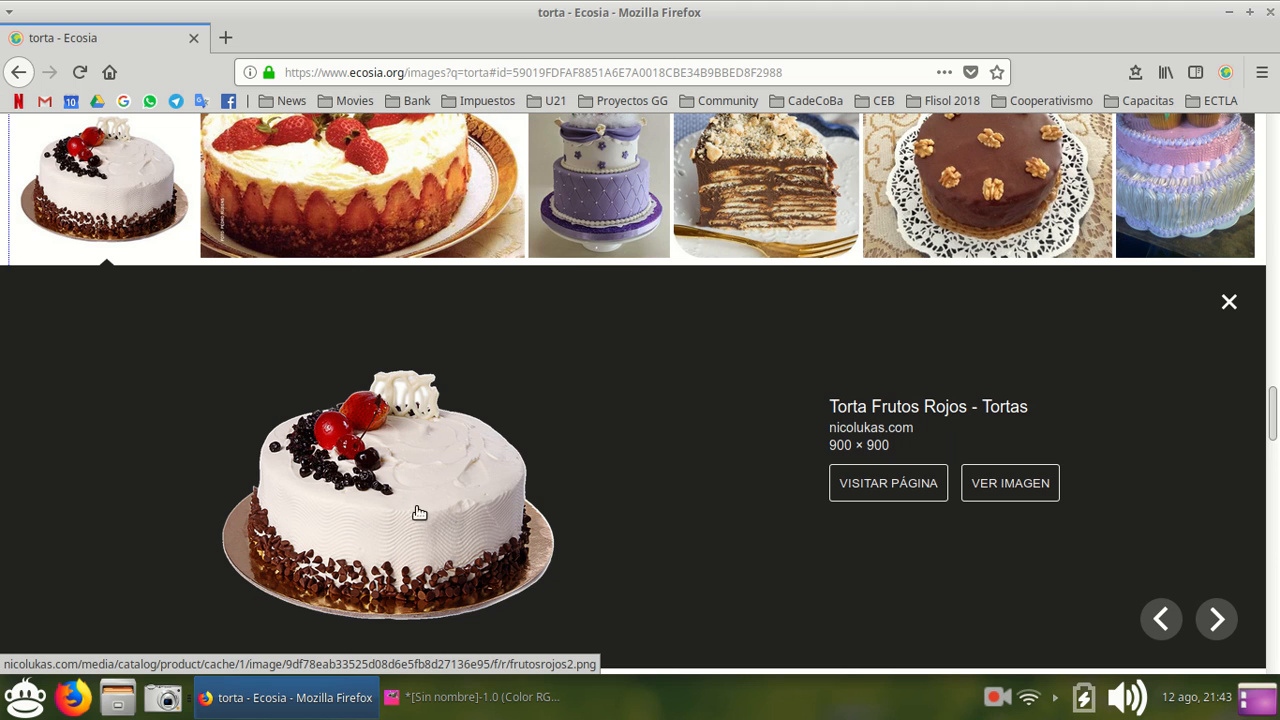
right_click(410, 505)
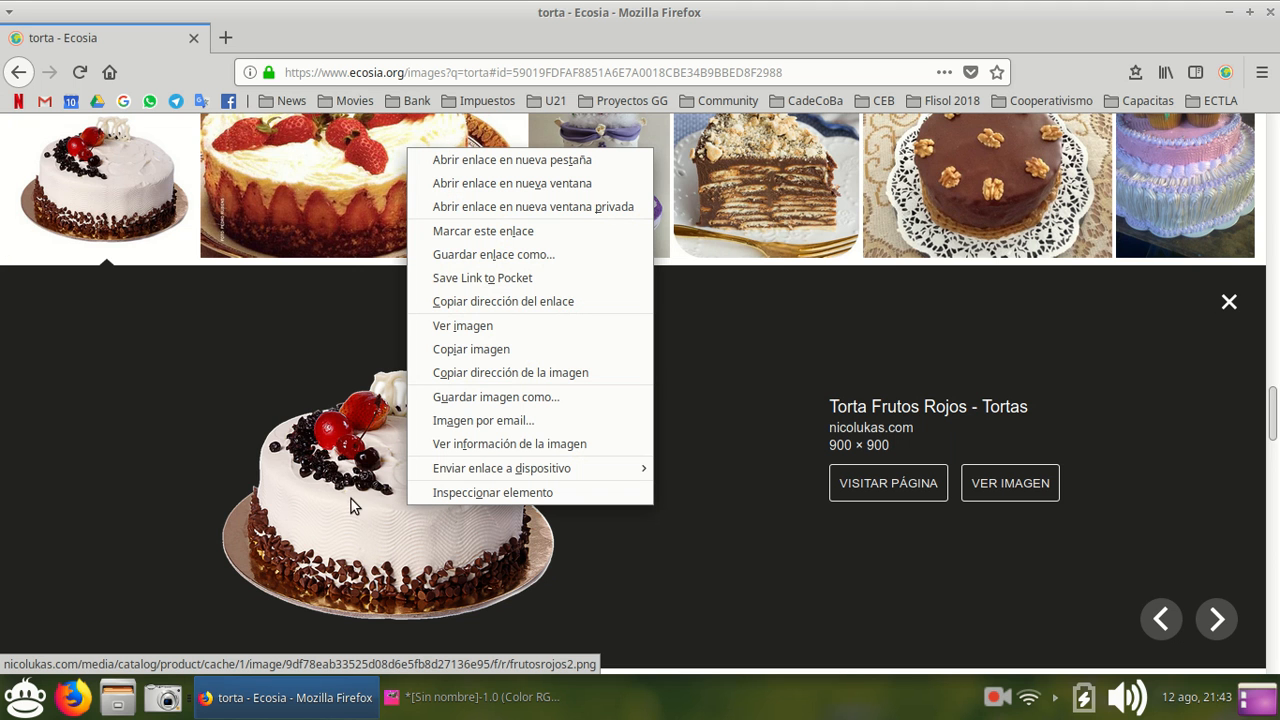
click(478, 349)
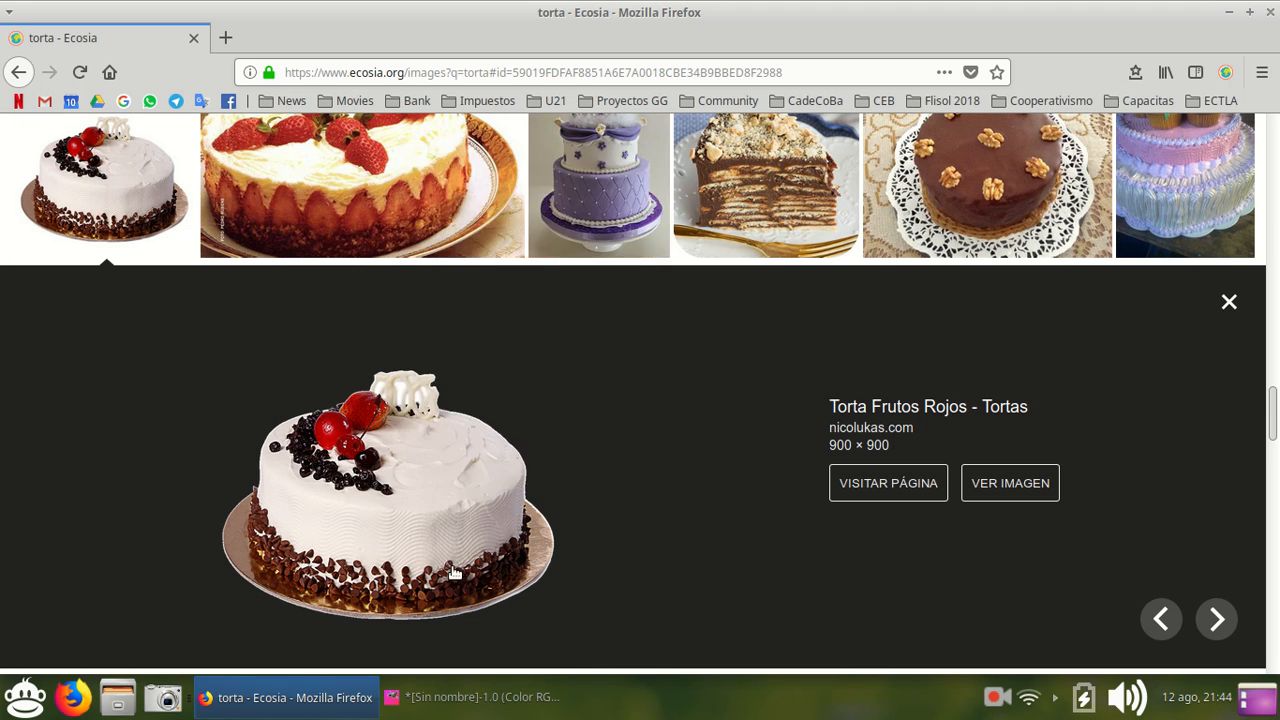
- Switch to GIMP, paste the copied cake as a new layer and show the layer list
click(454, 698)
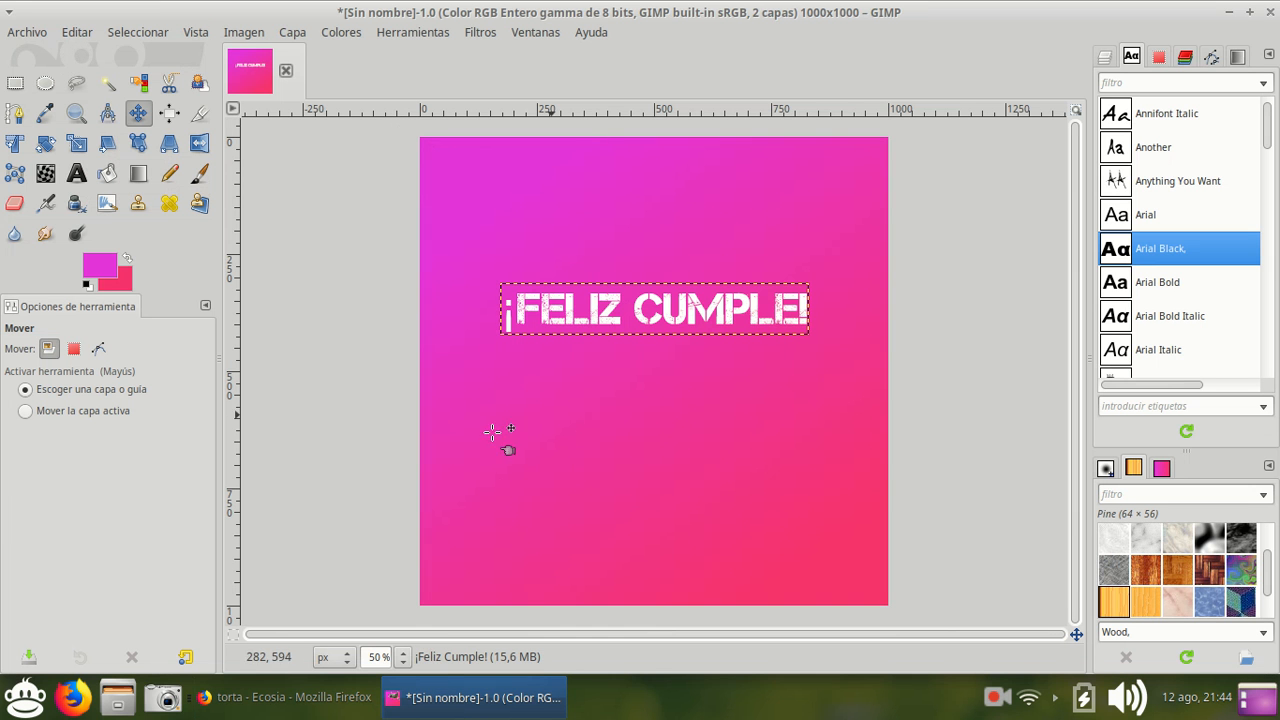
click(75, 33)
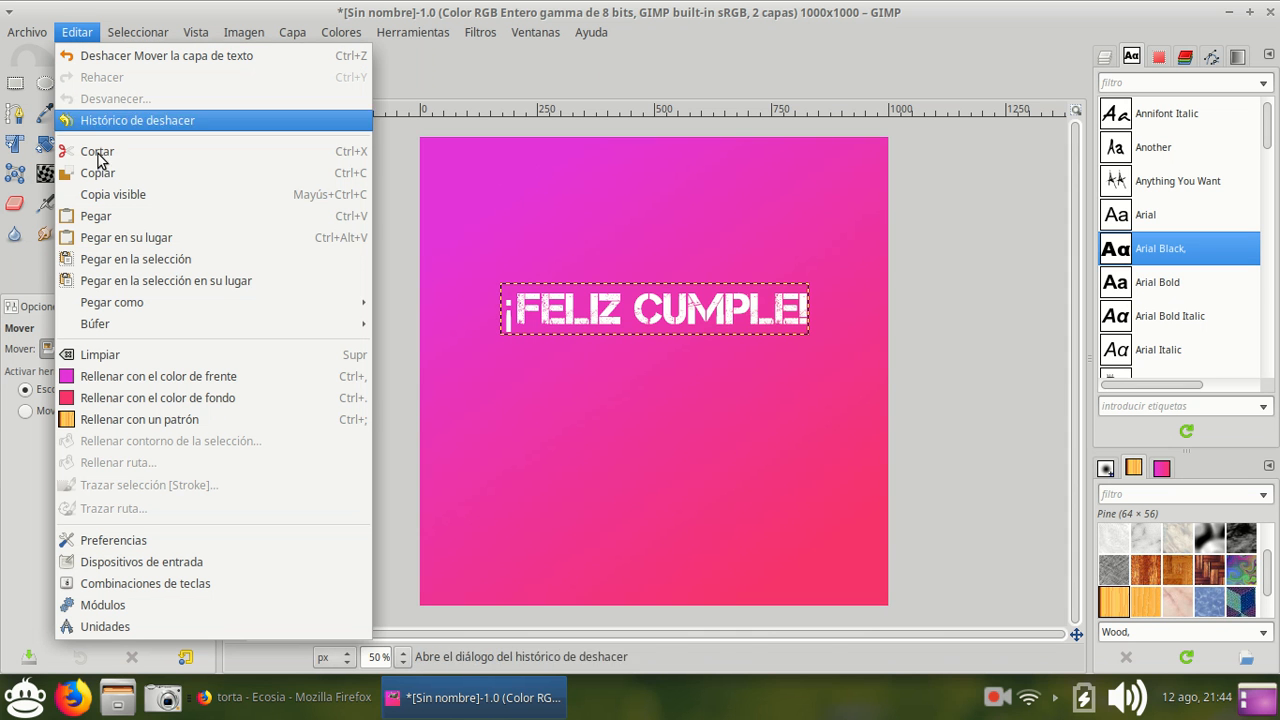
mouse_move(127, 305)
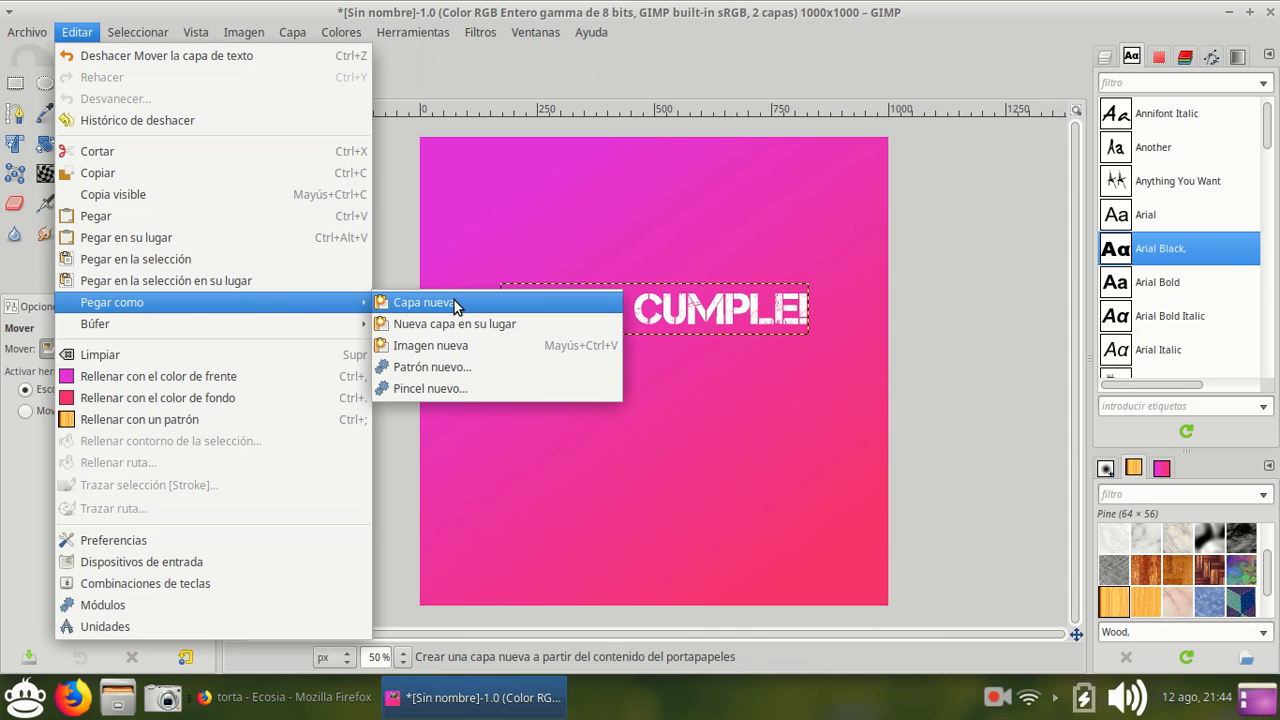
click(405, 302)
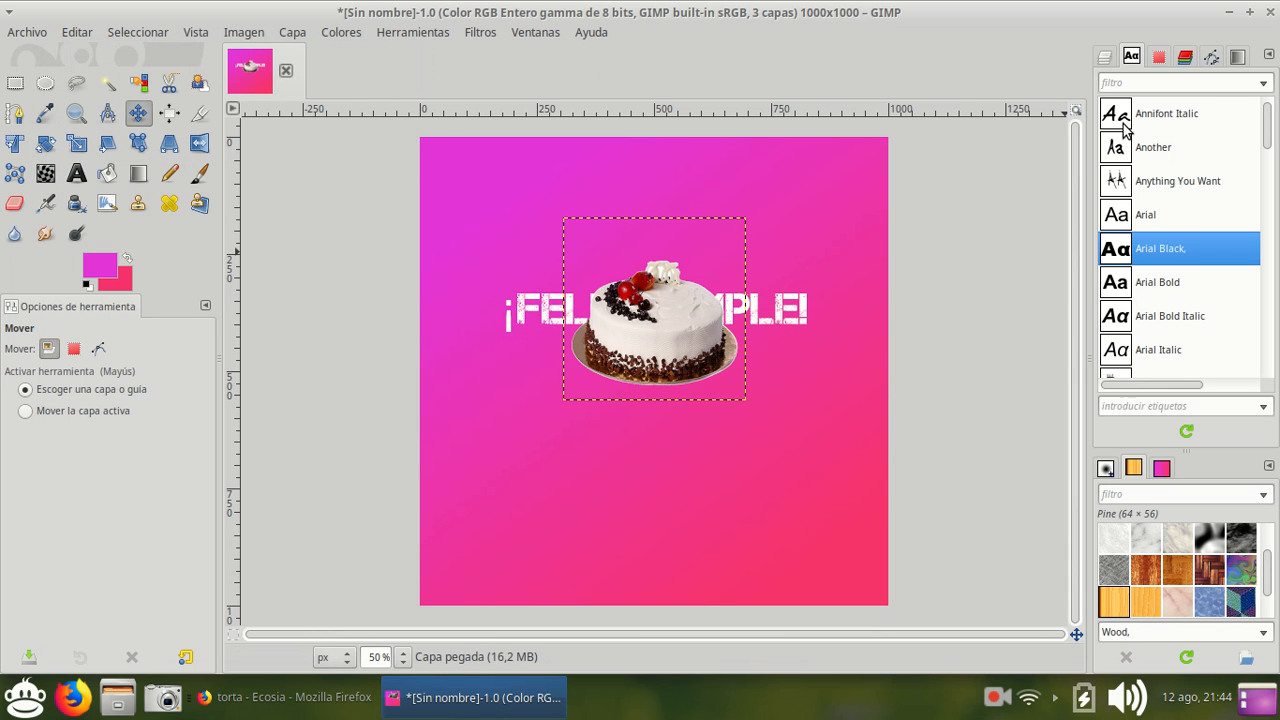
click(1105, 58)
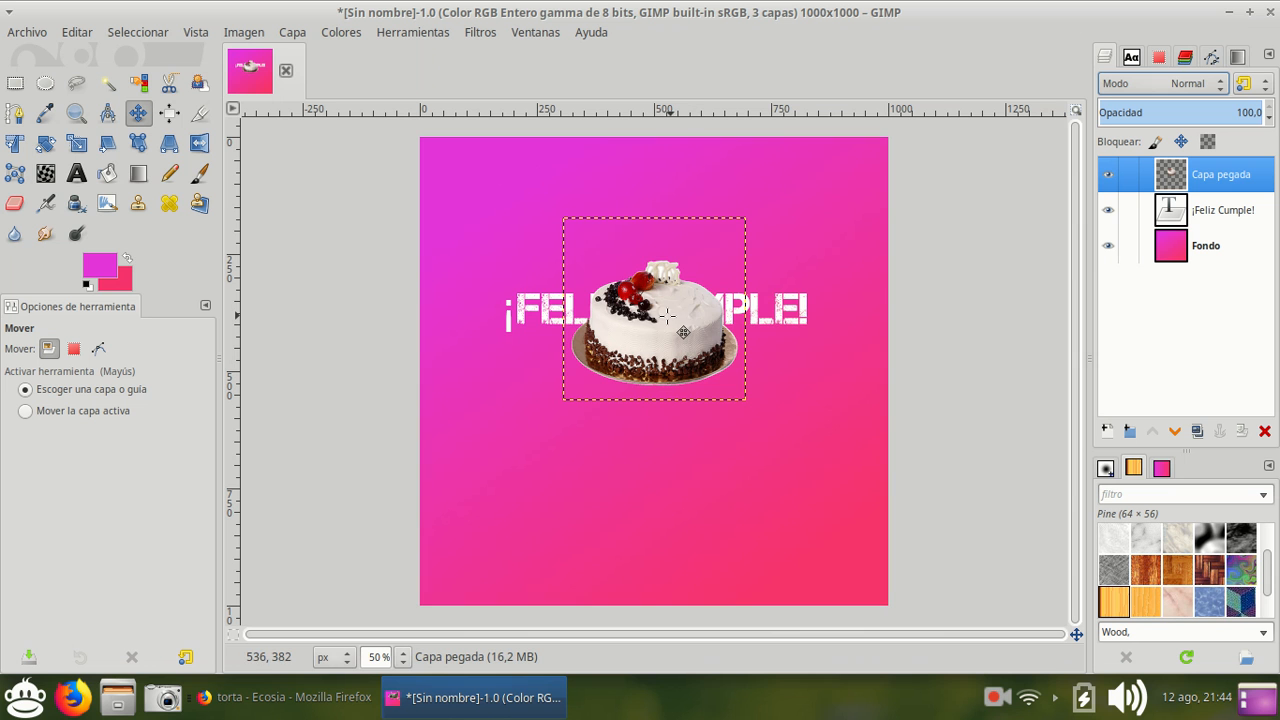
- Move the cake layer down off the text, and center it vertically and horizontally on the image with the Align tool
drag(665, 315, 671, 439)
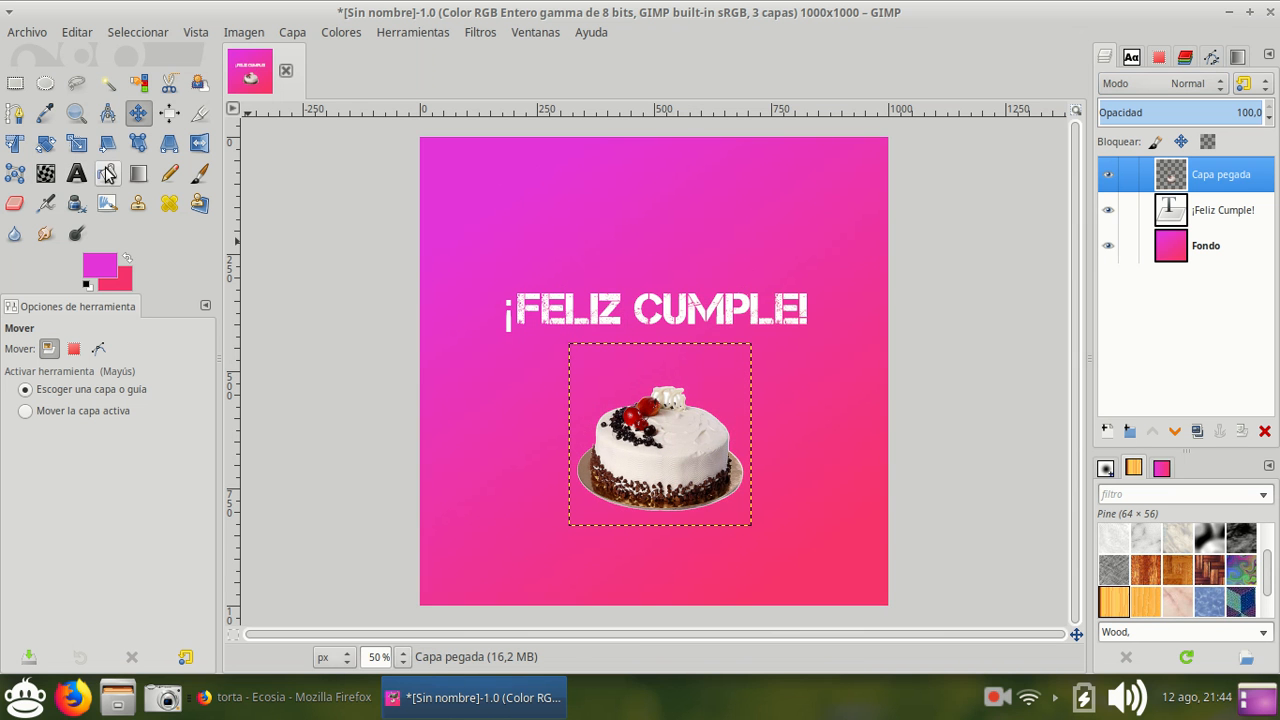
click(170, 113)
click(686, 430)
click(60, 424)
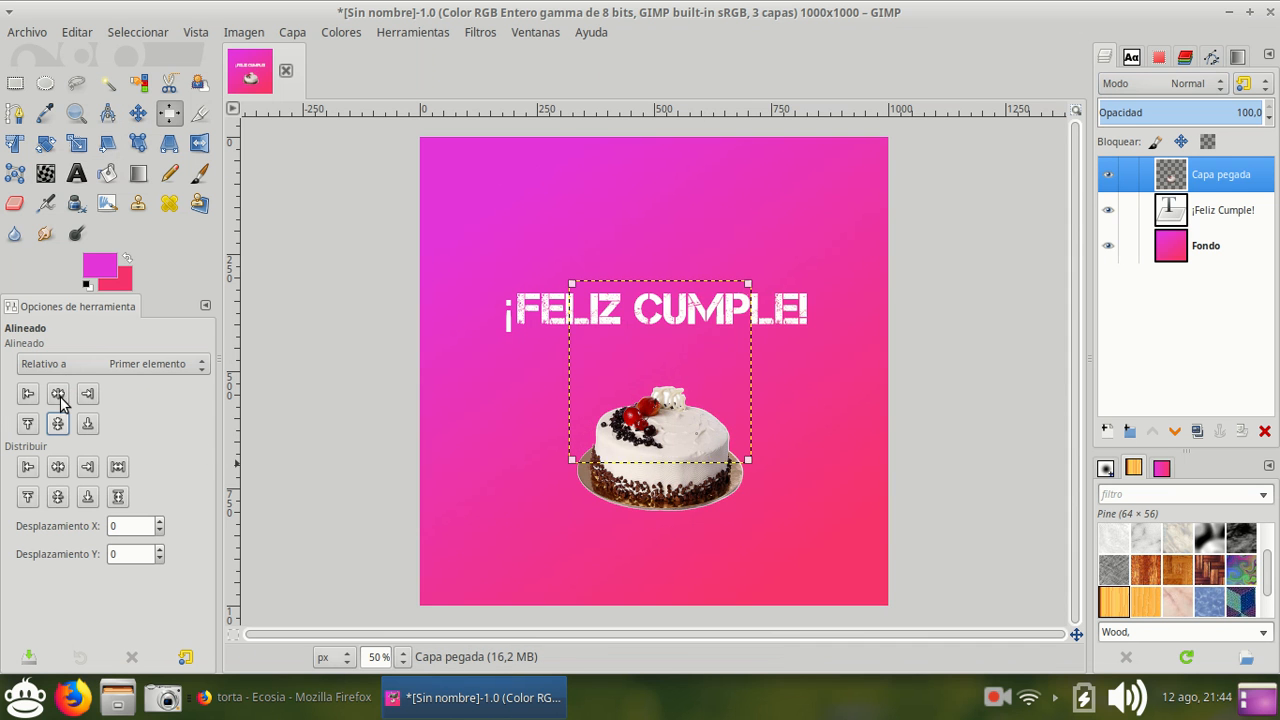
click(64, 392)
- Nudge the cake layer straight down with the Move tool until the cake clears the "¡Feliz Cumple!" text
click(137, 112)
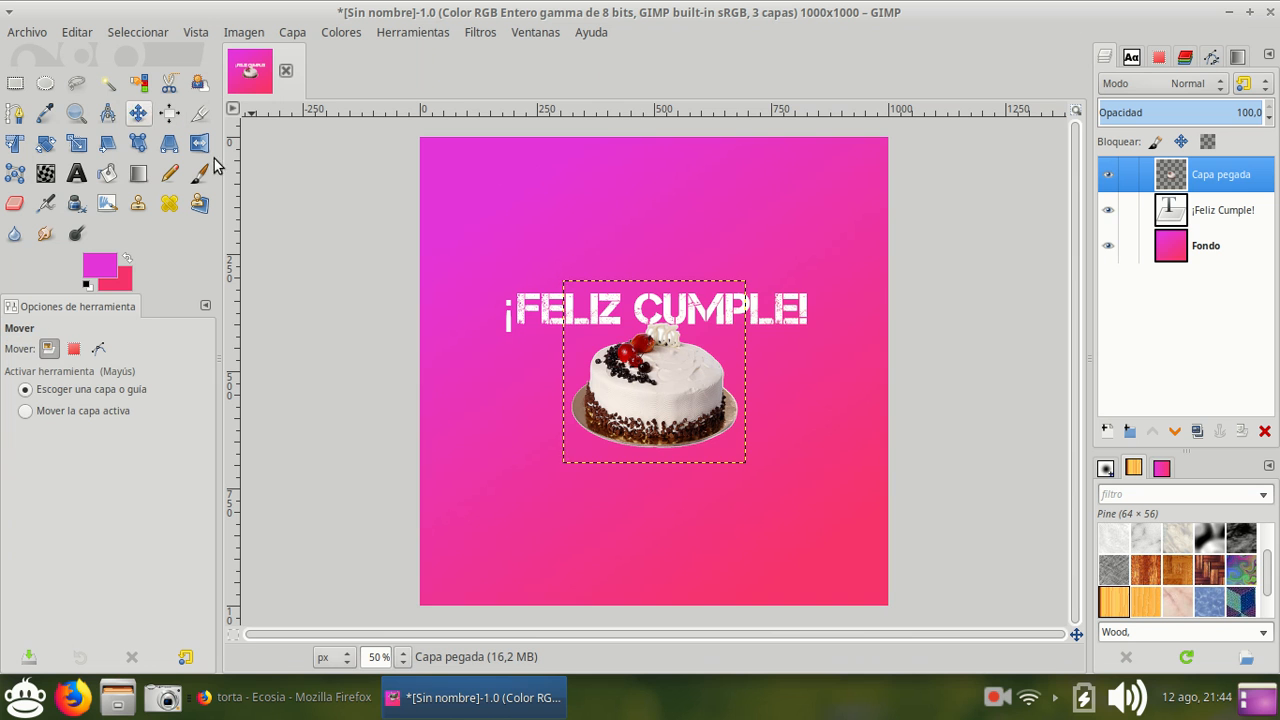
key(Down)
key(Down)
key(Down)
key(Down)
key(Down)
key(Down)
key(Down)
key(Down)
key(Down)
key(Down)
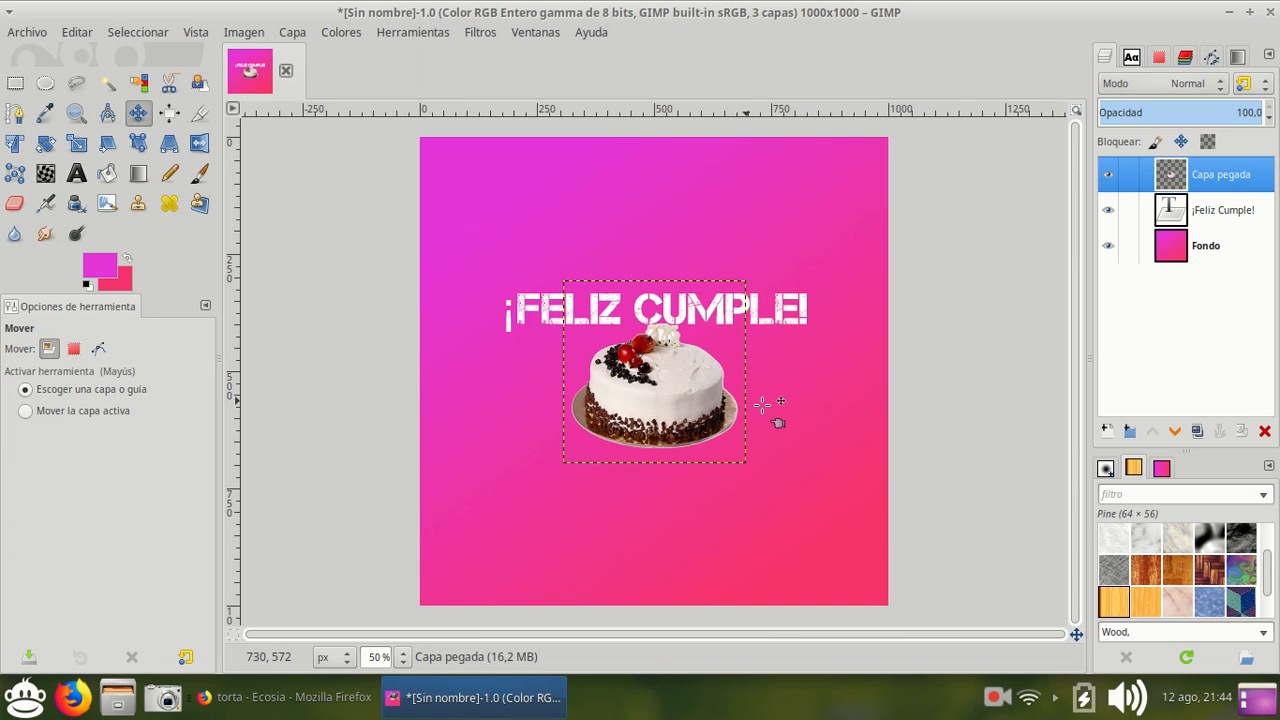
key(Down)
key(Down)
key(Down)
key(Down)
key(Down)
key(Down)
key(Down)
key(Down)
key(Down)
key(Down)
key(Down)
key(Down)
key(Down)
key(Down)
key(Down)
key(Down)
key(Down)
key(Down)
key(Down)
key(Down)
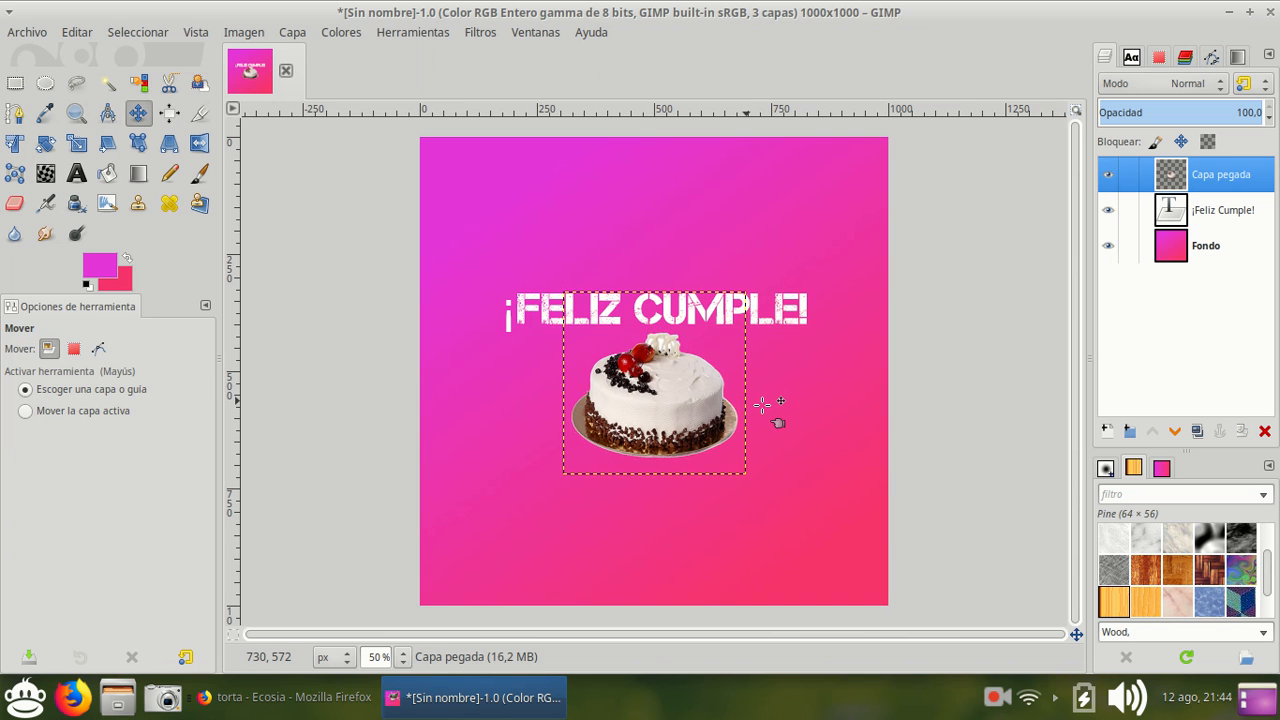
key(Down)
key(Down)
key(Down)
key(Down)
key(Down)
key(Down)
key(Down)
key(Down)
key(Down)
key(Down)
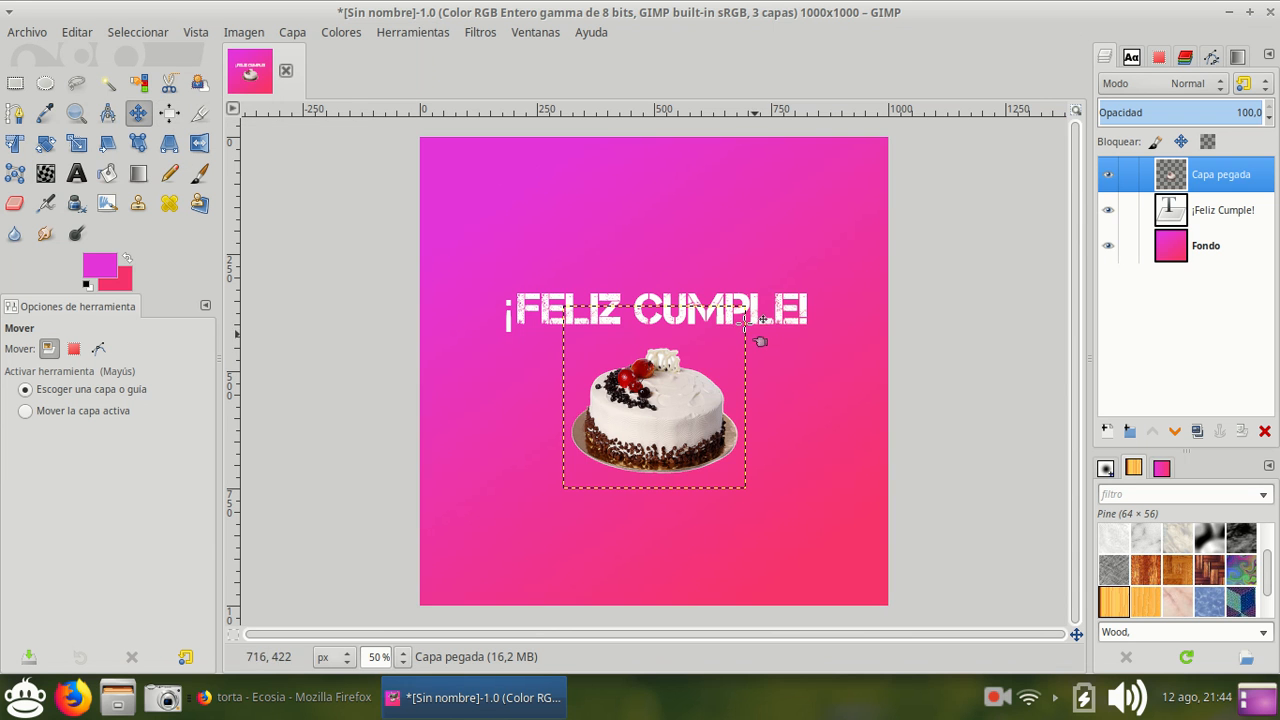
- Scale the cake layer proportionally to 578 × 578 px and move it left so the cake sits roughly centered under the text
click(77, 145)
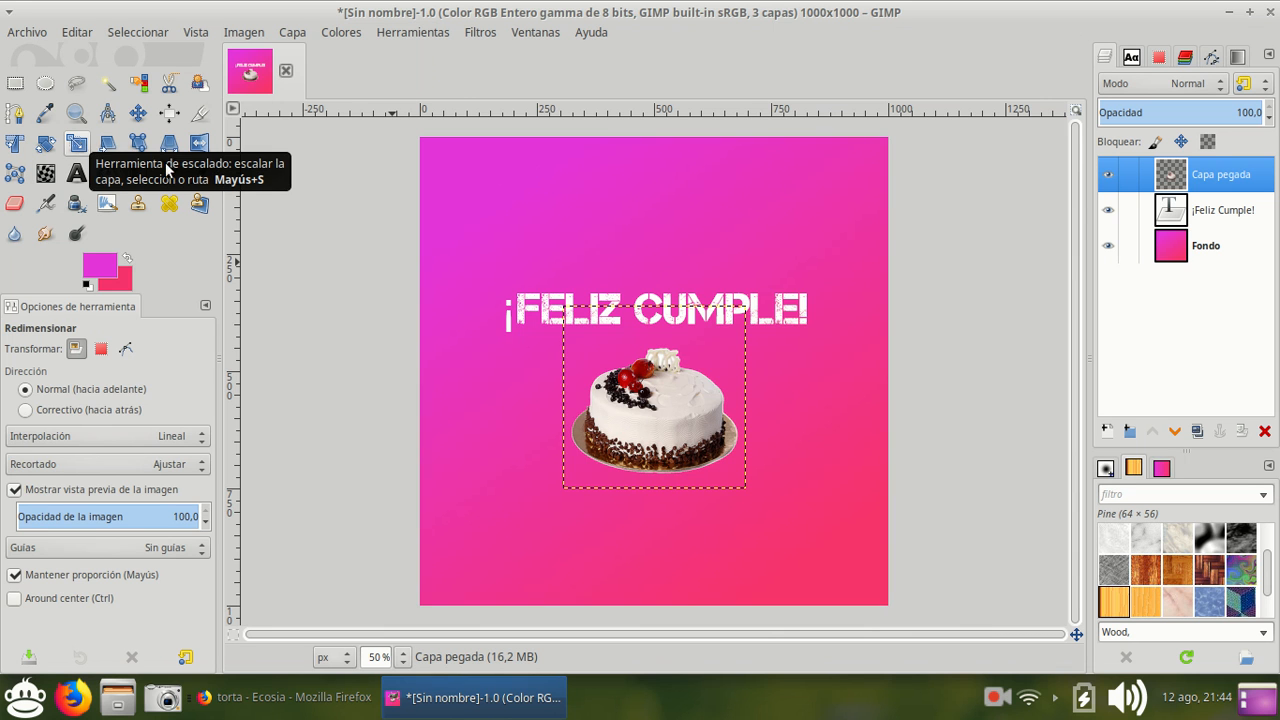
click(676, 413)
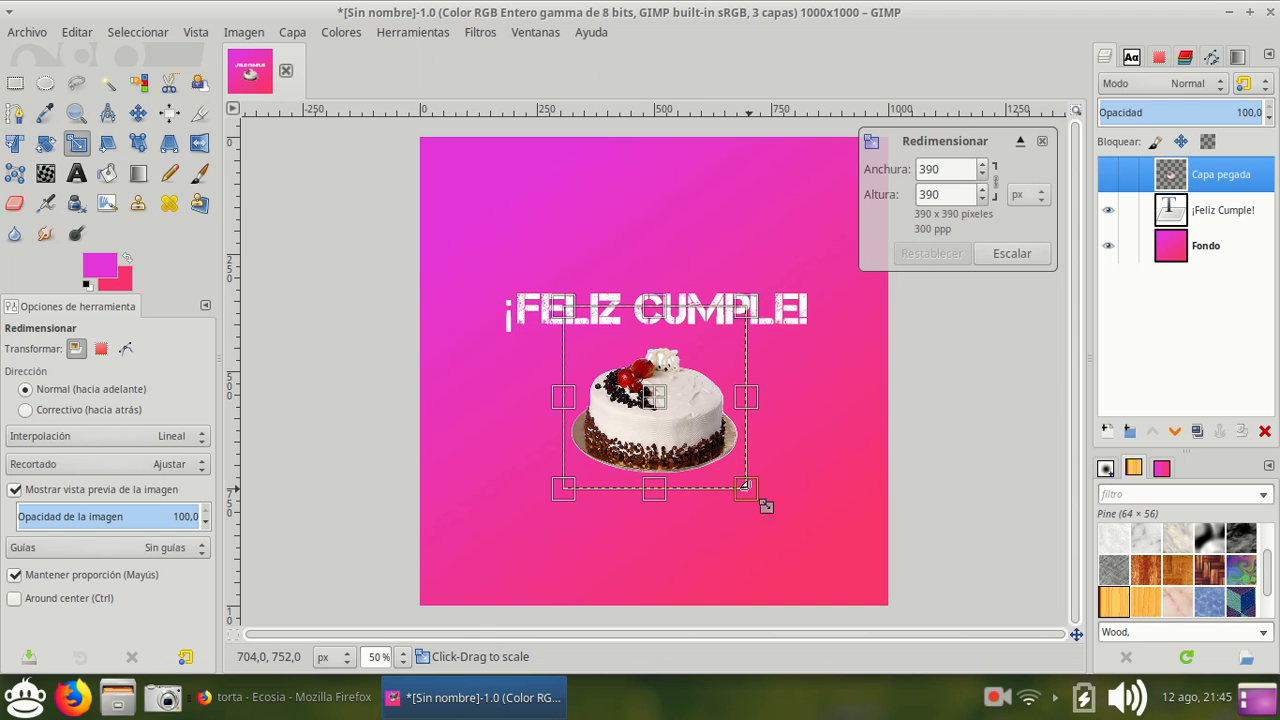
drag(745, 485, 840, 575)
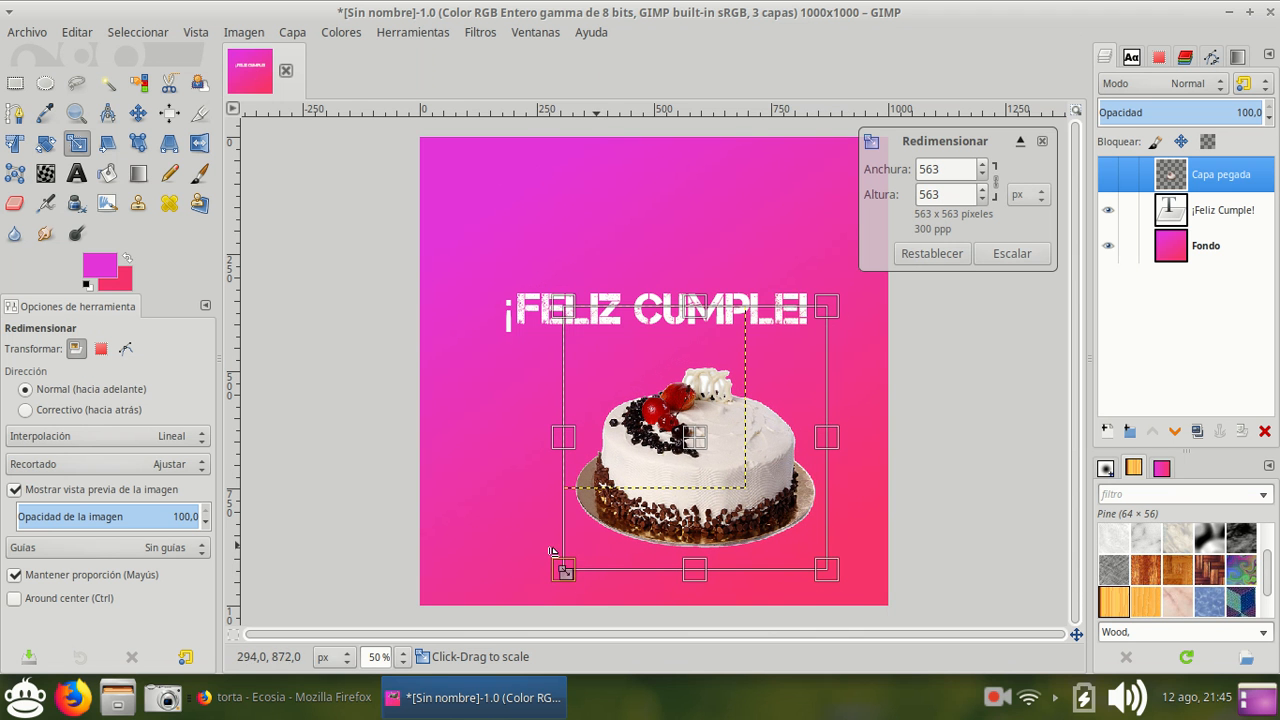
drag(563, 564, 516, 596)
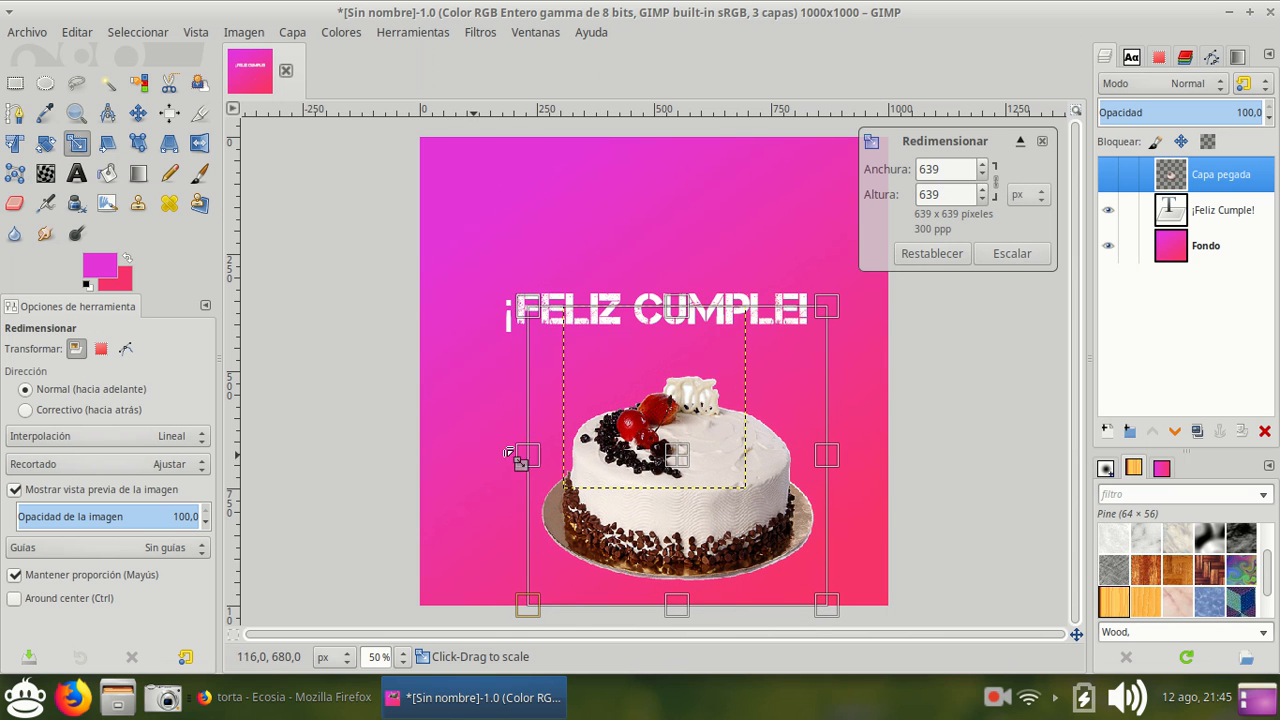
drag(537, 603, 589, 560)
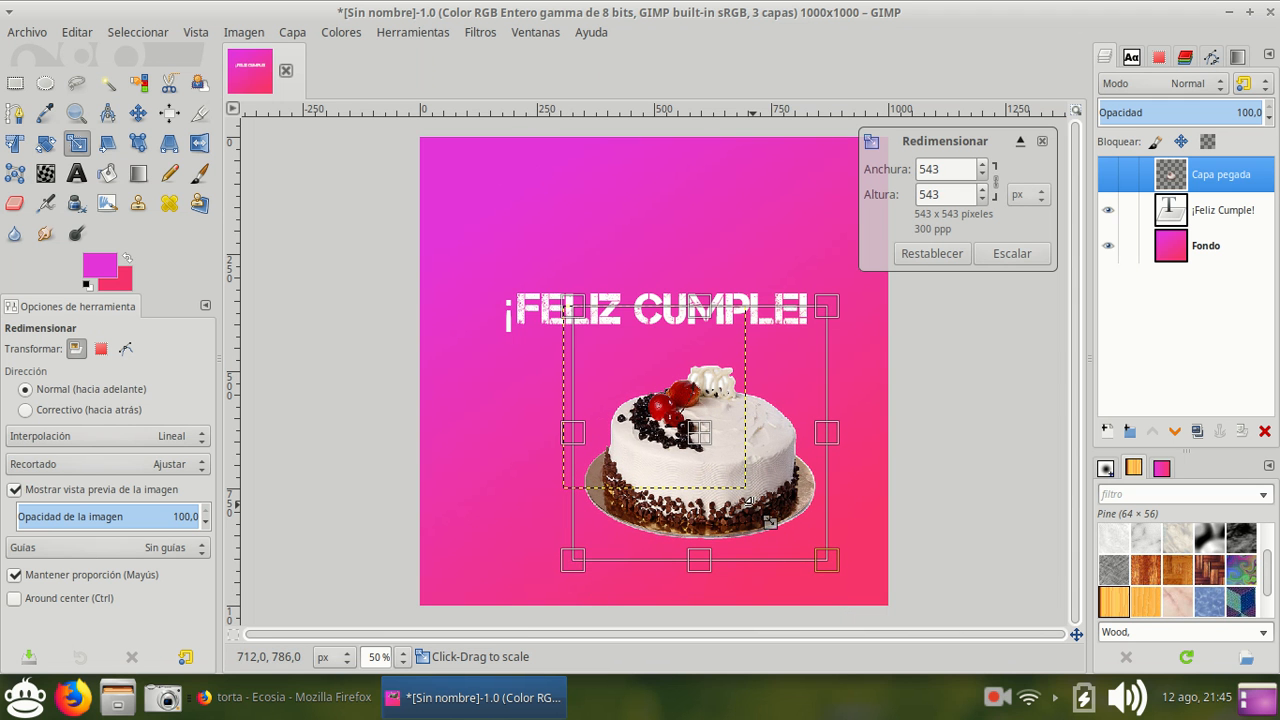
drag(768, 503, 810, 558)
mouse_move(722, 598)
mouse_down()
mouse_move(723, 609)
mouse_move(722, 593)
mouse_up()
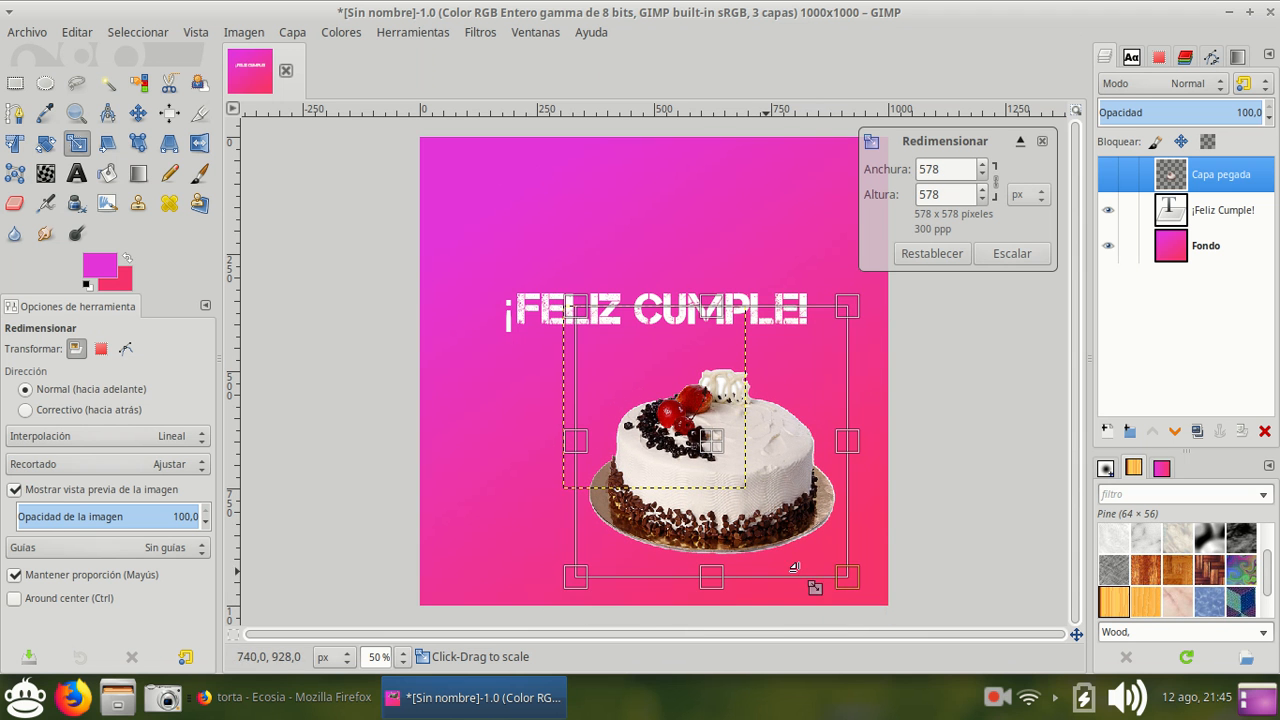
click(1013, 254)
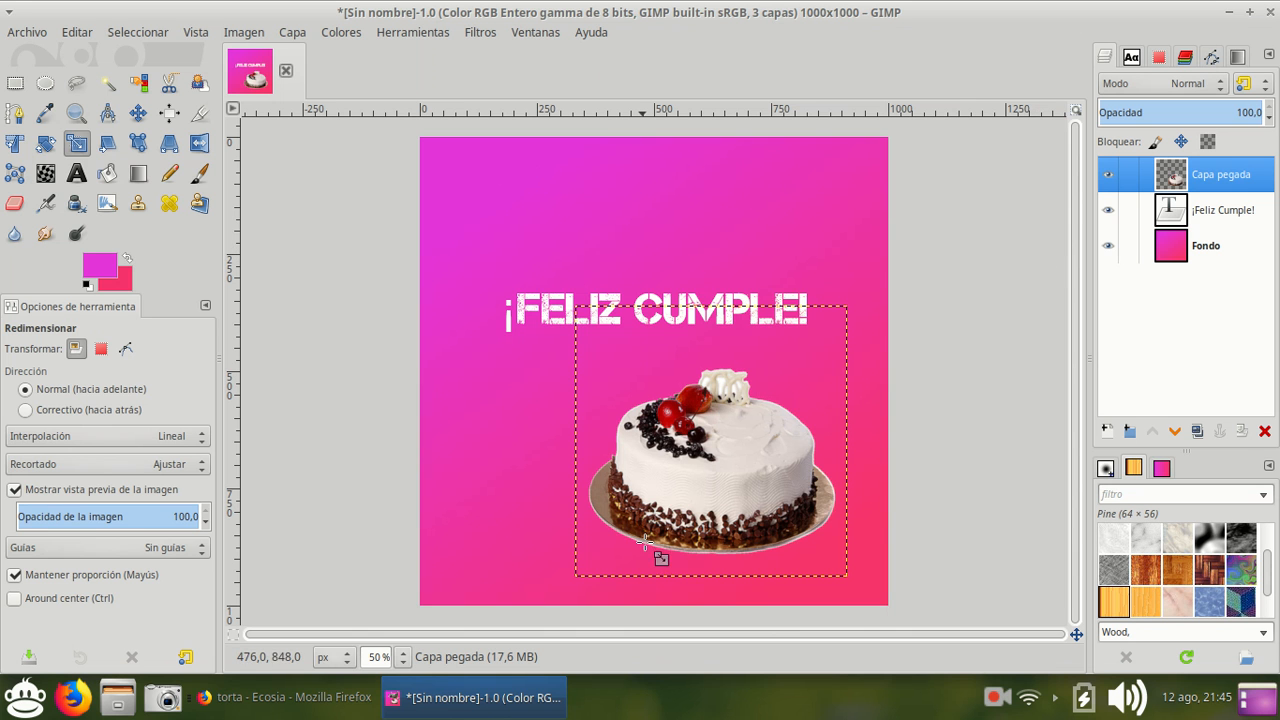
click(138, 113)
drag(700, 481, 634, 476)
- Try scaling the cake layer to 950 × 689 px with its proportions unlocked, and reset the scaling
click(78, 146)
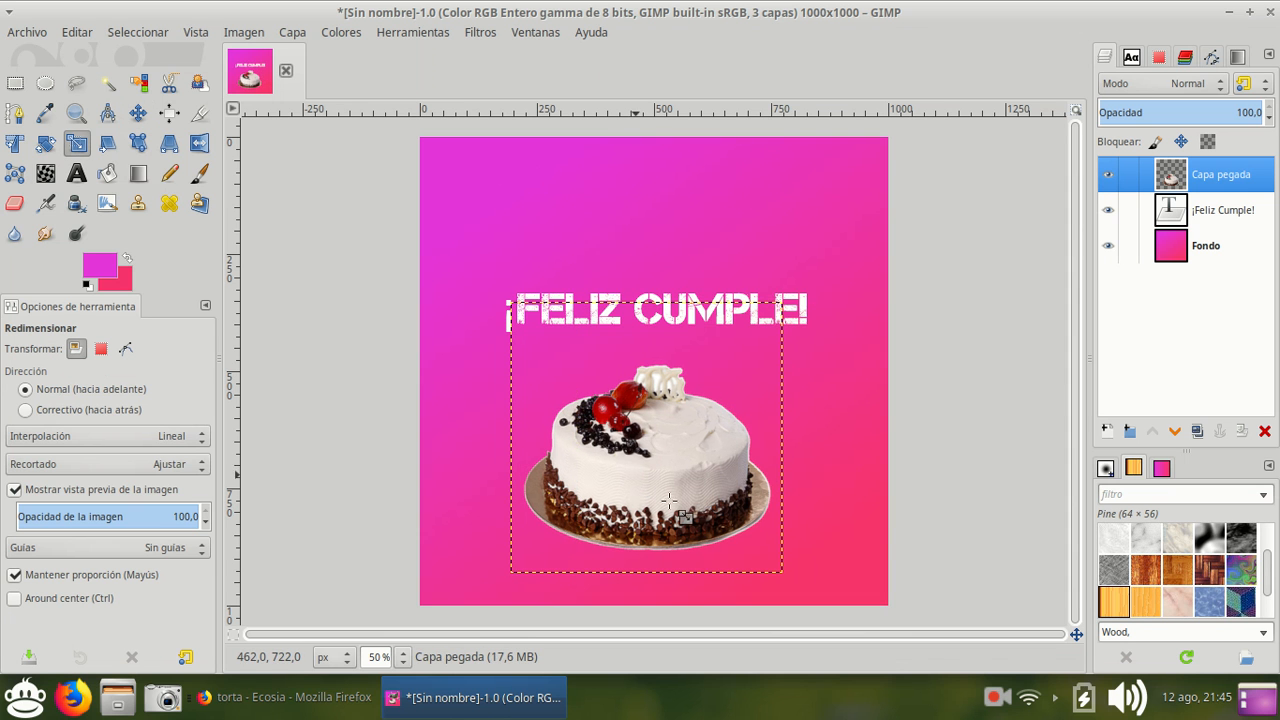
click(651, 443)
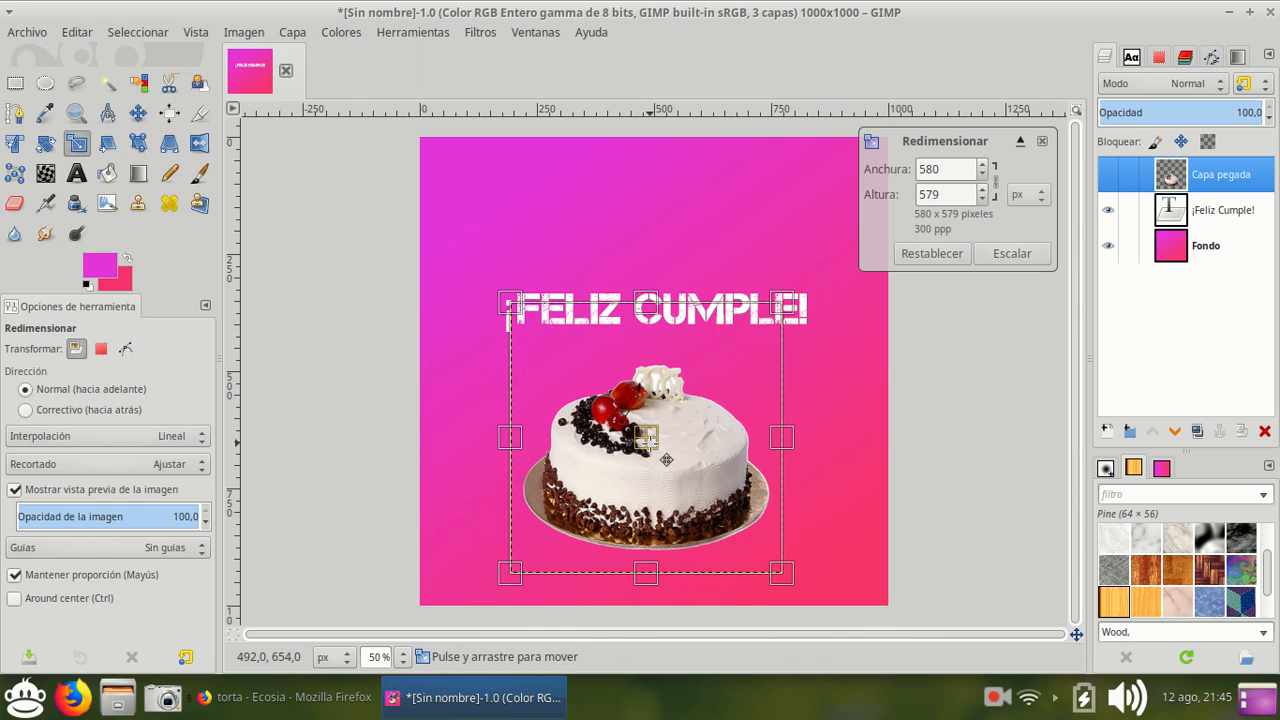
click(992, 176)
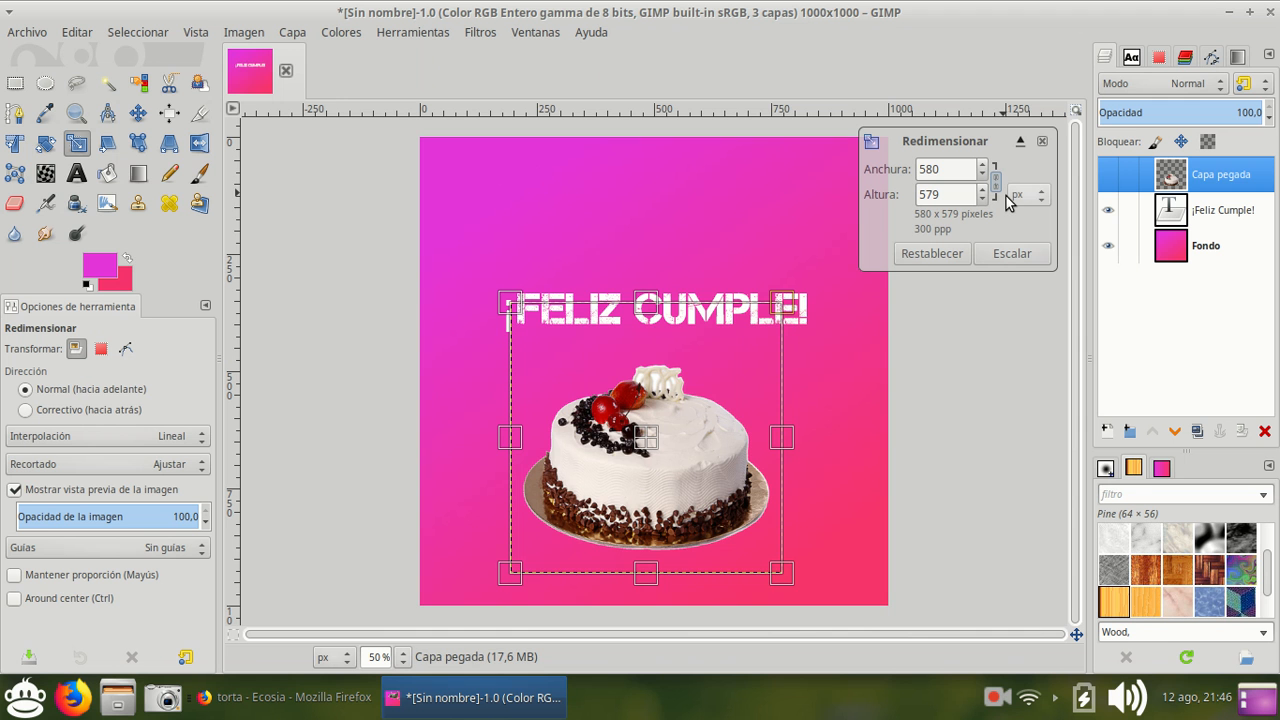
drag(782, 570, 955, 619)
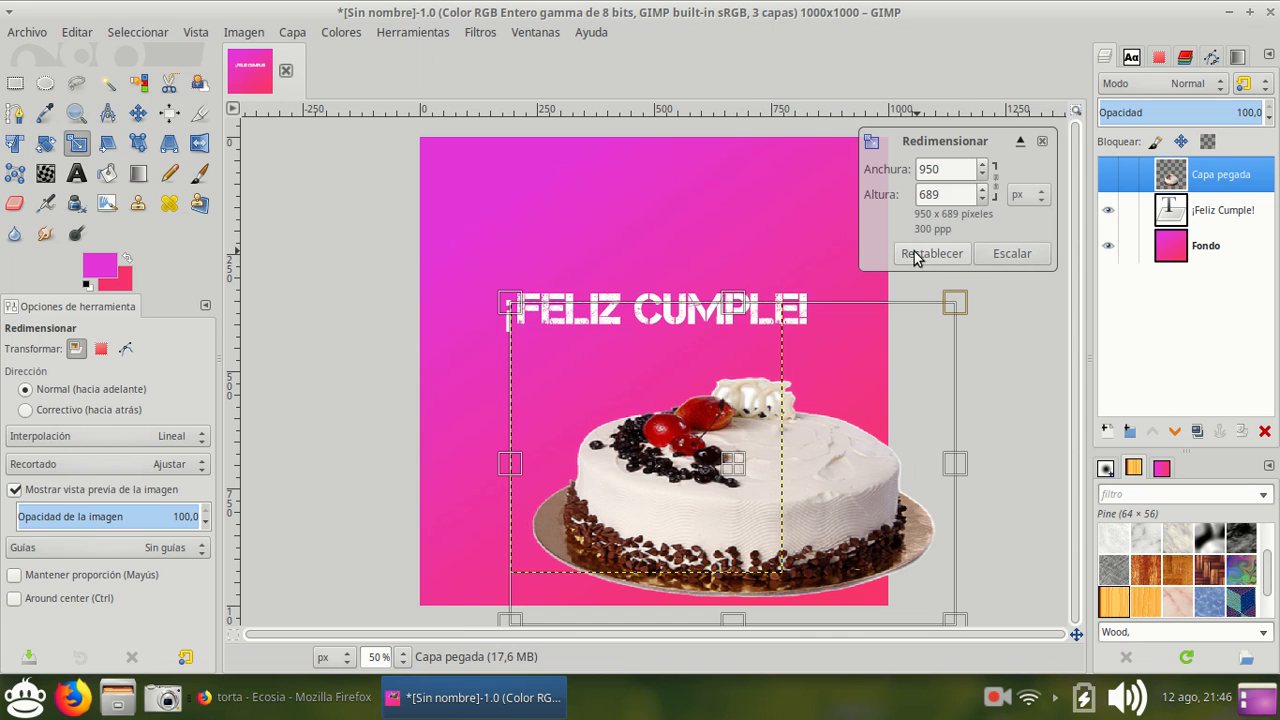
click(952, 254)
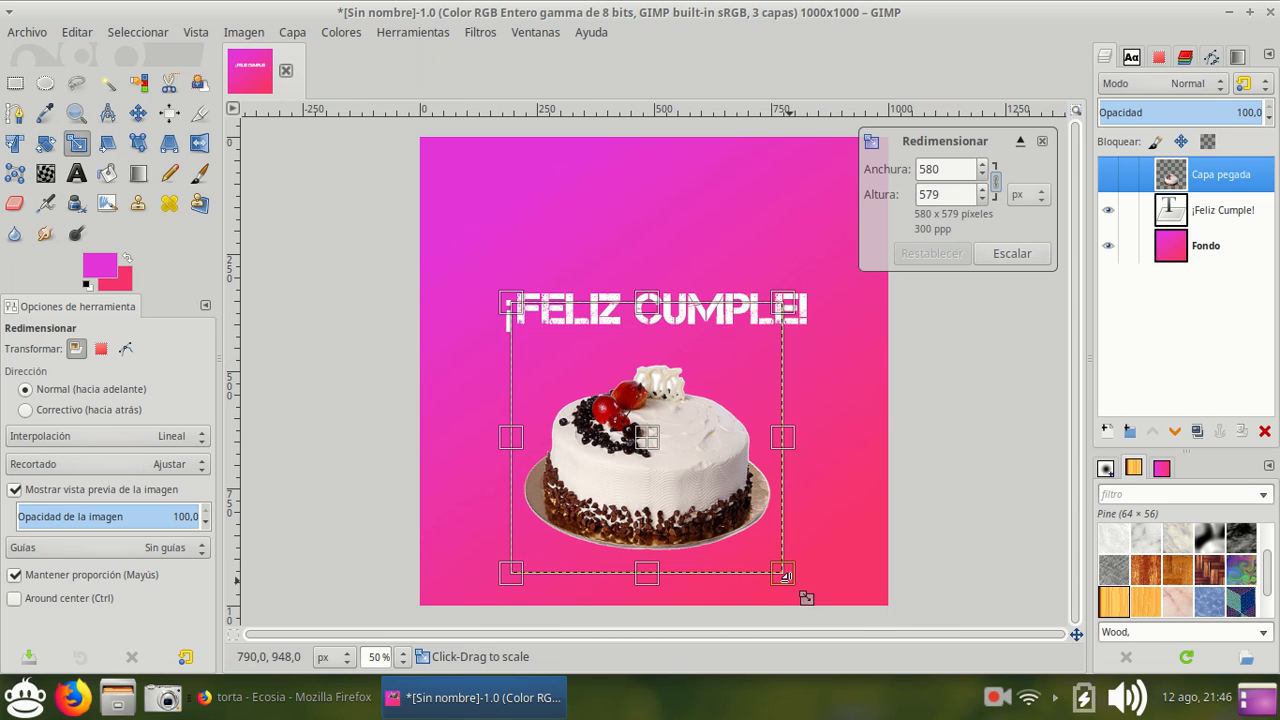
- Scale the cake layer proportionally to 866 × 865 px and move it up so the cake sits directly below the text
drag(759, 490, 985, 431)
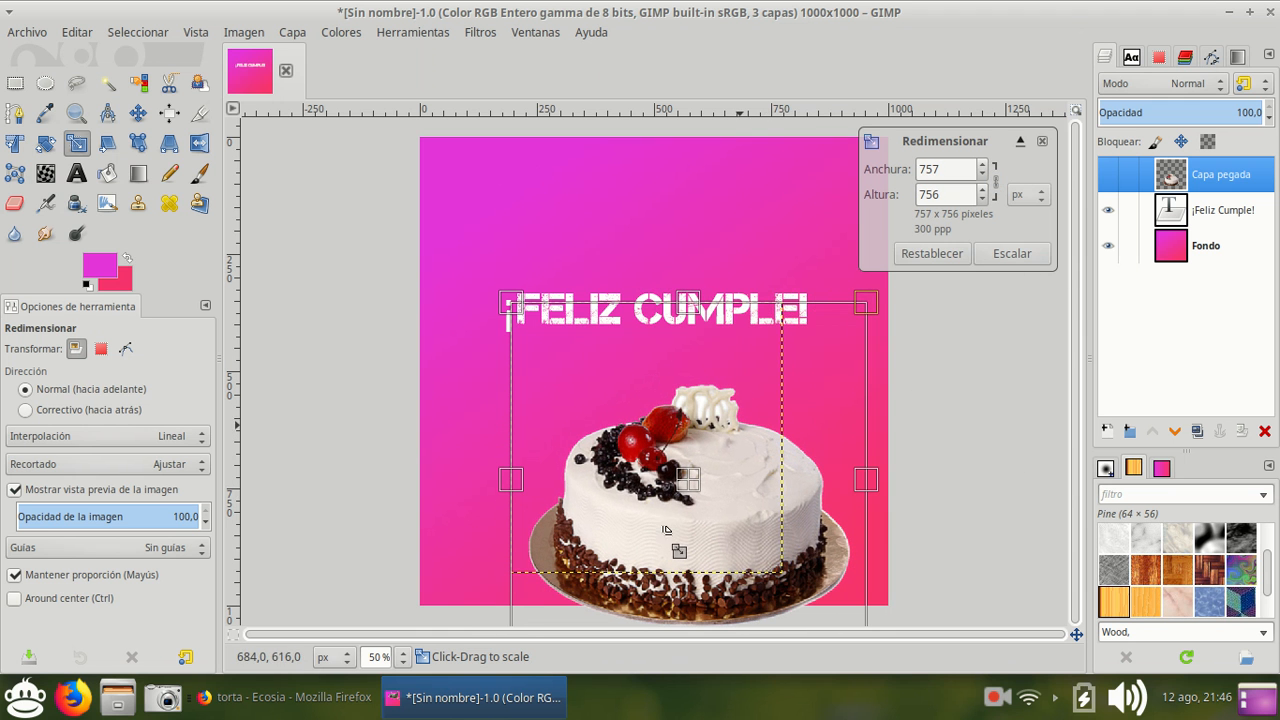
drag(528, 537, 476, 590)
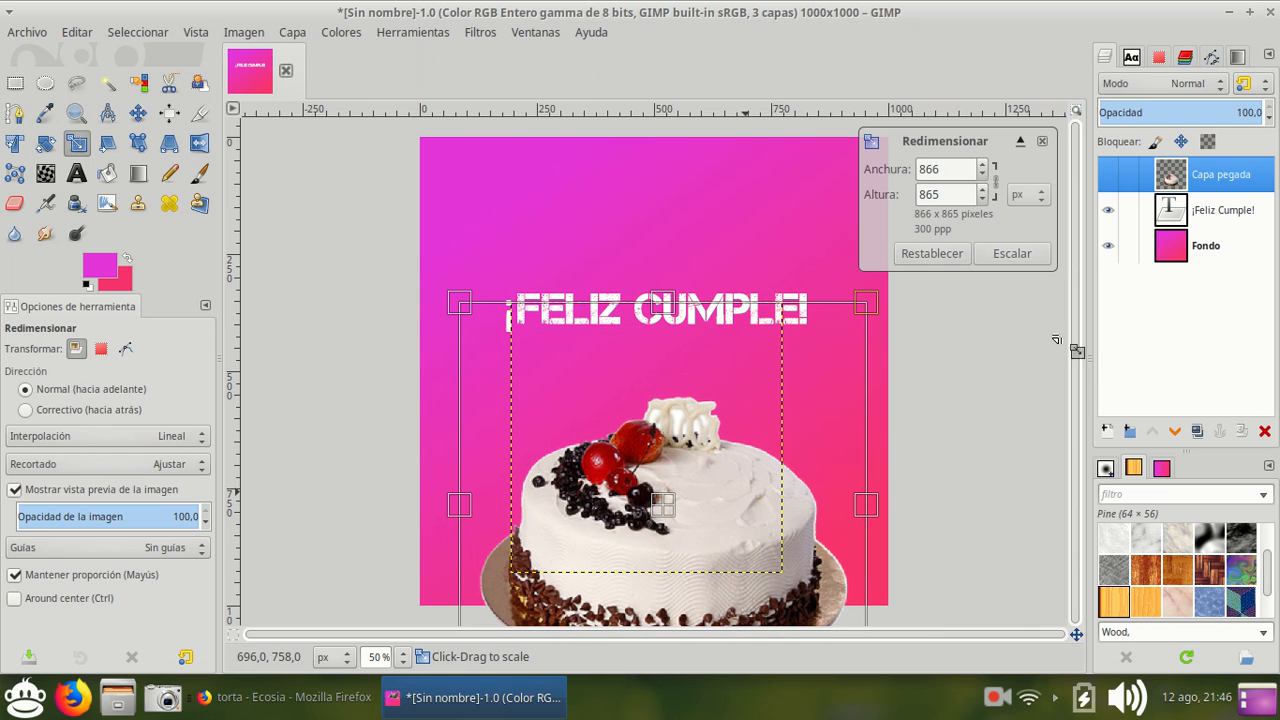
click(1005, 258)
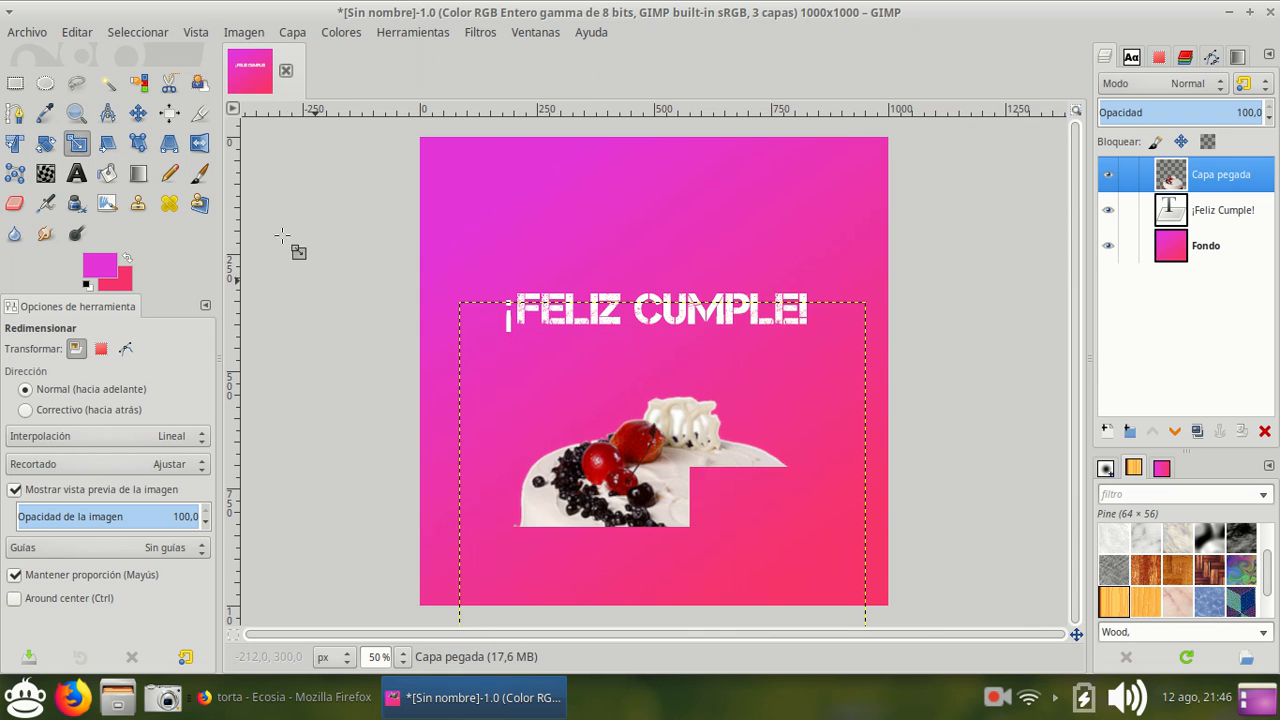
click(138, 112)
drag(708, 520, 680, 452)
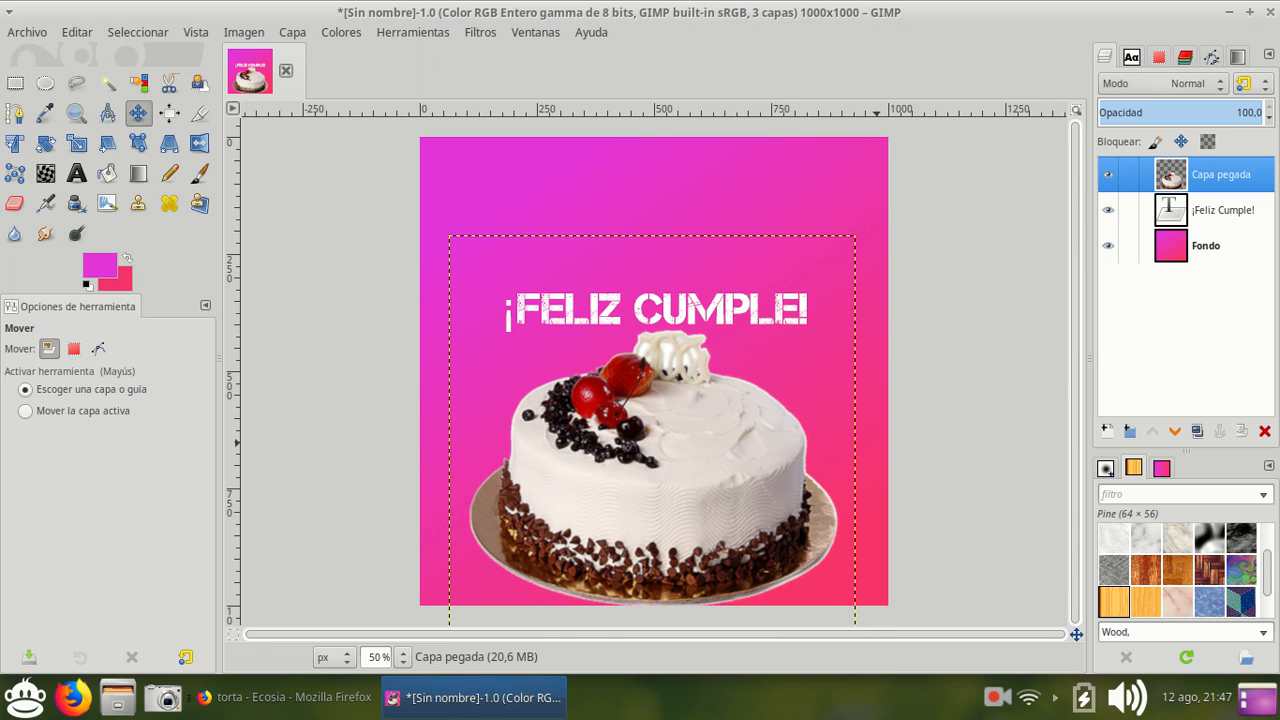
click(1230, 208)
click(1228, 243)
click(1226, 211)
click(1225, 174)
- Save the project as Torta.xcf in the Escritorio folder
click(22, 36)
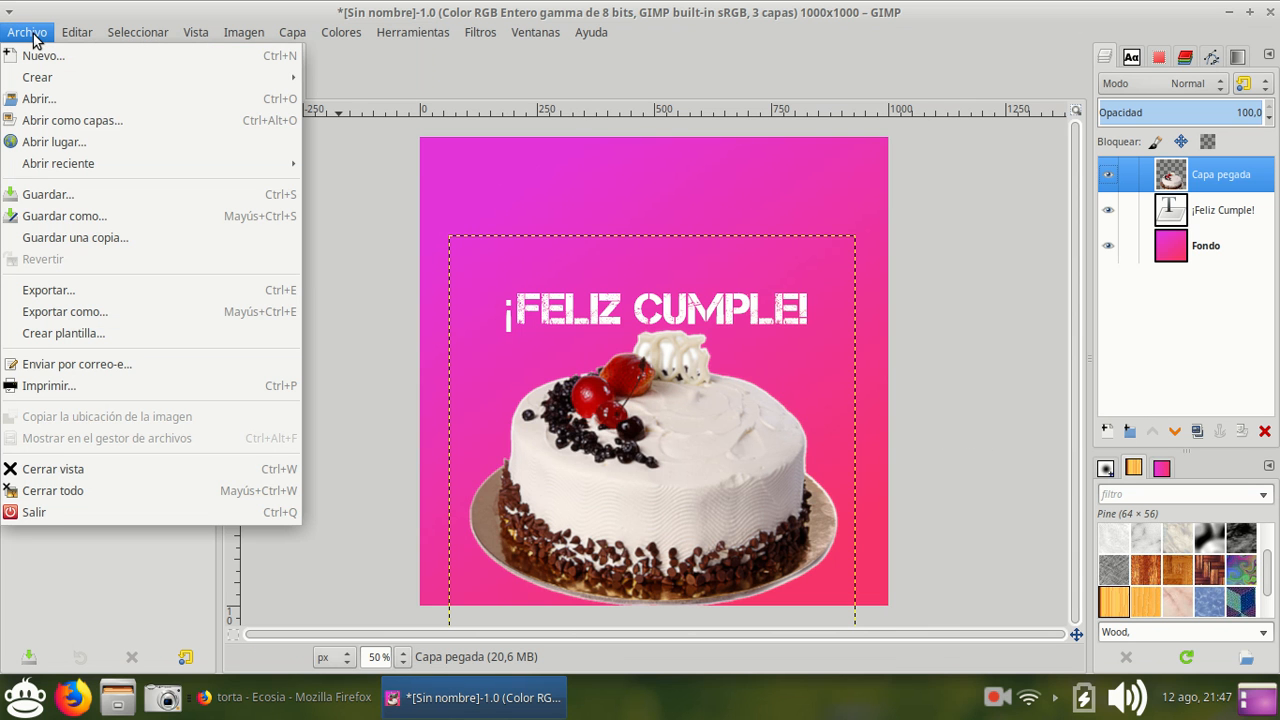
click(50, 195)
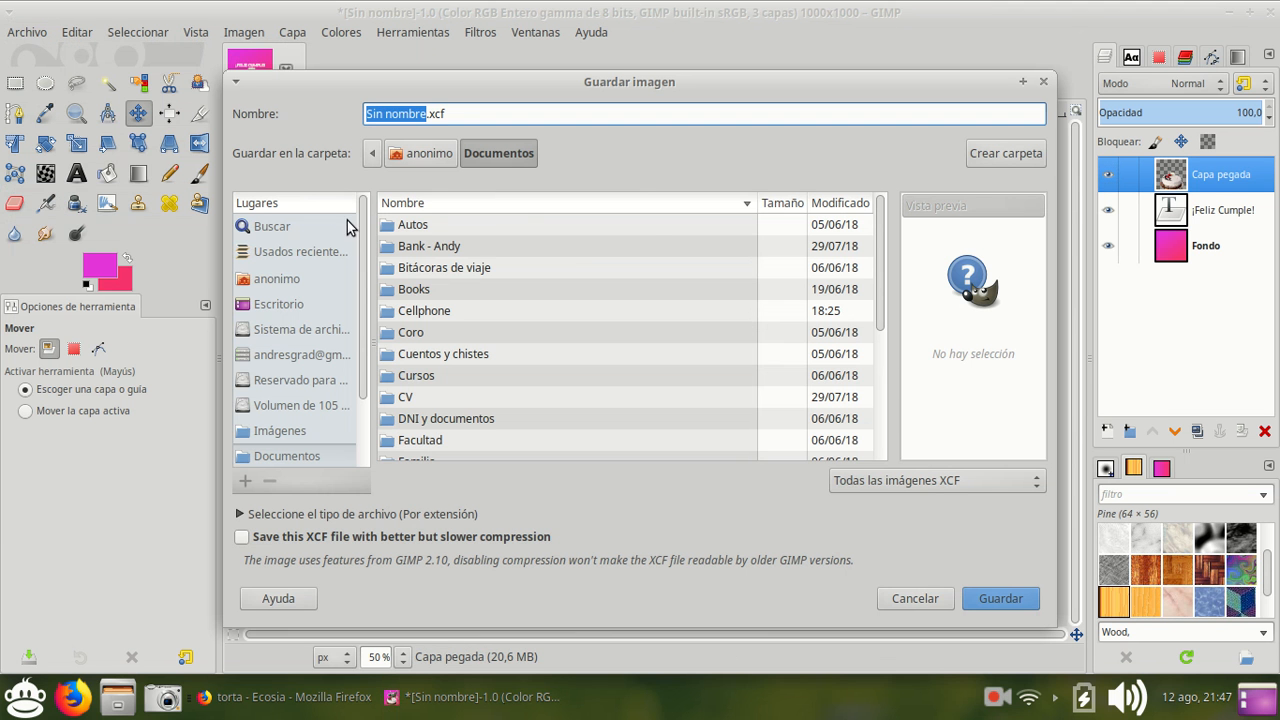
click(279, 303)
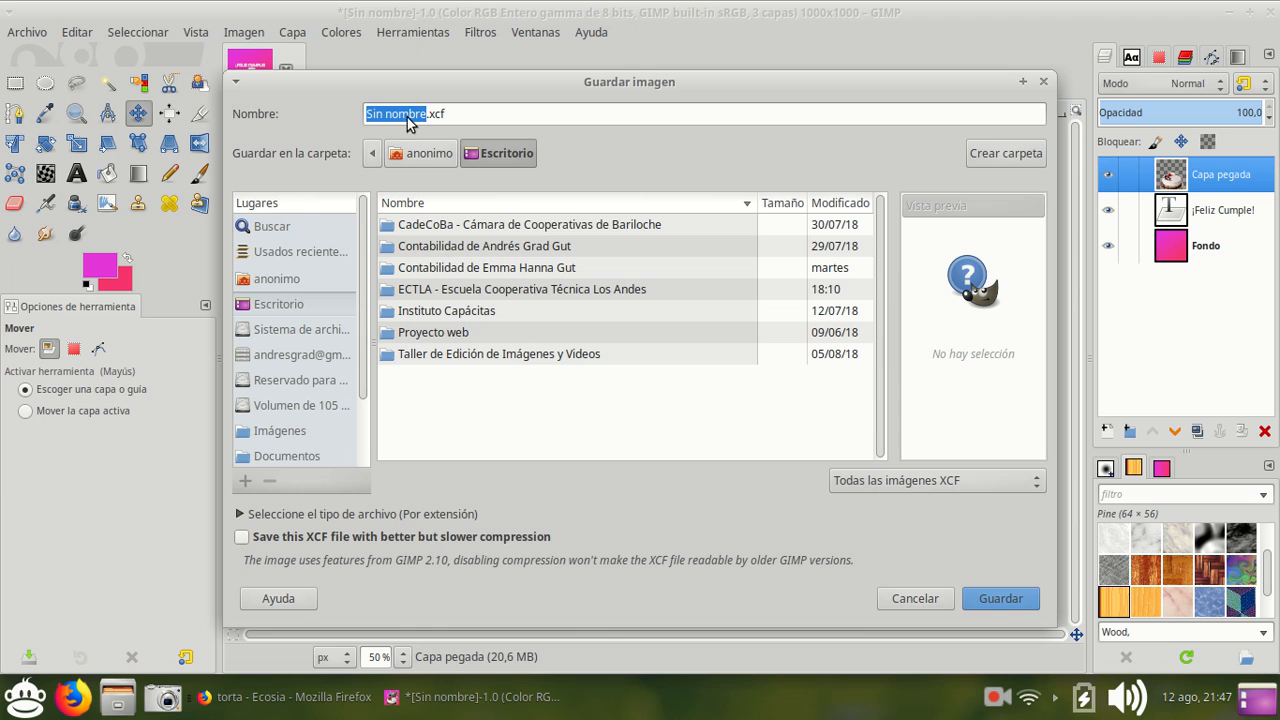
drag(429, 114, 130, 75)
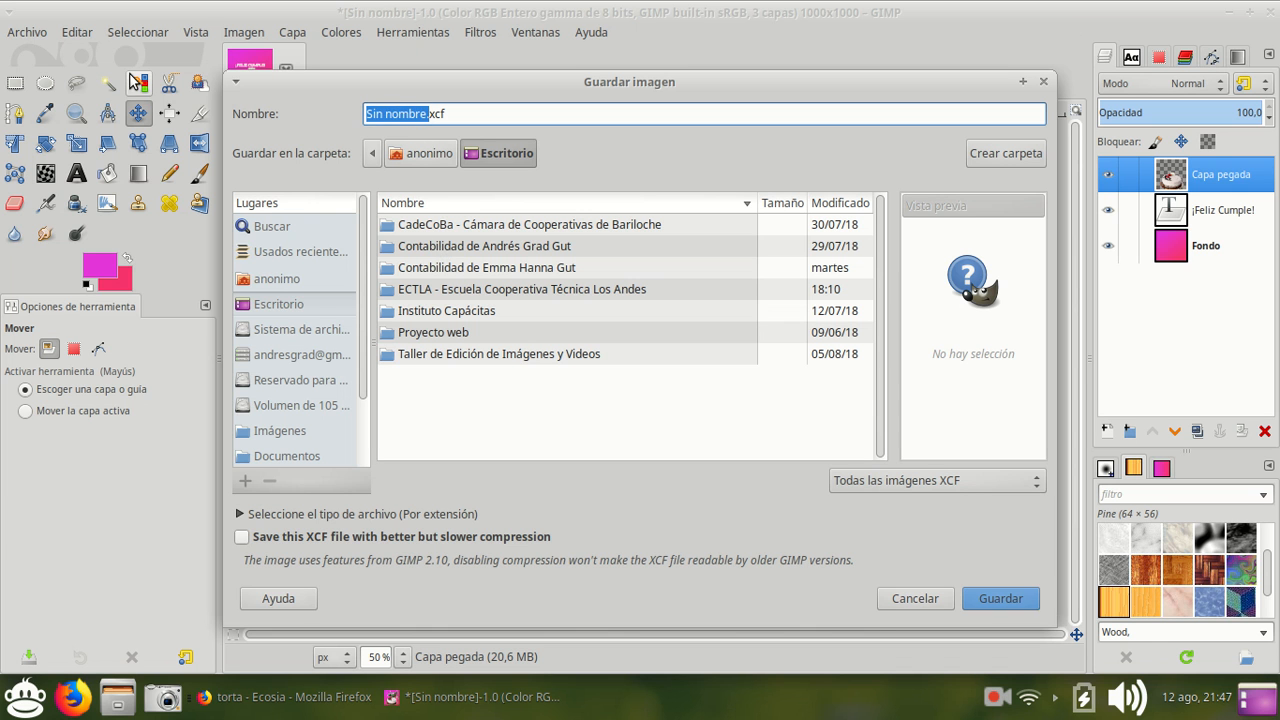
key(Left)
key(shift+Right)
key(shift+Right)
key(shift+Right)
key(shift+Right)
key(shift+Right)
key(shift+Right)
text(Tom)
key(BackSpace)
text(rta)
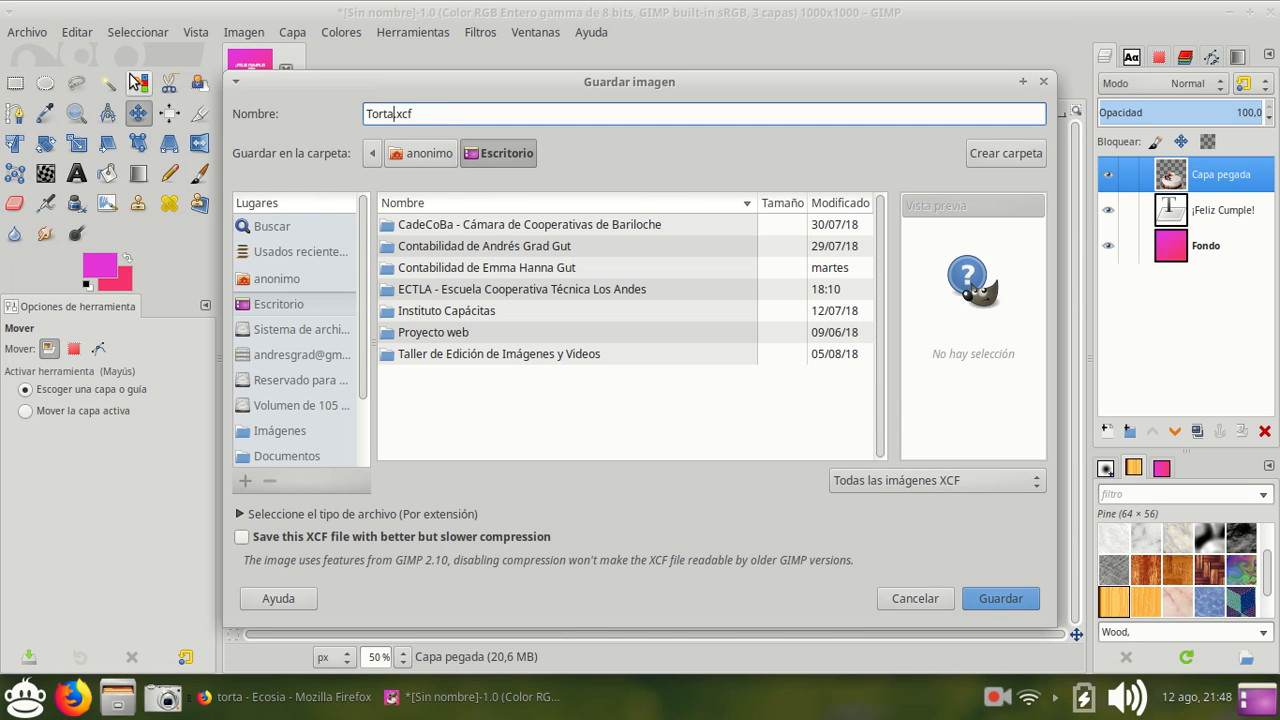
click(413, 113)
click(319, 303)
click(1002, 598)
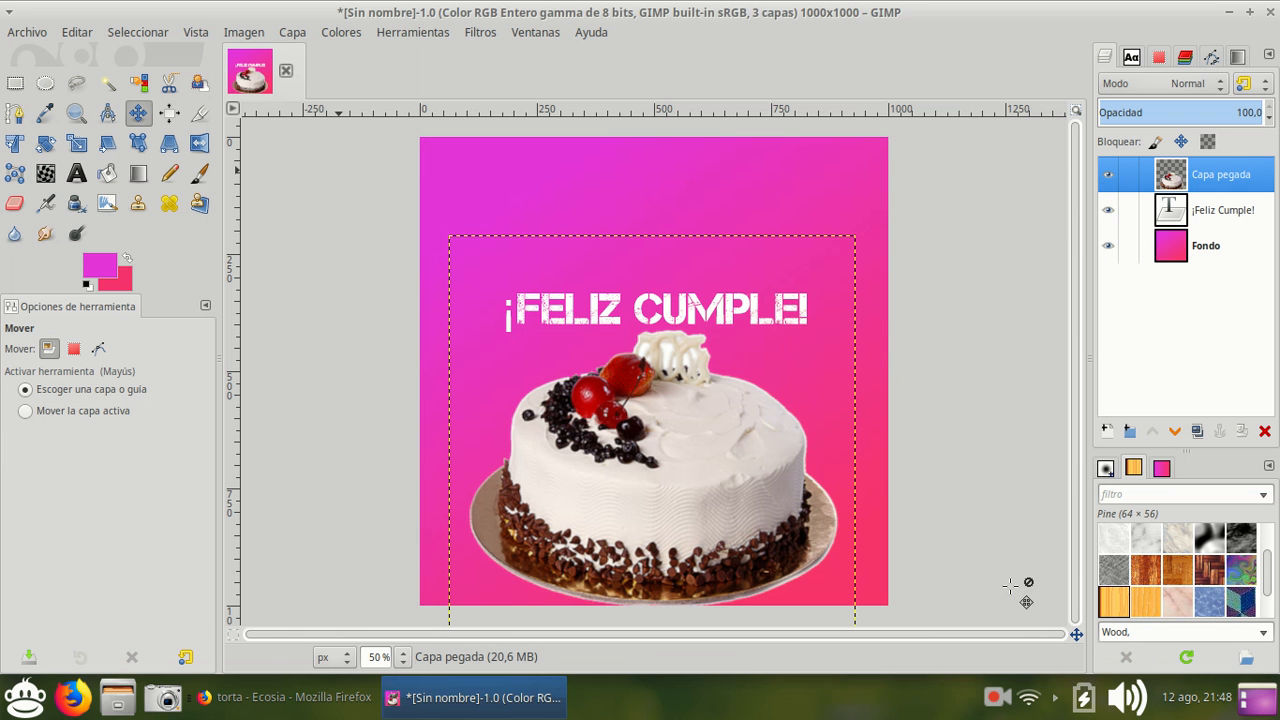
- Close GIMP and Firefox, and reopen the saved Torta.xcf project from the desktop
click(1272, 9)
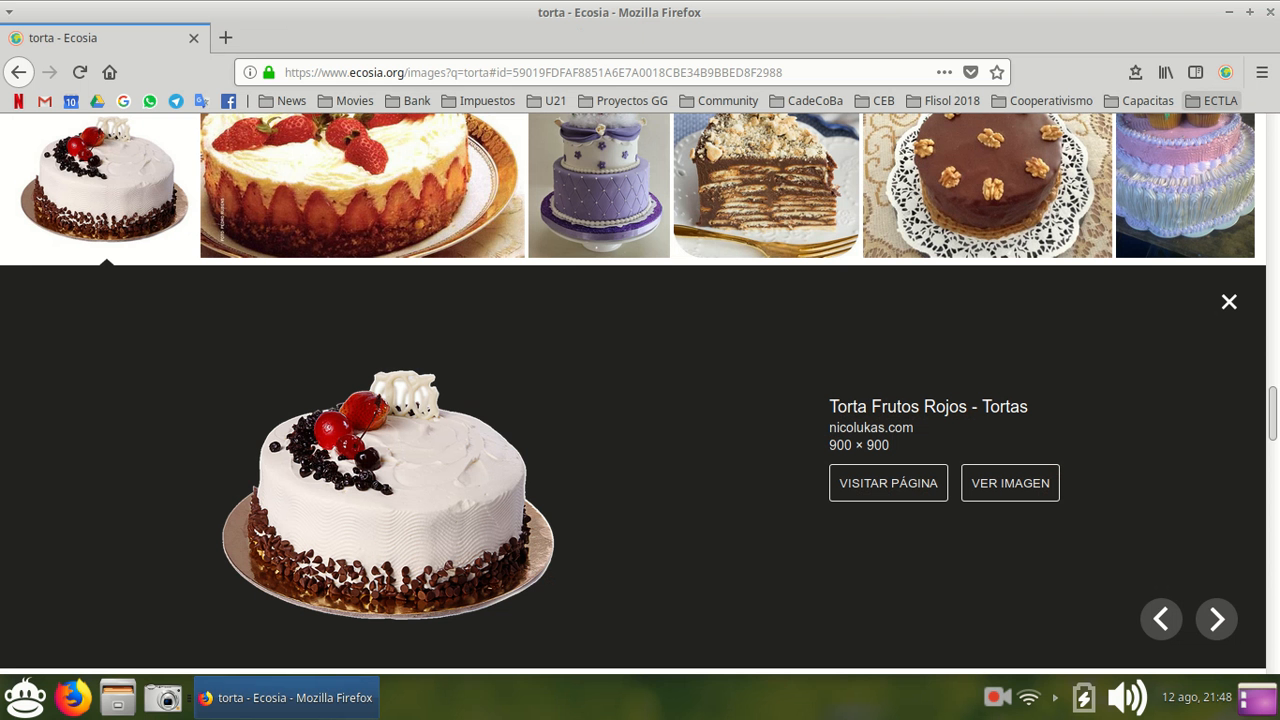
click(1271, 11)
click(255, 561)
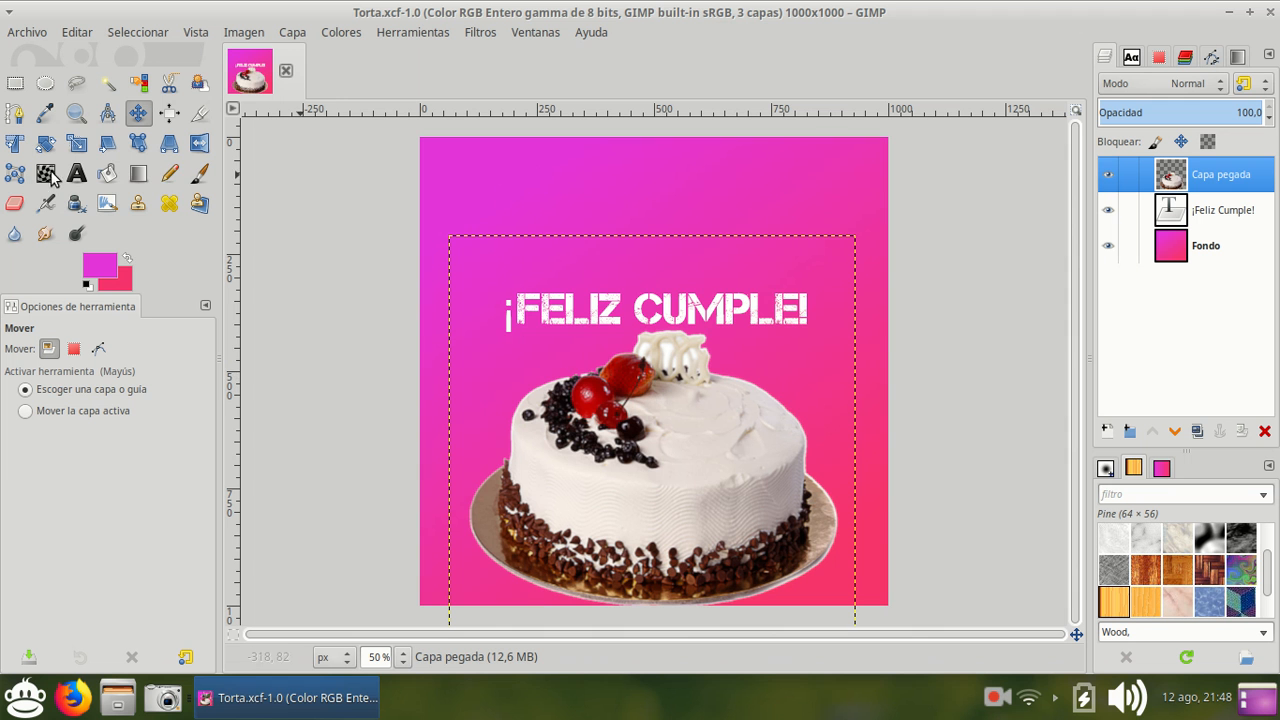
- Look at the Torta.xcf file on the desktop and return to the image in GIMP
click(1231, 13)
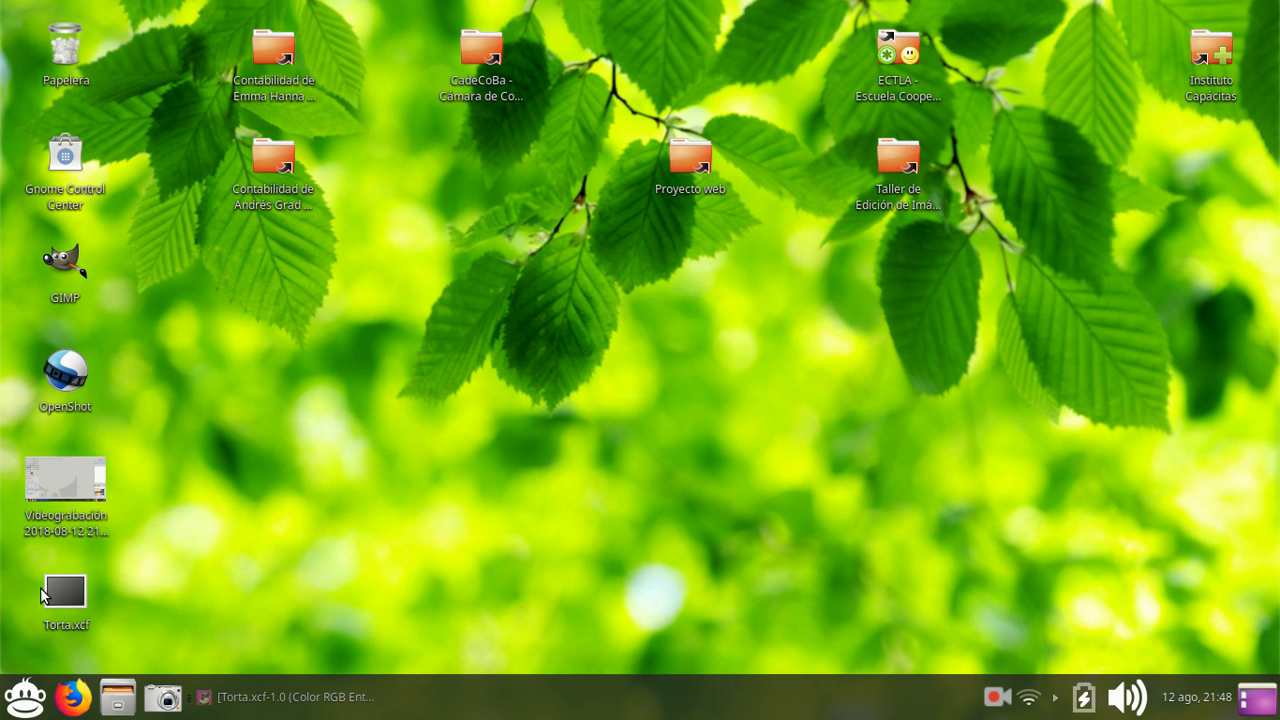
click(286, 697)
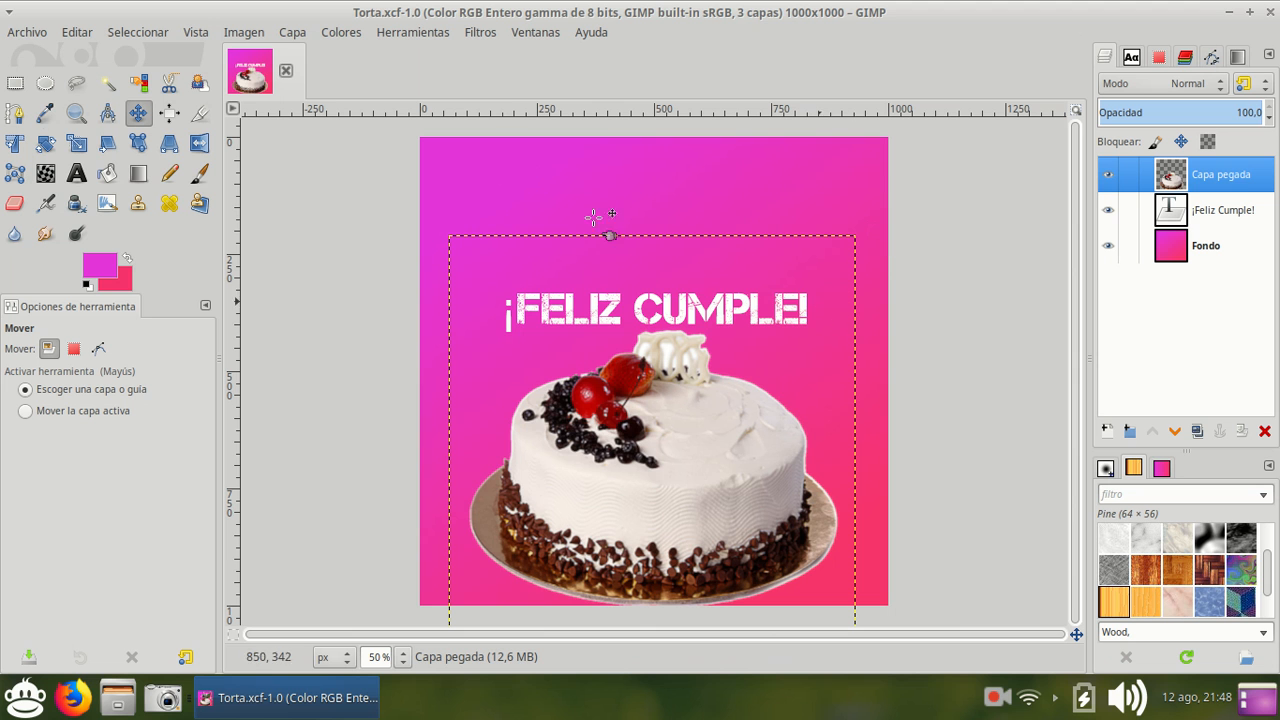
- Export the image as Torta.png to the Escritorio folder with compression level 9, and show the desktop
click(24, 38)
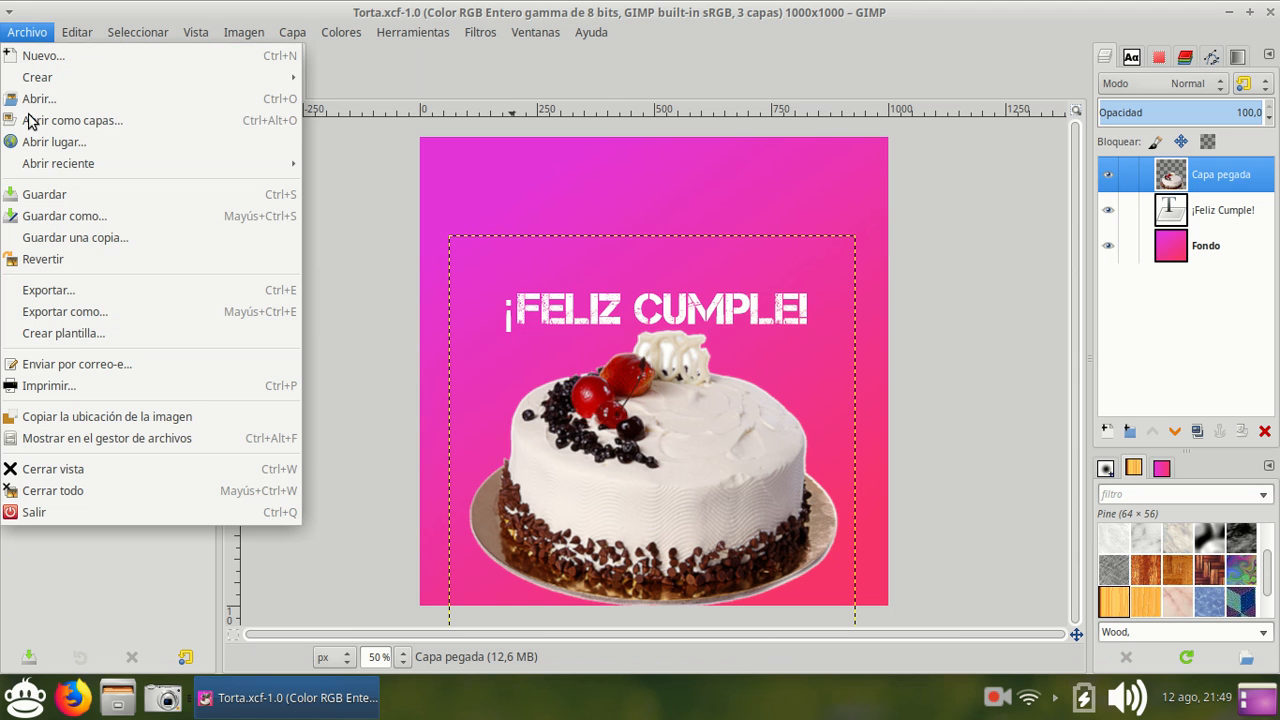
click(39, 294)
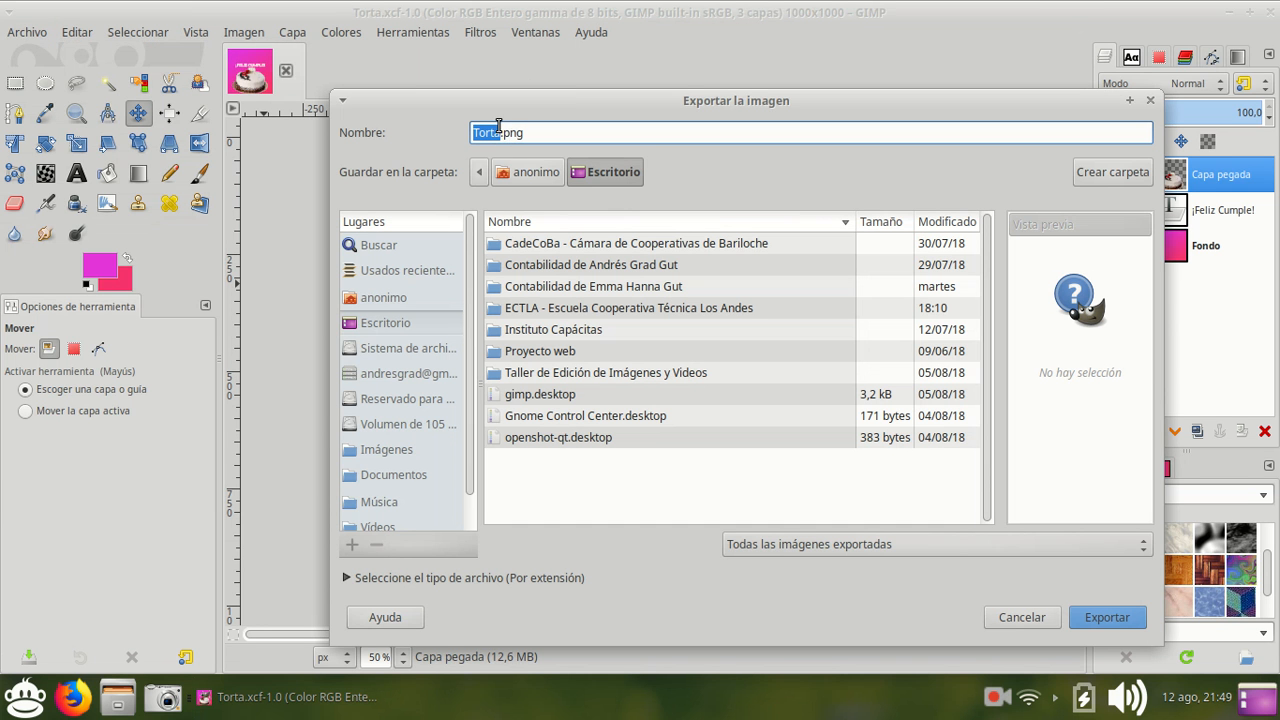
click(530, 132)
click(1125, 615)
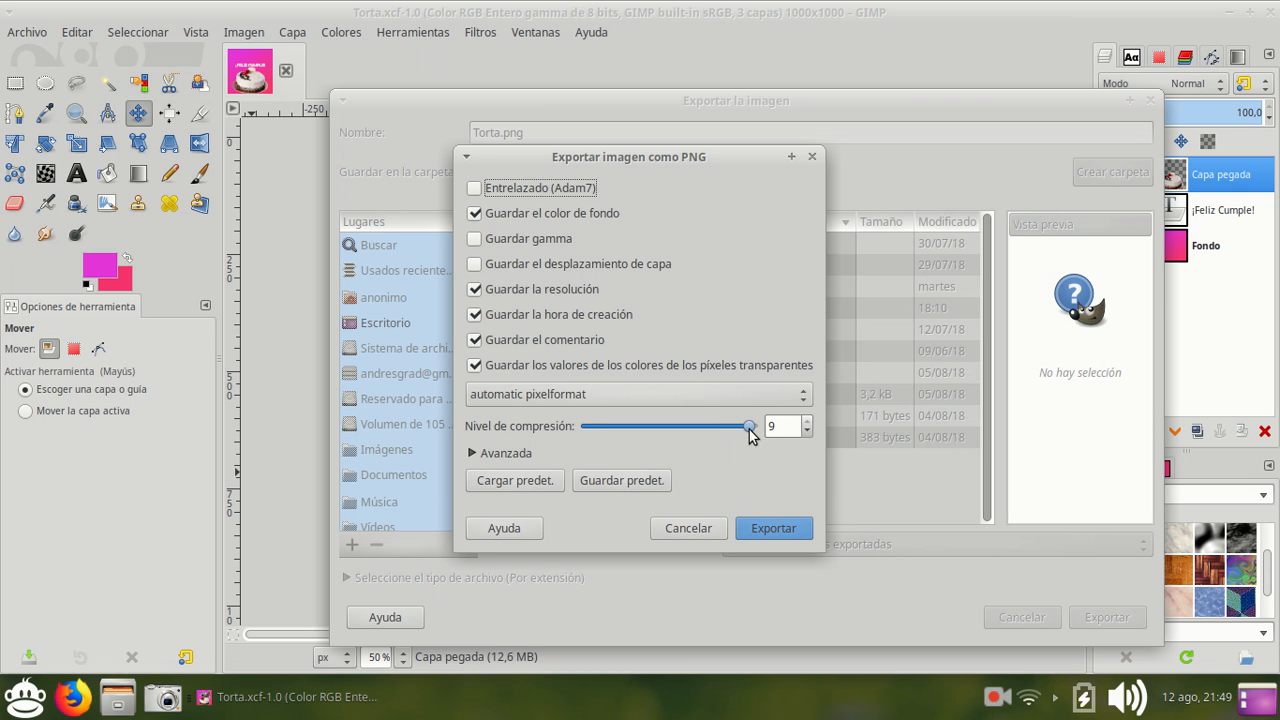
drag(750, 425, 786, 420)
click(770, 528)
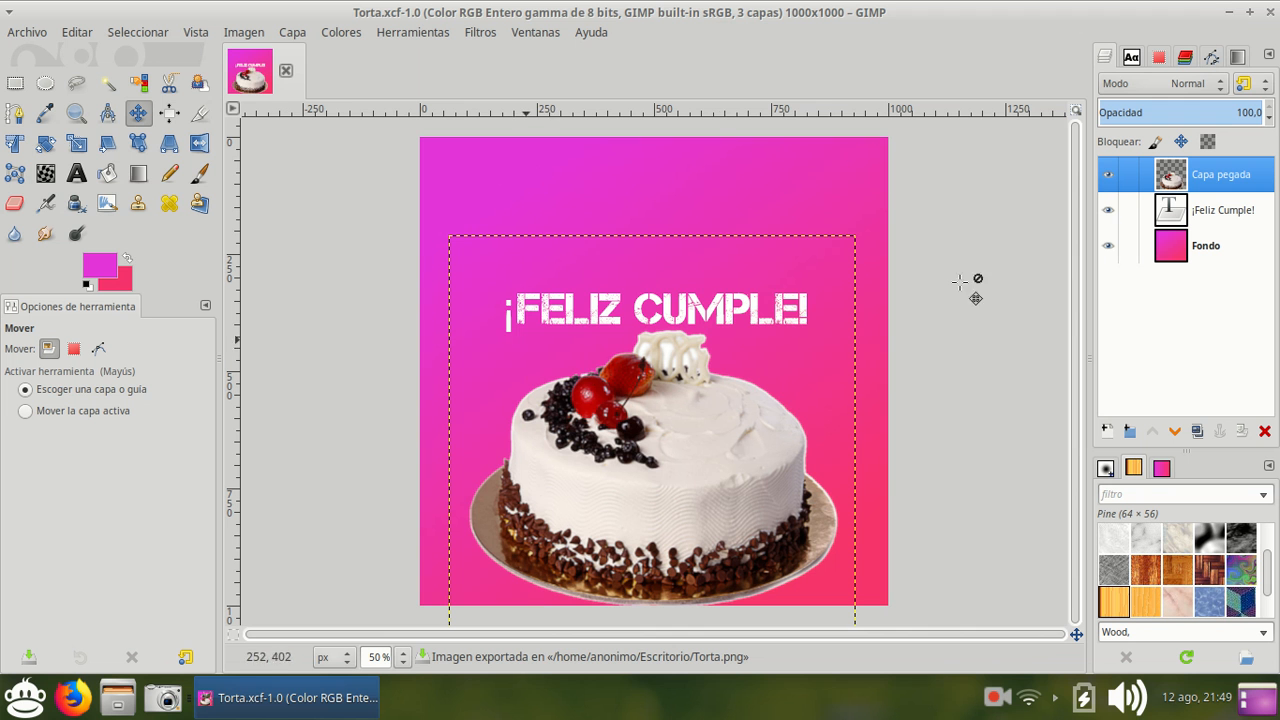
click(1231, 13)
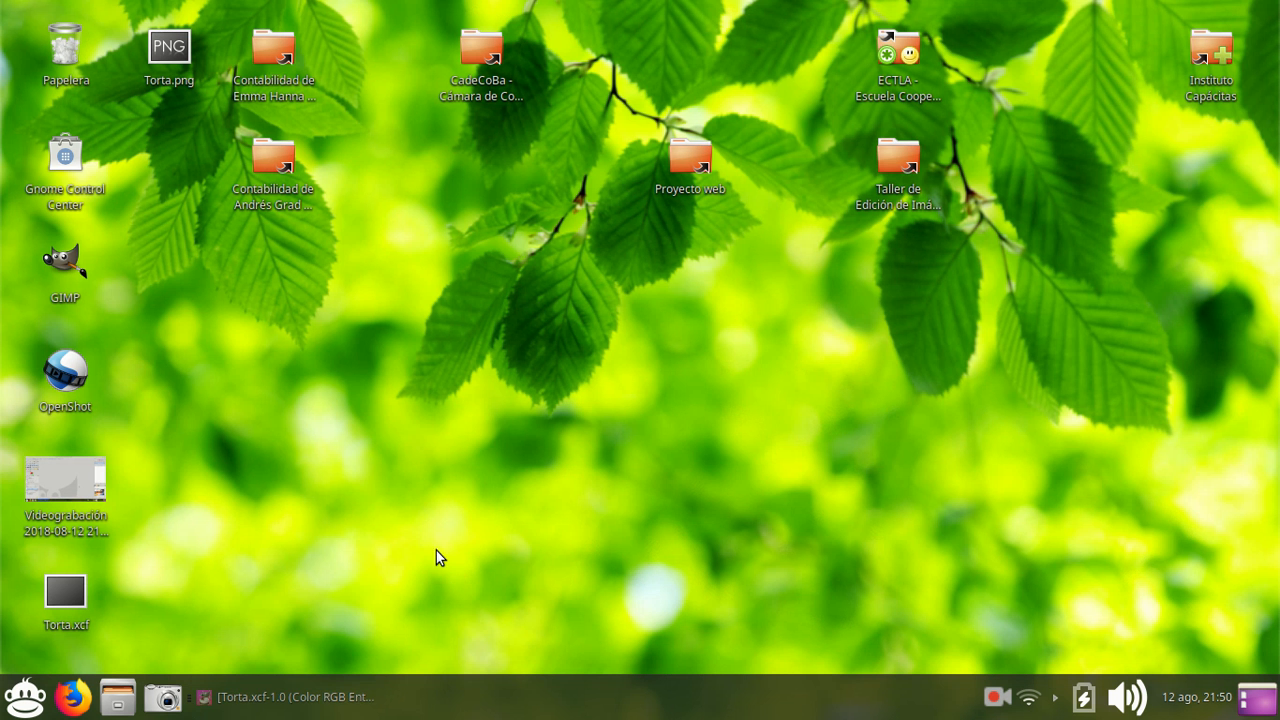
- Move Torta.png beside Torta.xcf on the desktop, view it in the image viewer and close the viewer
drag(168, 46, 145, 586)
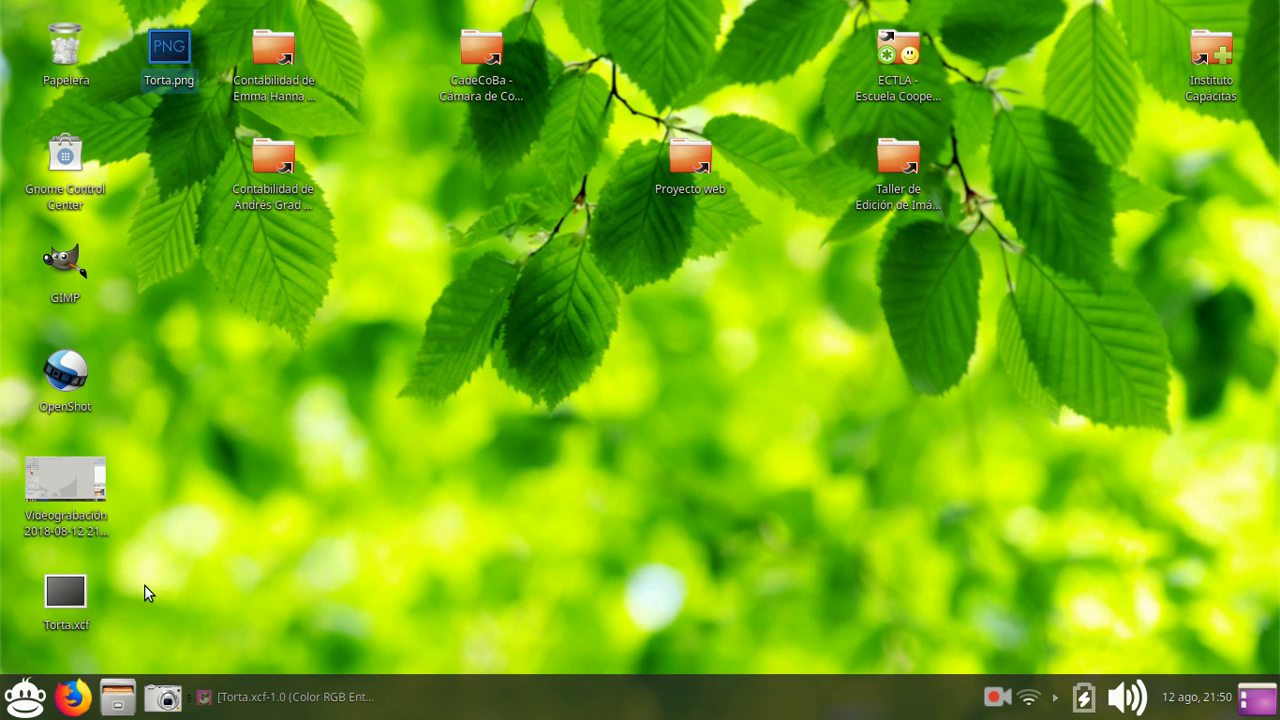
click(170, 594)
double_click(167, 590)
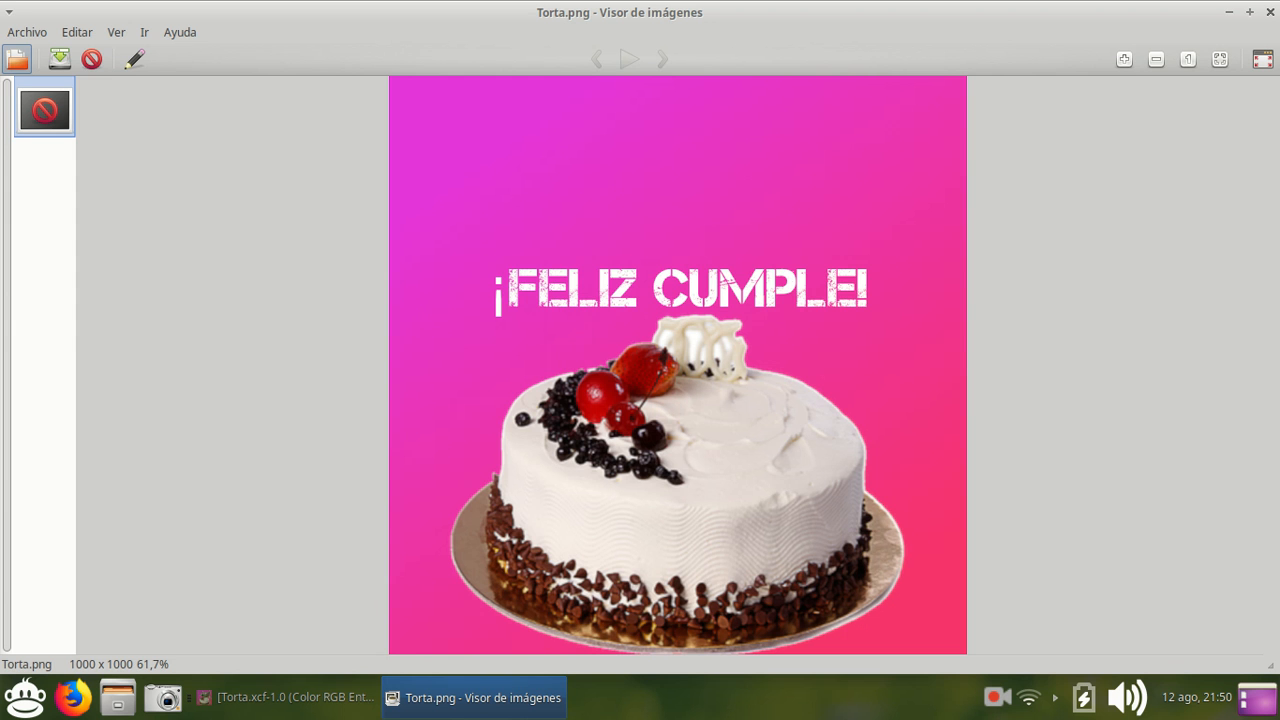
click(1272, 8)
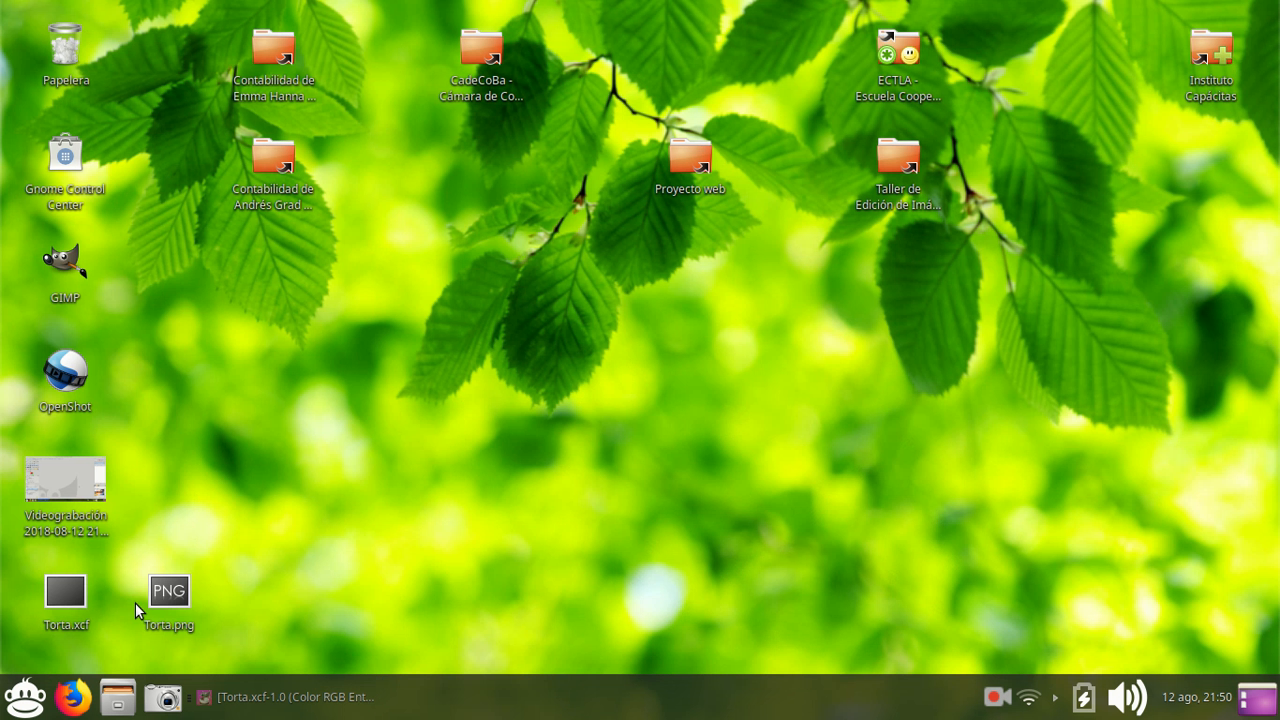
- Compare the file properties of Torta.png and Torta.xcf, including type and size, and close both dialogs
right_click(175, 602)
click(239, 563)
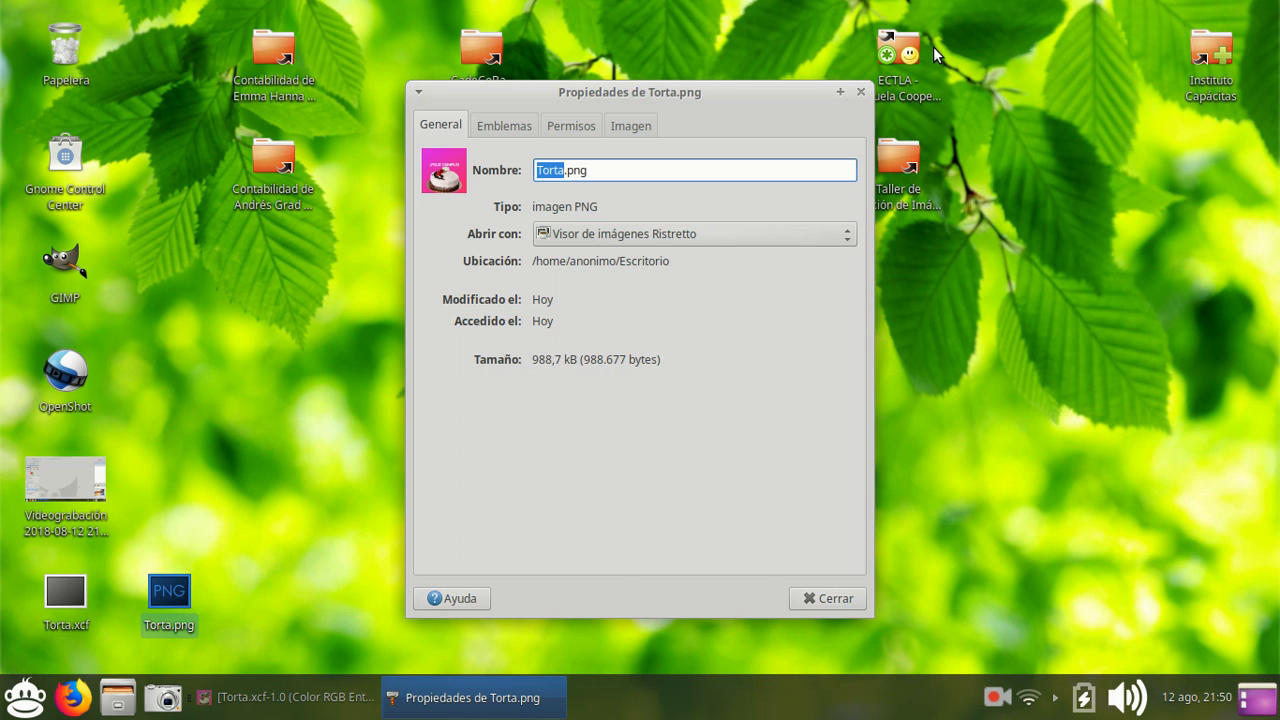
click(860, 92)
right_click(78, 610)
click(175, 552)
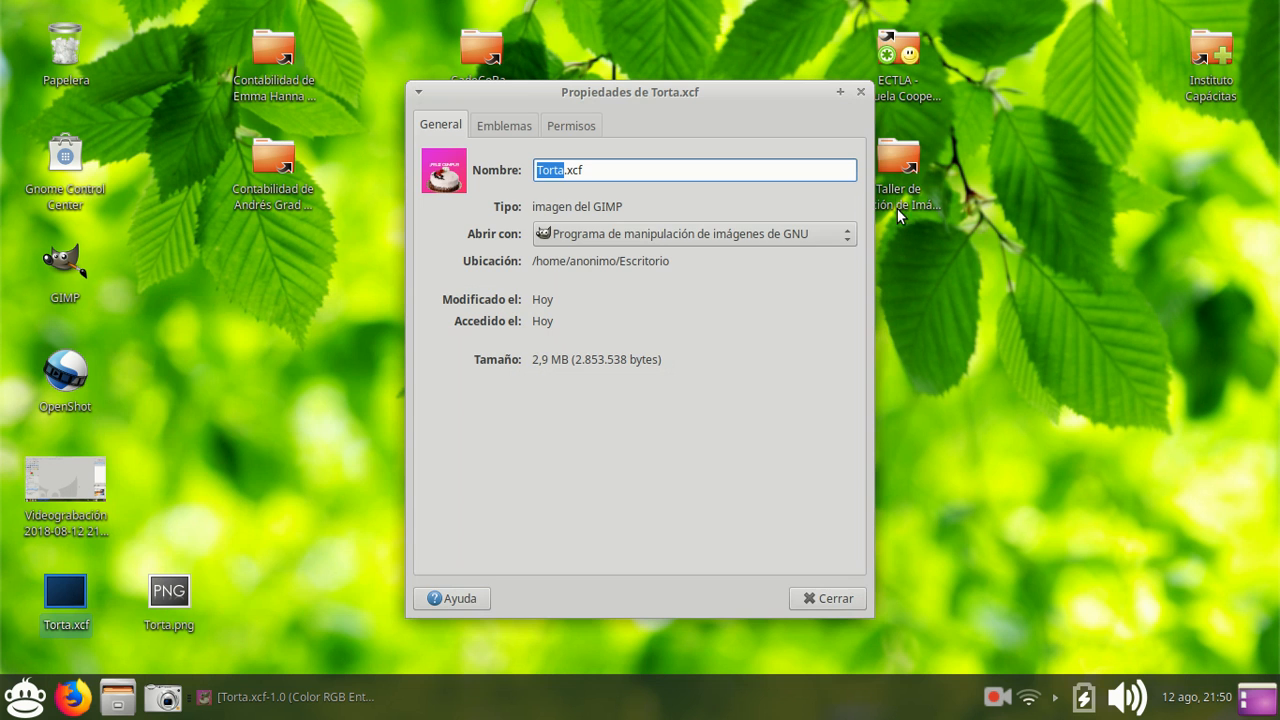
click(860, 93)
click(167, 596)
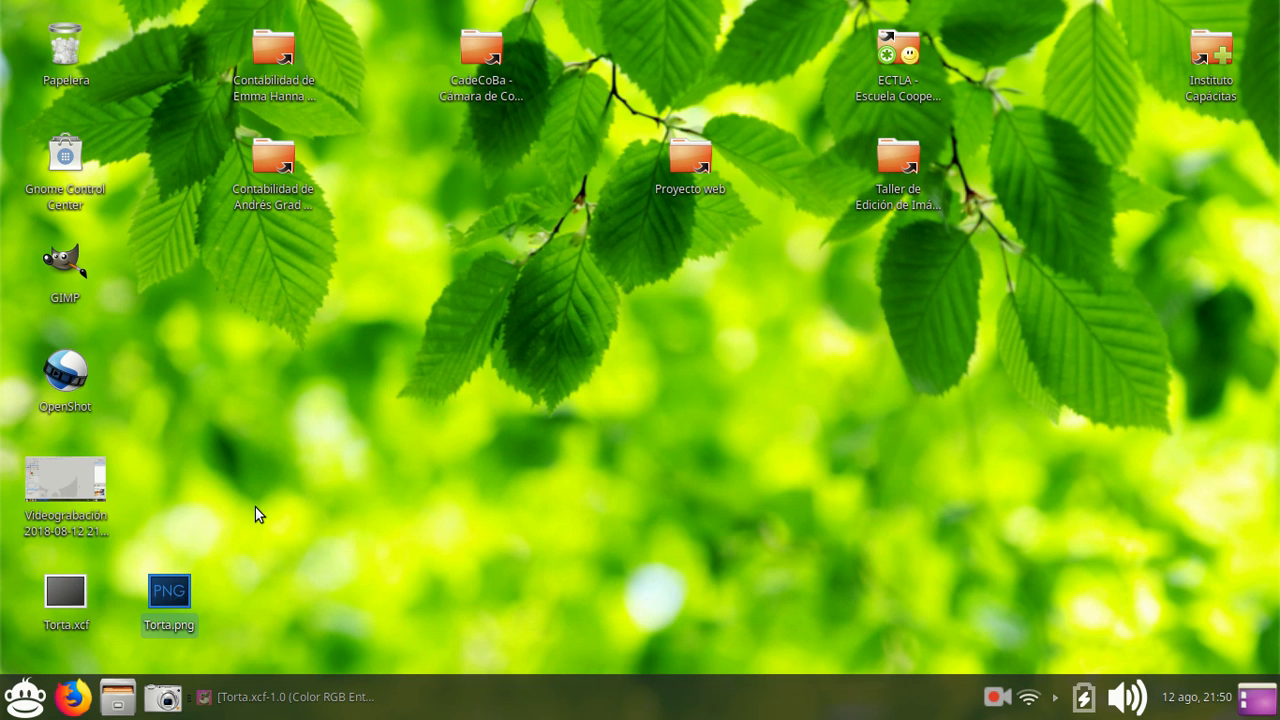
- Return to GIMP and create a new 1000 × 1000 px image
click(314, 703)
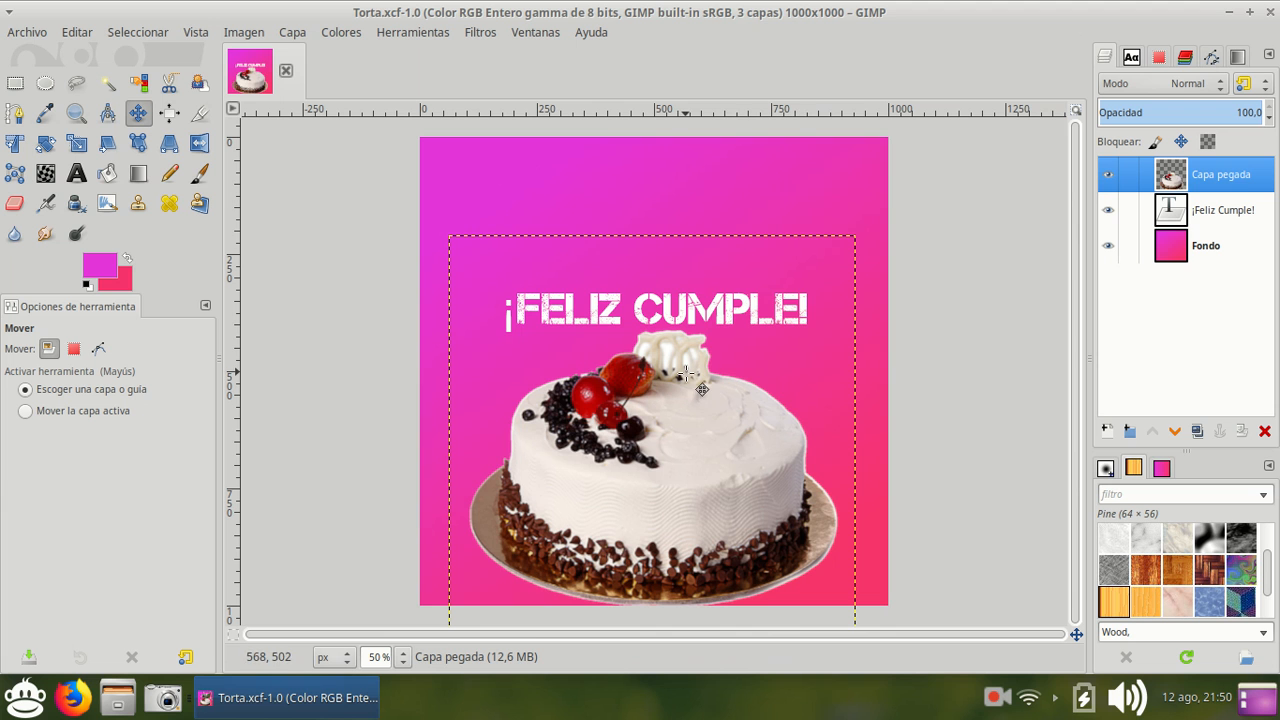
click(12, 88)
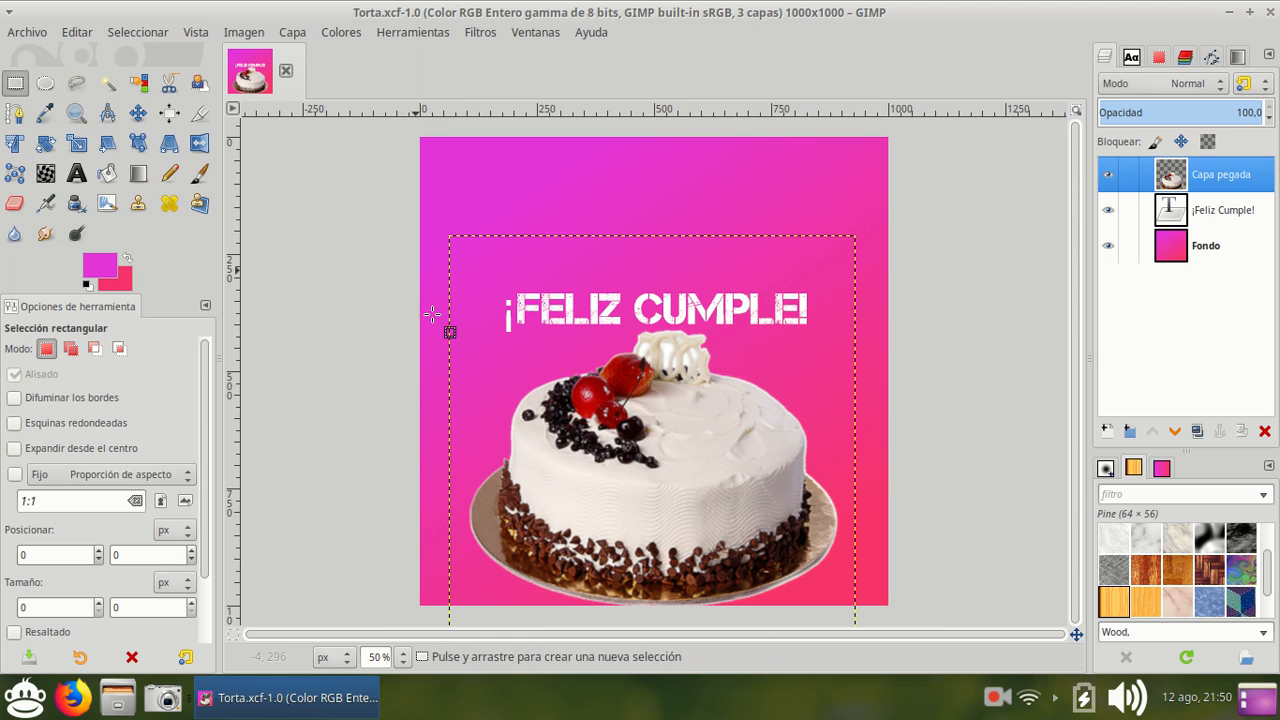
click(46, 86)
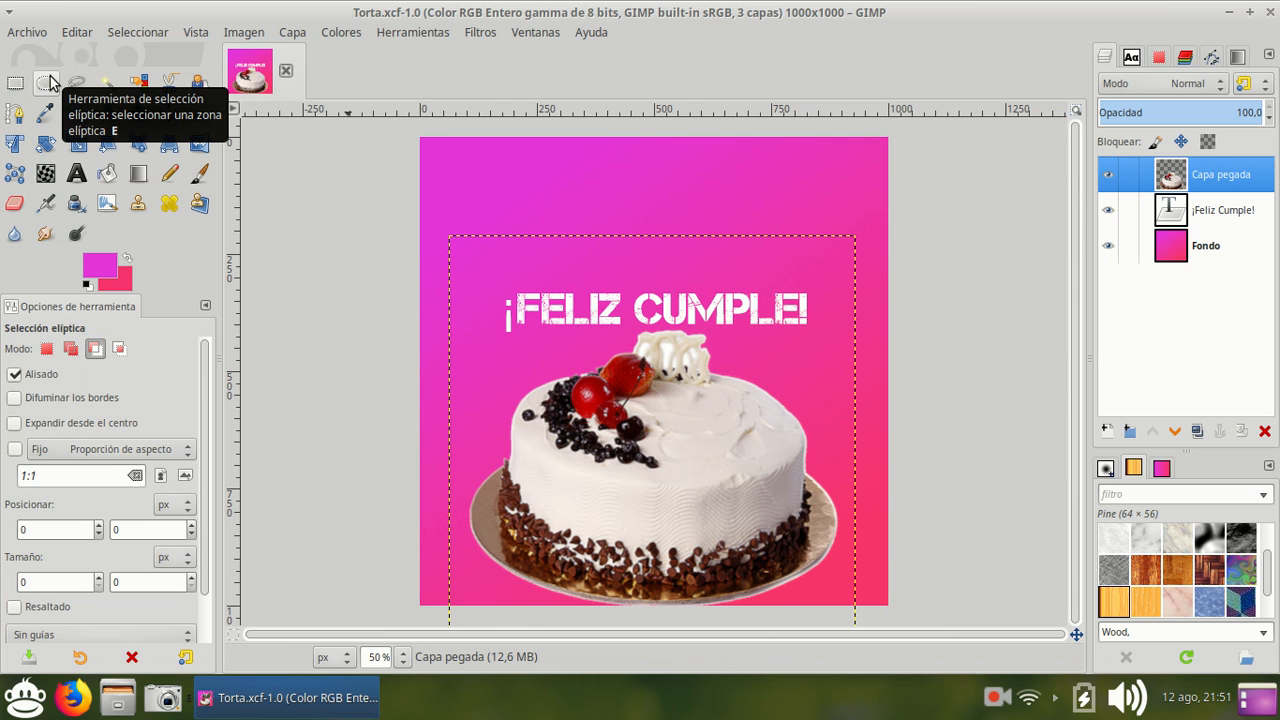
click(27, 32)
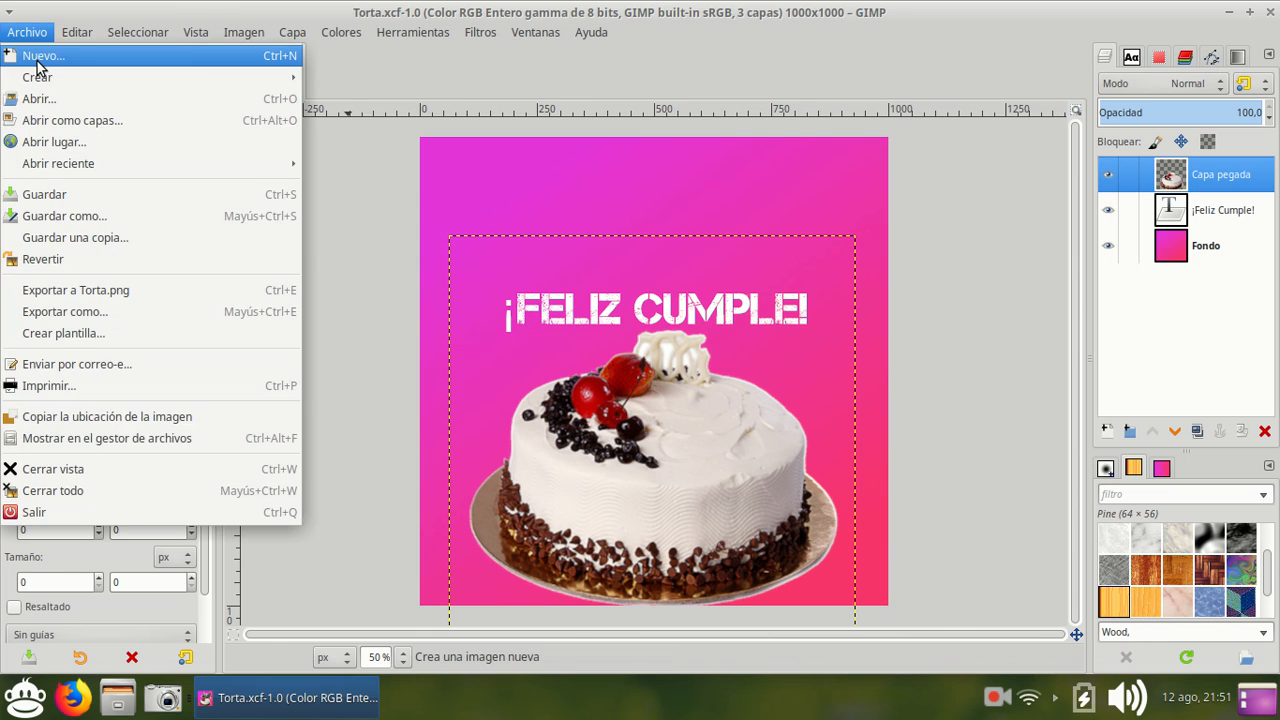
click(40, 51)
click(737, 264)
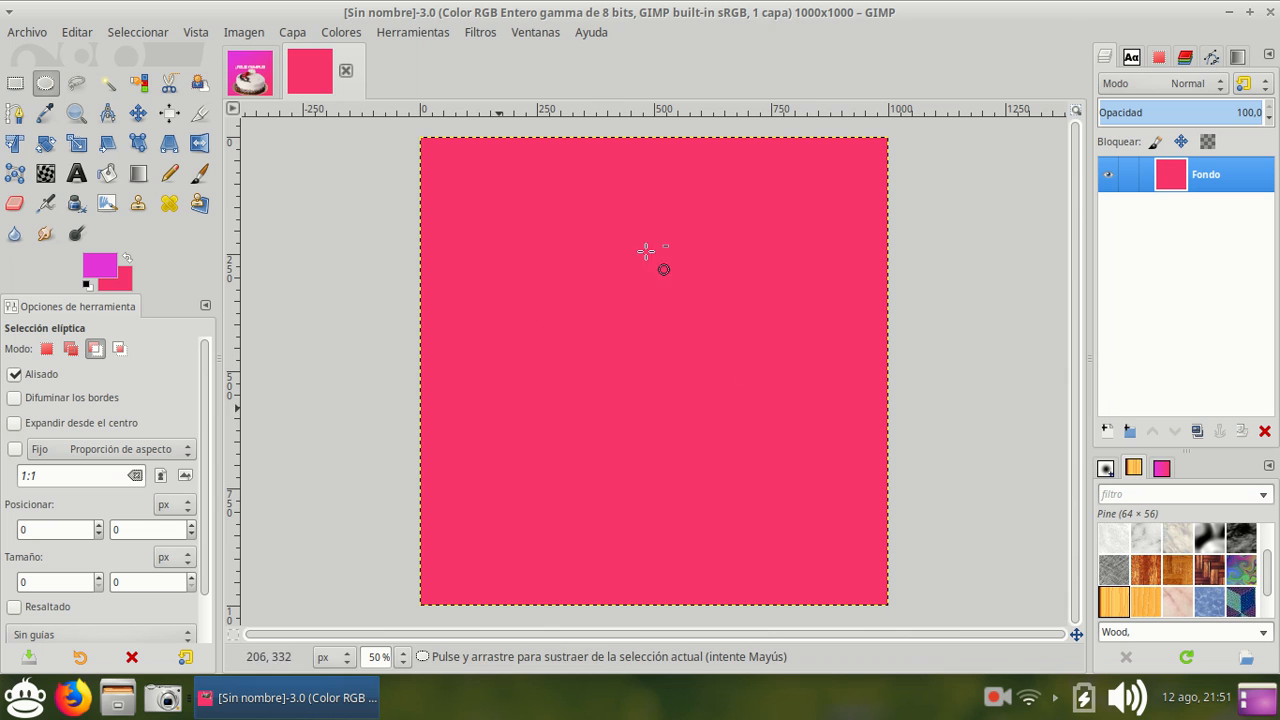
- Draw a rectangular selection of about 902 × 514 px overlapping the new image's left edge and cut its contents
click(15, 84)
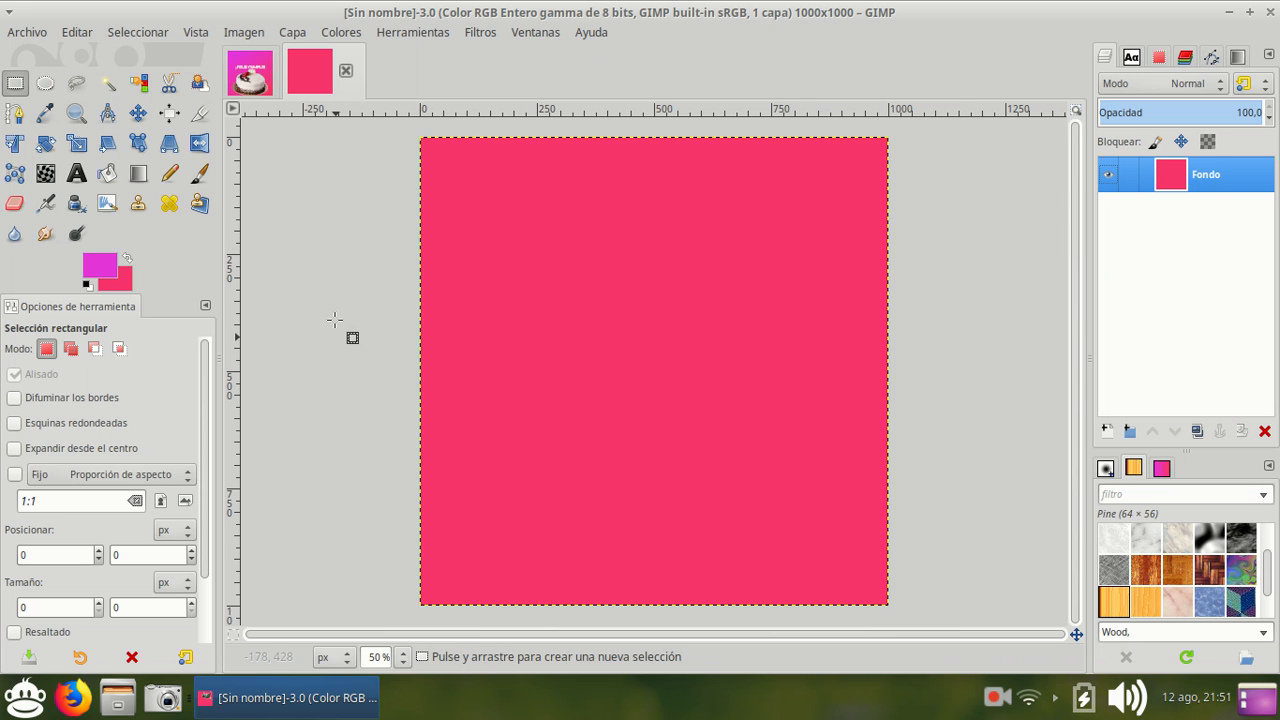
drag(320, 295, 741, 534)
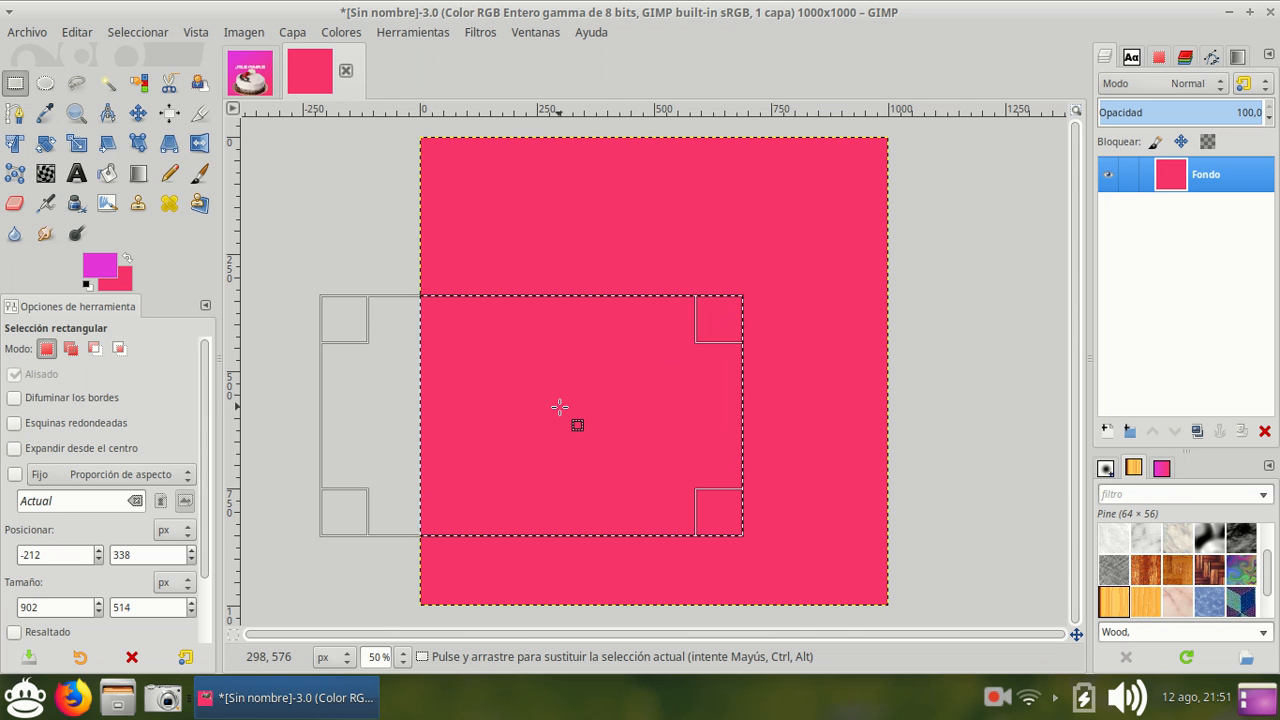
click(70, 33)
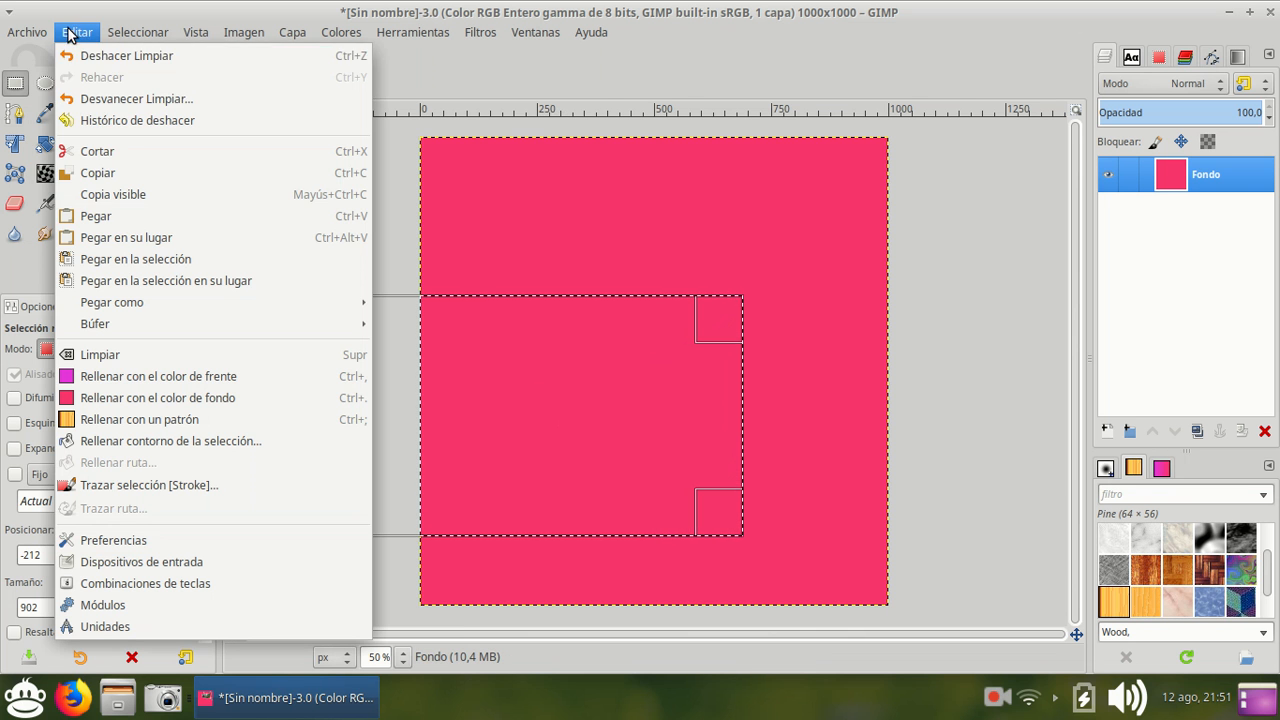
click(135, 150)
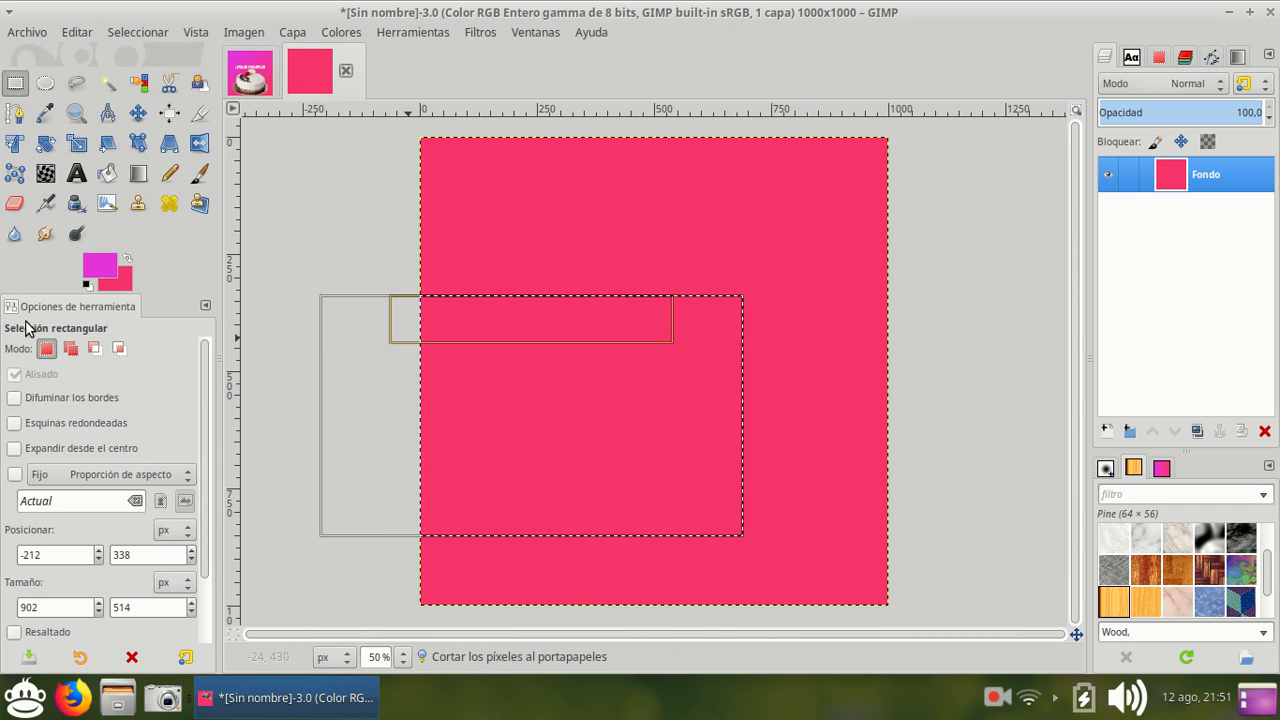
- Try the subtract, intersect, add and replace modes of the rectangular selection, and clear the selection
click(94, 349)
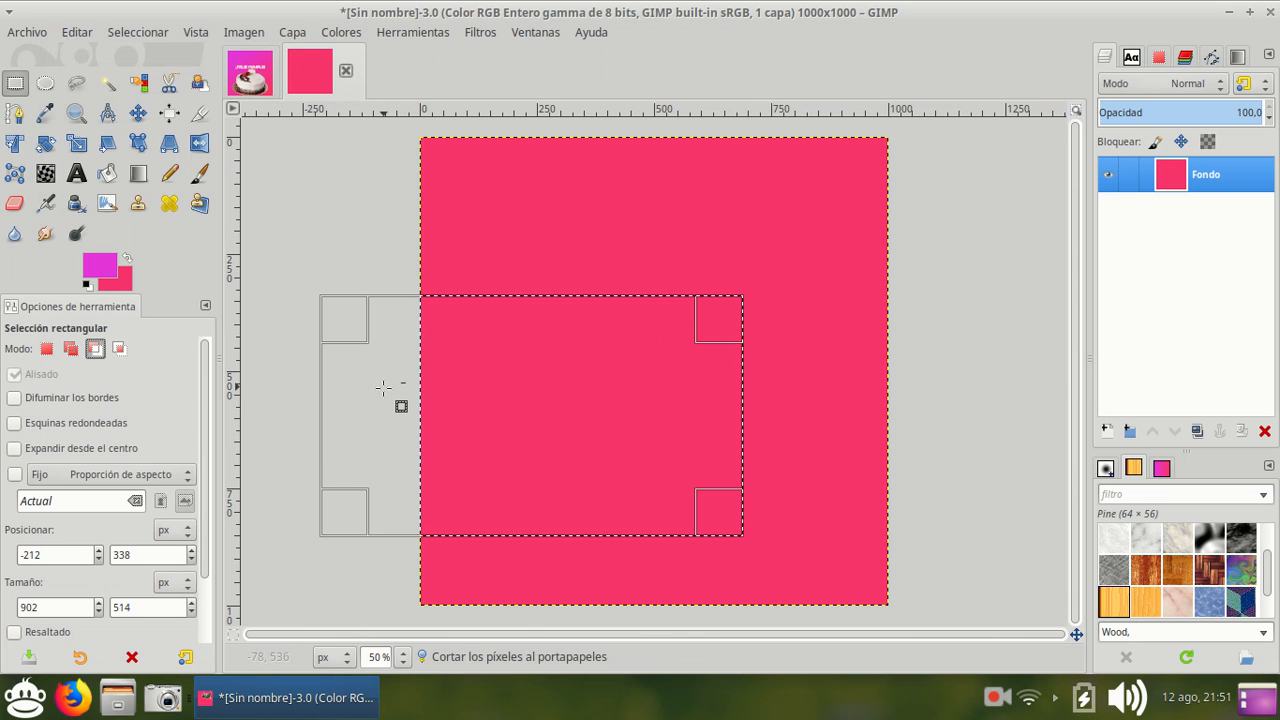
click(119, 350)
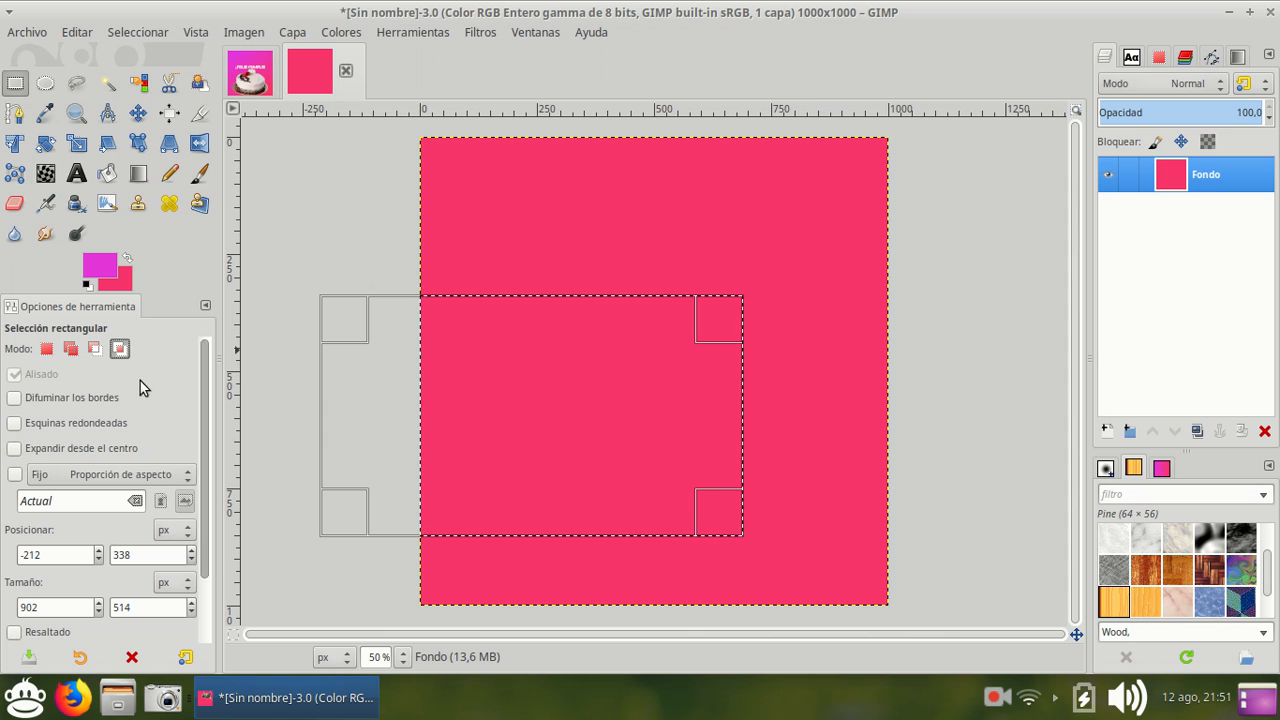
click(70, 350)
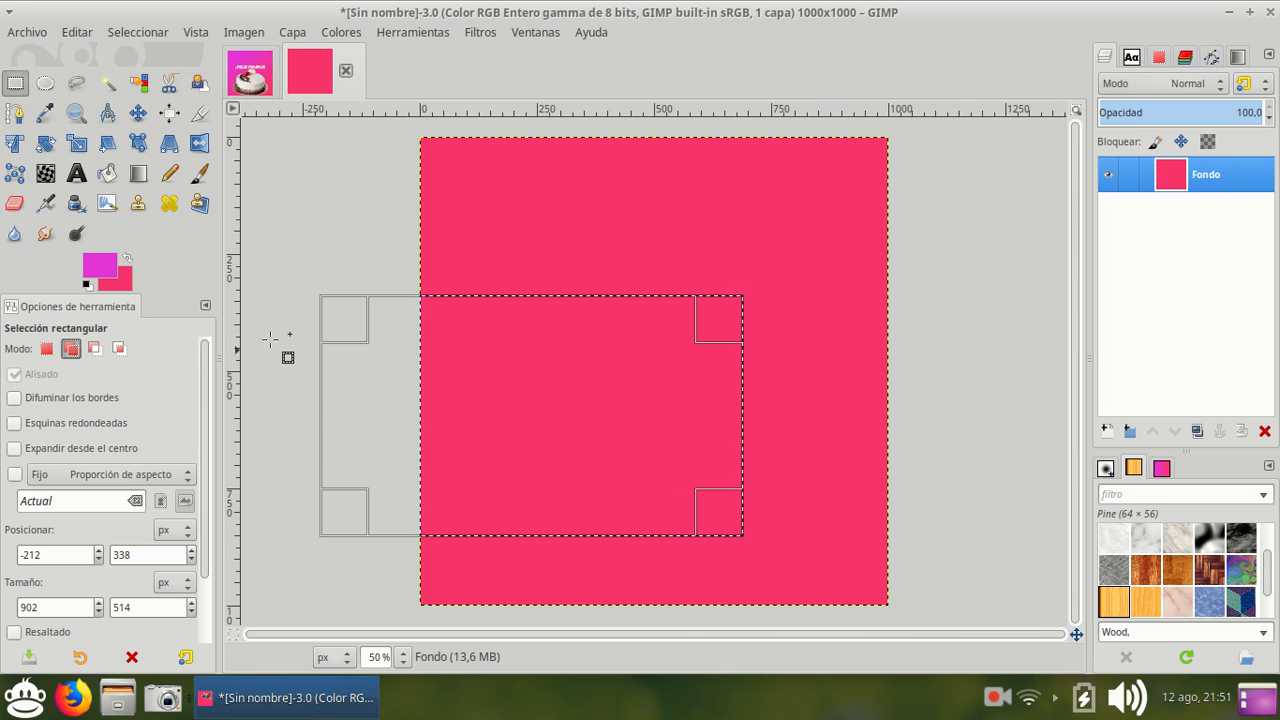
click(617, 366)
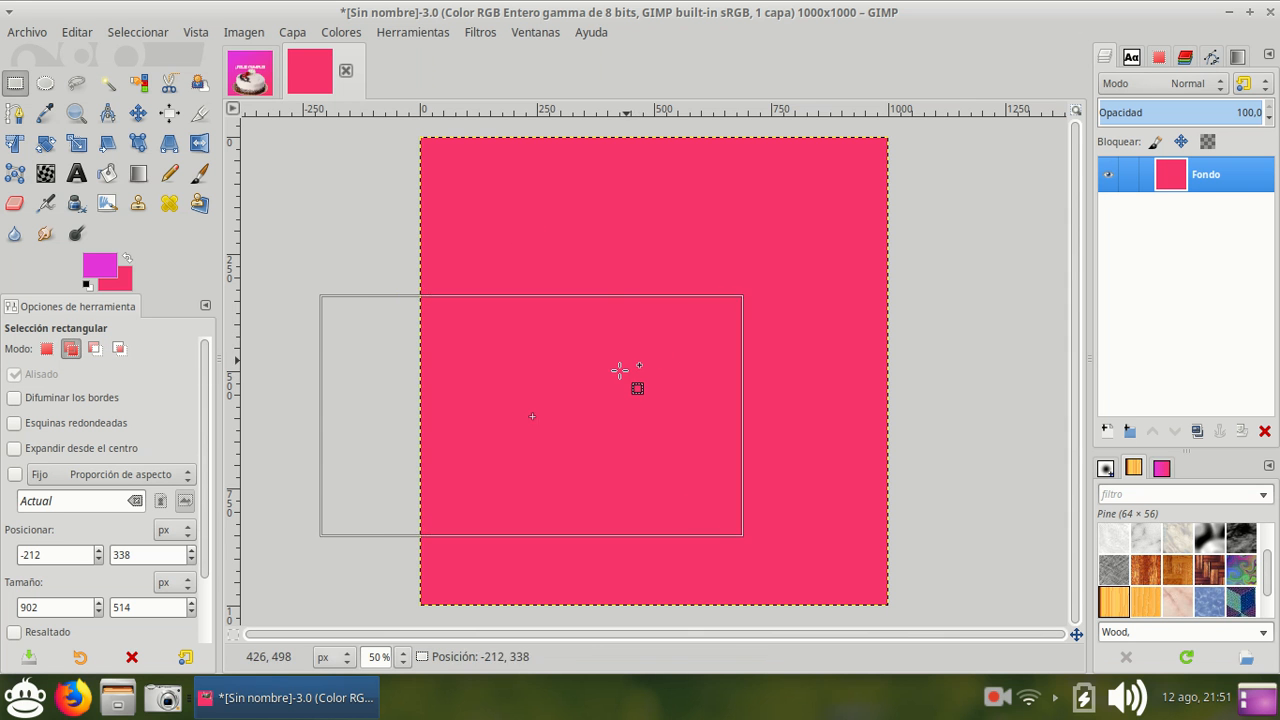
click(46, 348)
click(688, 367)
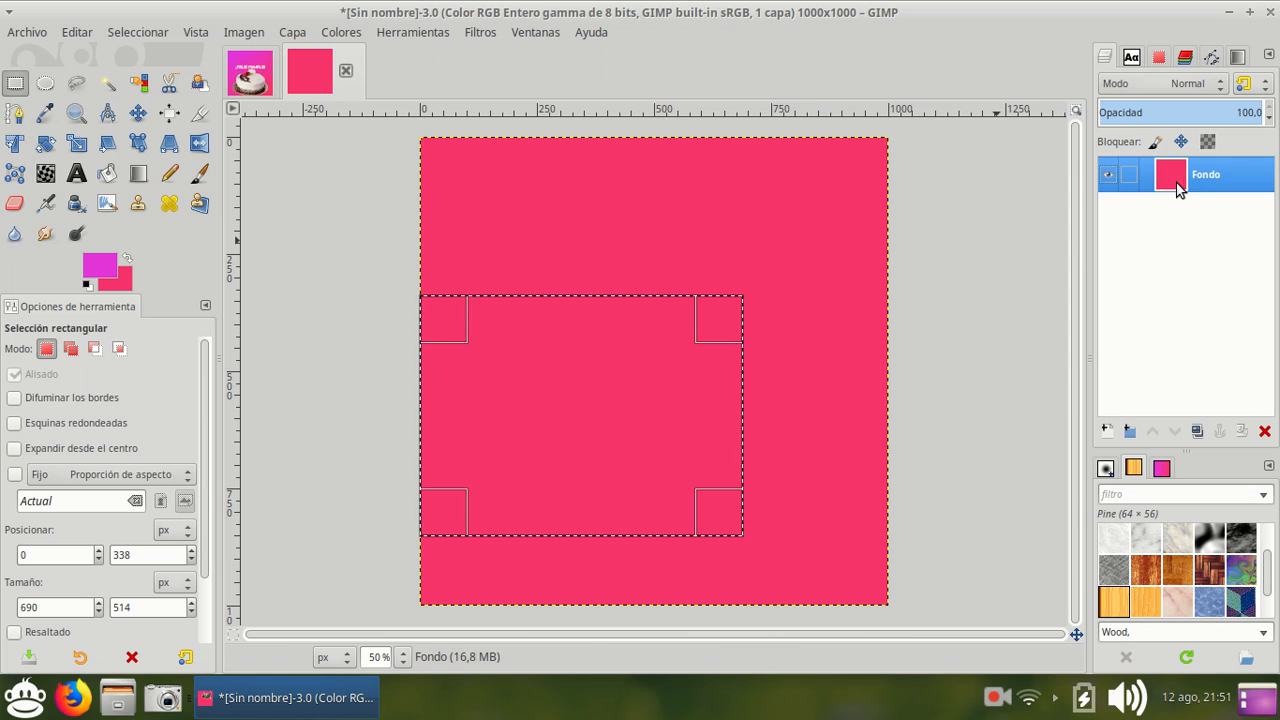
click(470, 216)
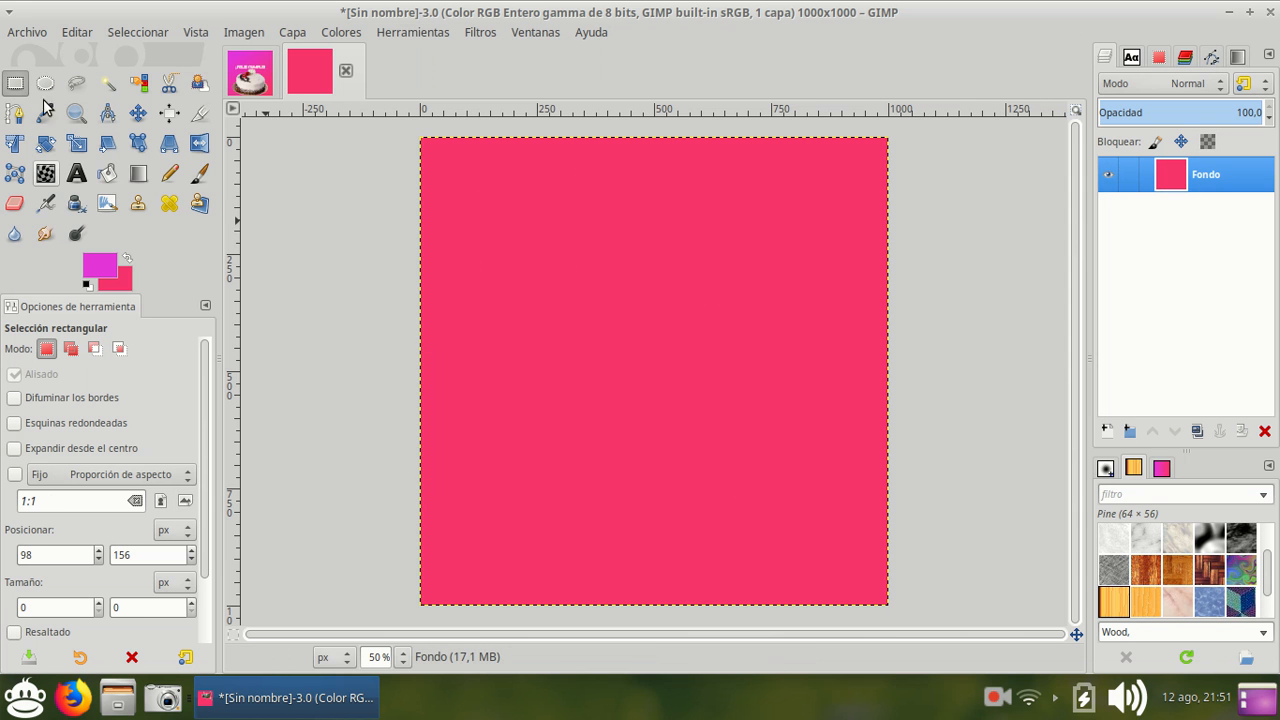
- Draw a rectangular selection of about 802 × 484 px across the pink image's left side and copy its contents
drag(328, 273, 704, 498)
right_click(537, 359)
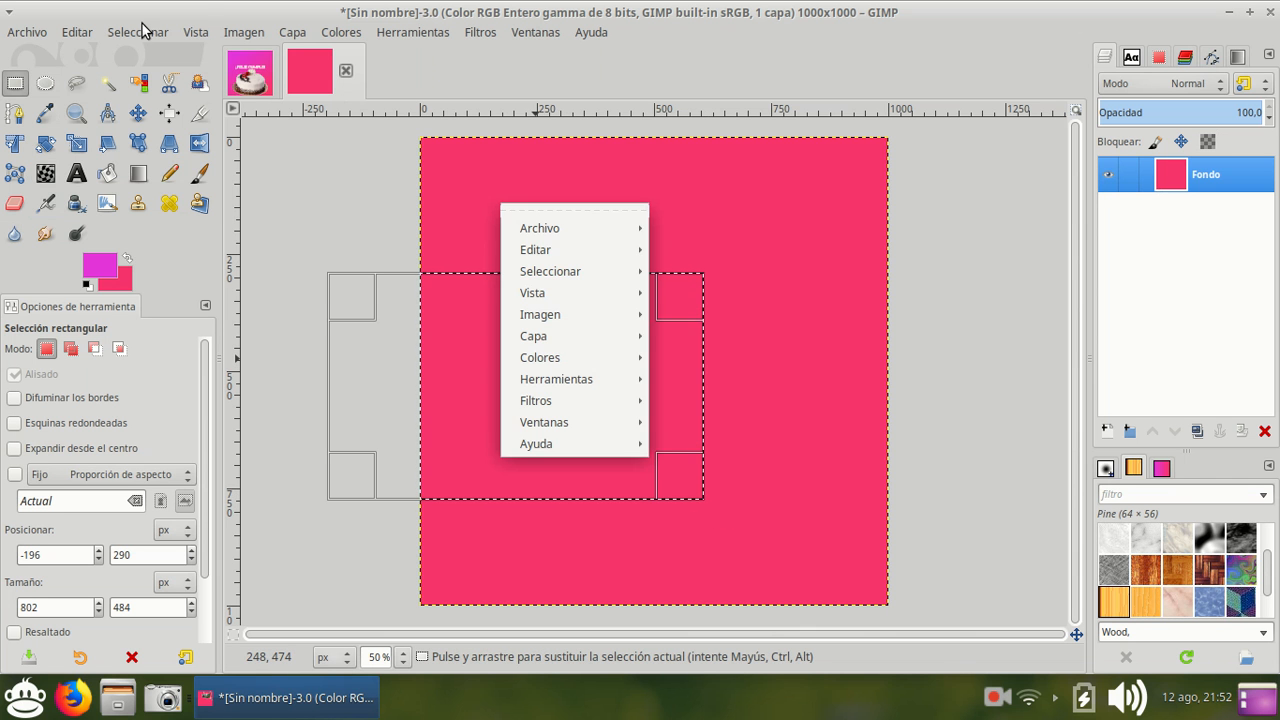
click(78, 35)
click(78, 35)
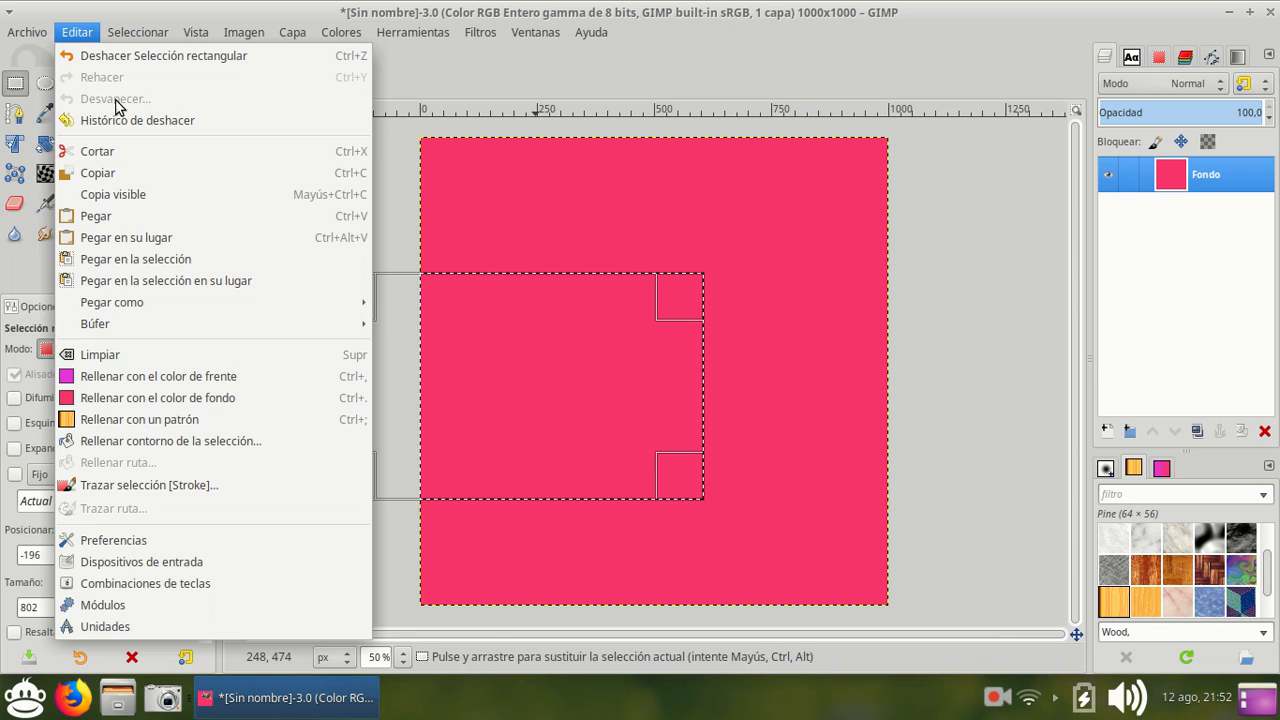
click(122, 170)
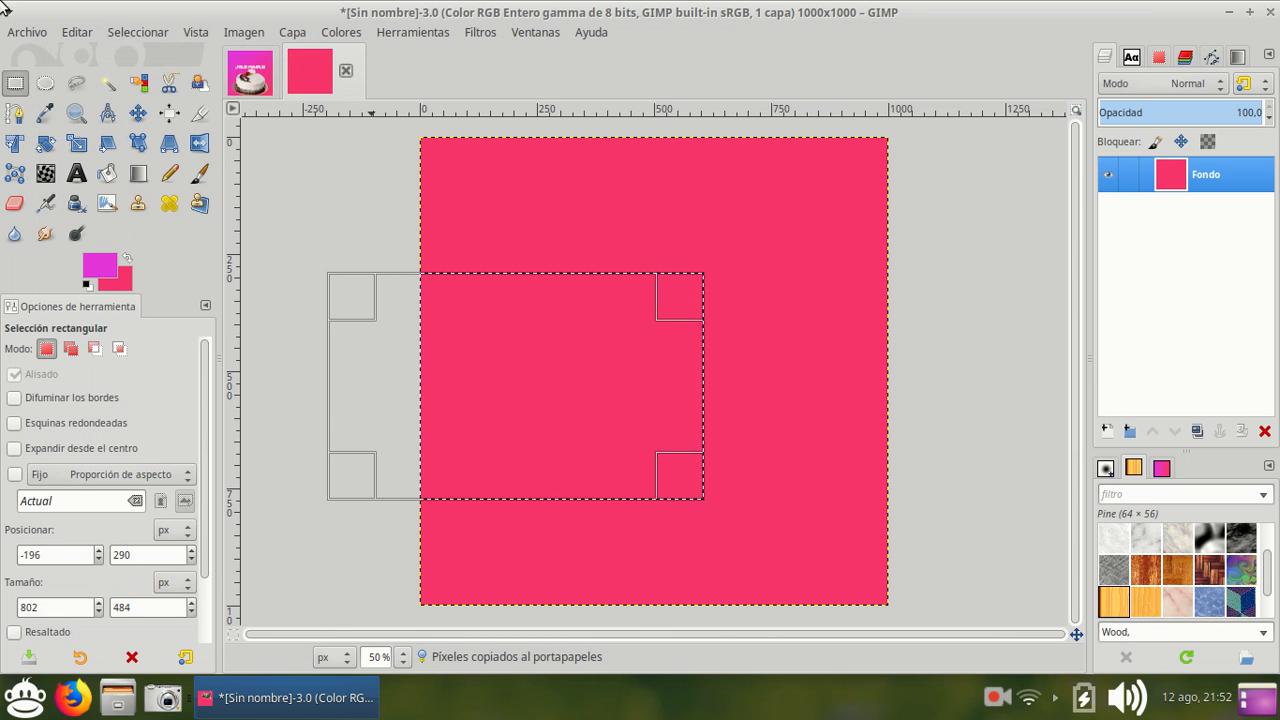
- Paste the copied area as a new image and return to the original pink image
click(70, 33)
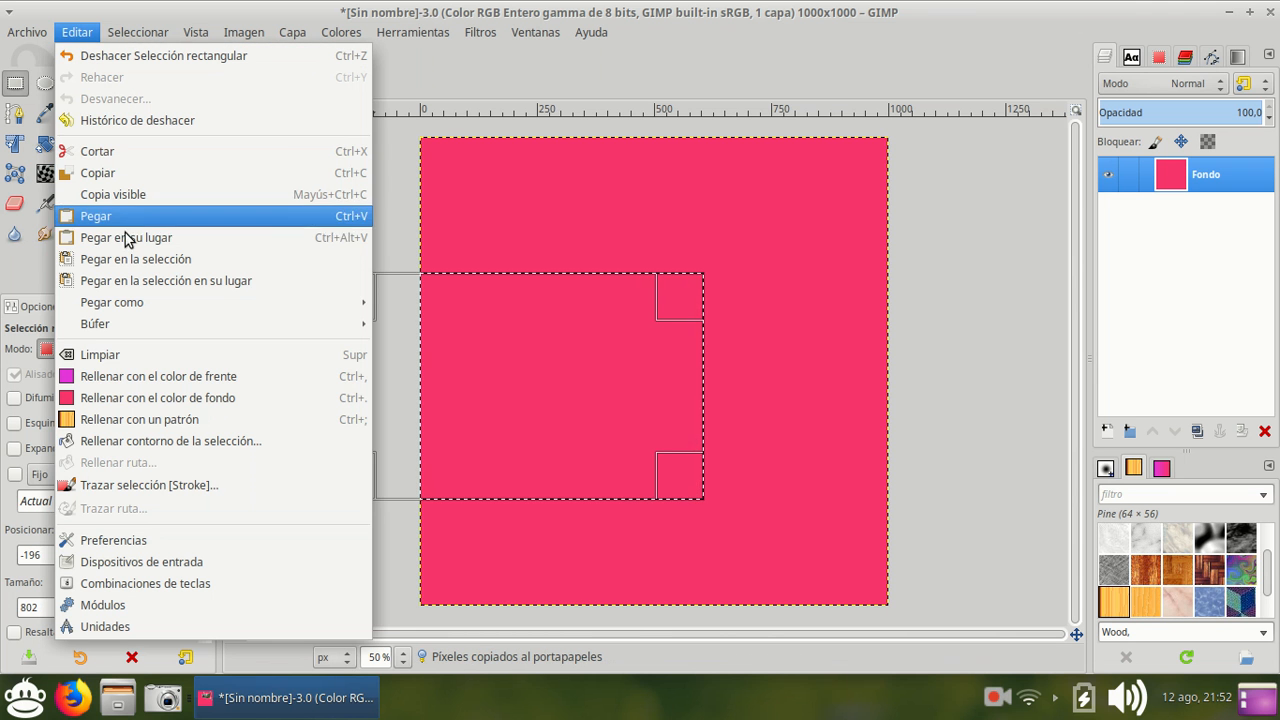
mouse_move(152, 300)
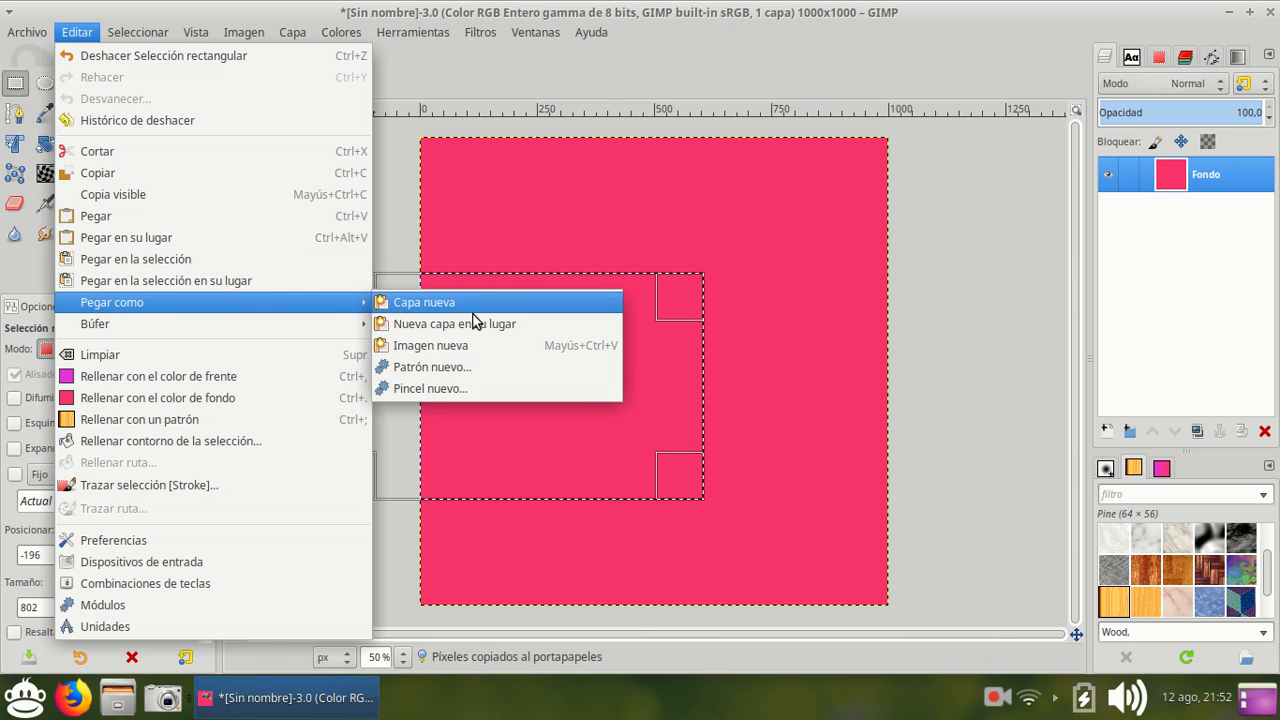
click(455, 346)
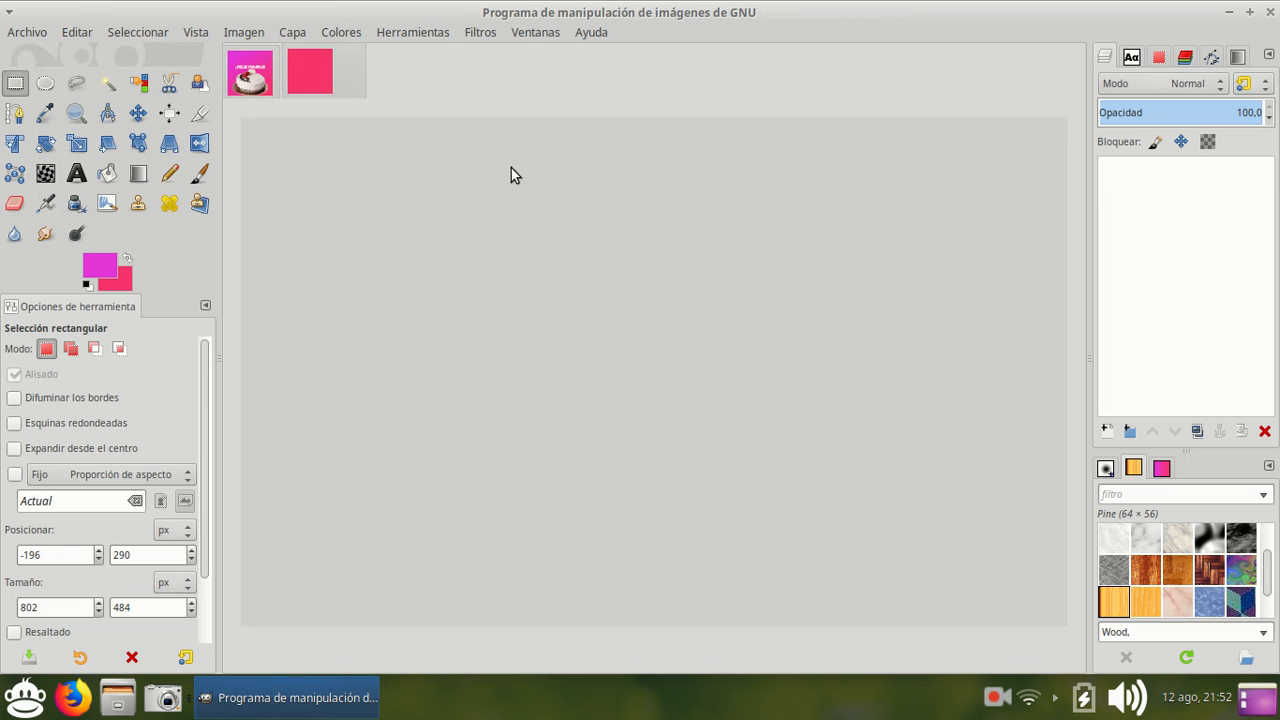
click(307, 69)
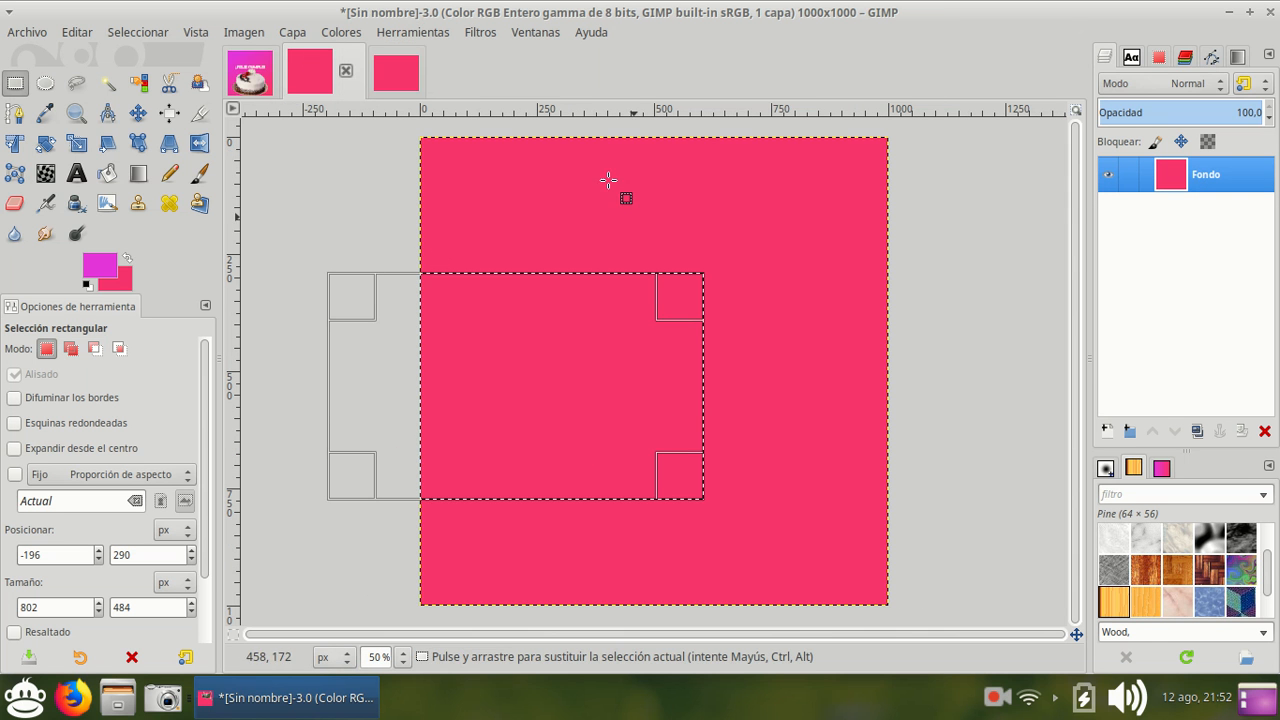
- Switch to Torta.xcf and, on the Fondo layer, draw a rectangular selection of about 714 × 866 px over the right side
click(232, 73)
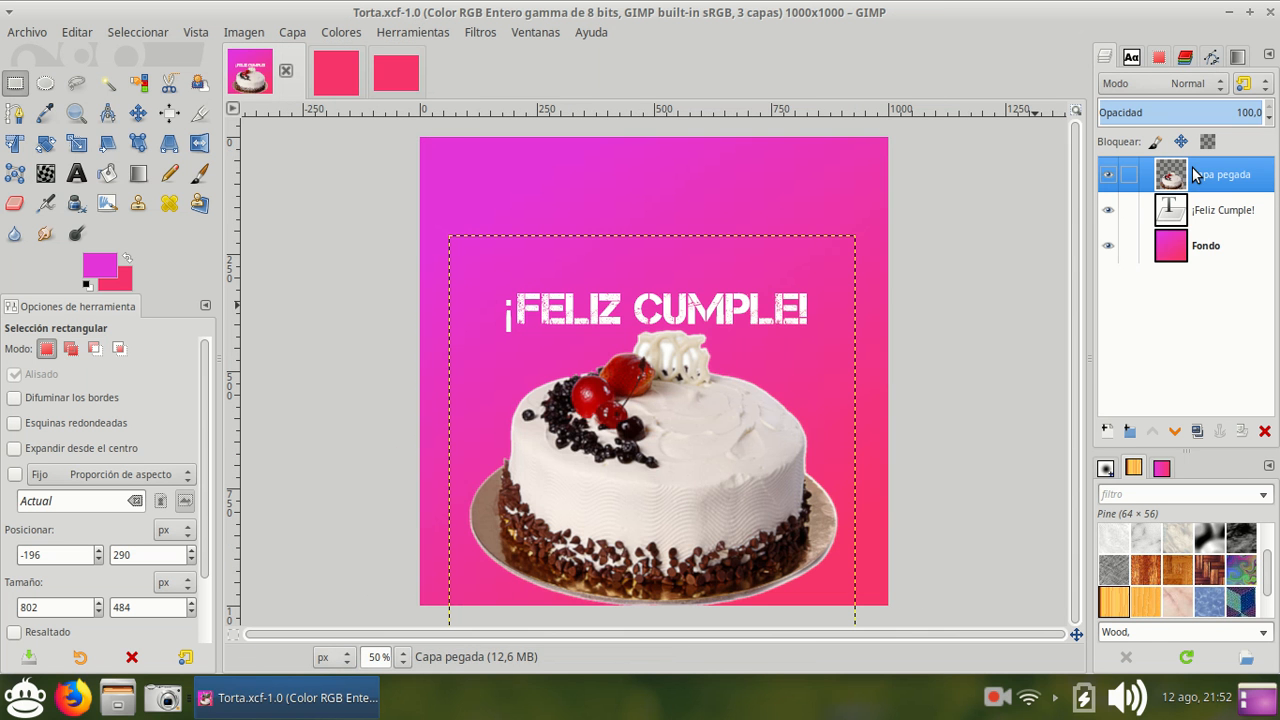
click(1210, 214)
click(1210, 248)
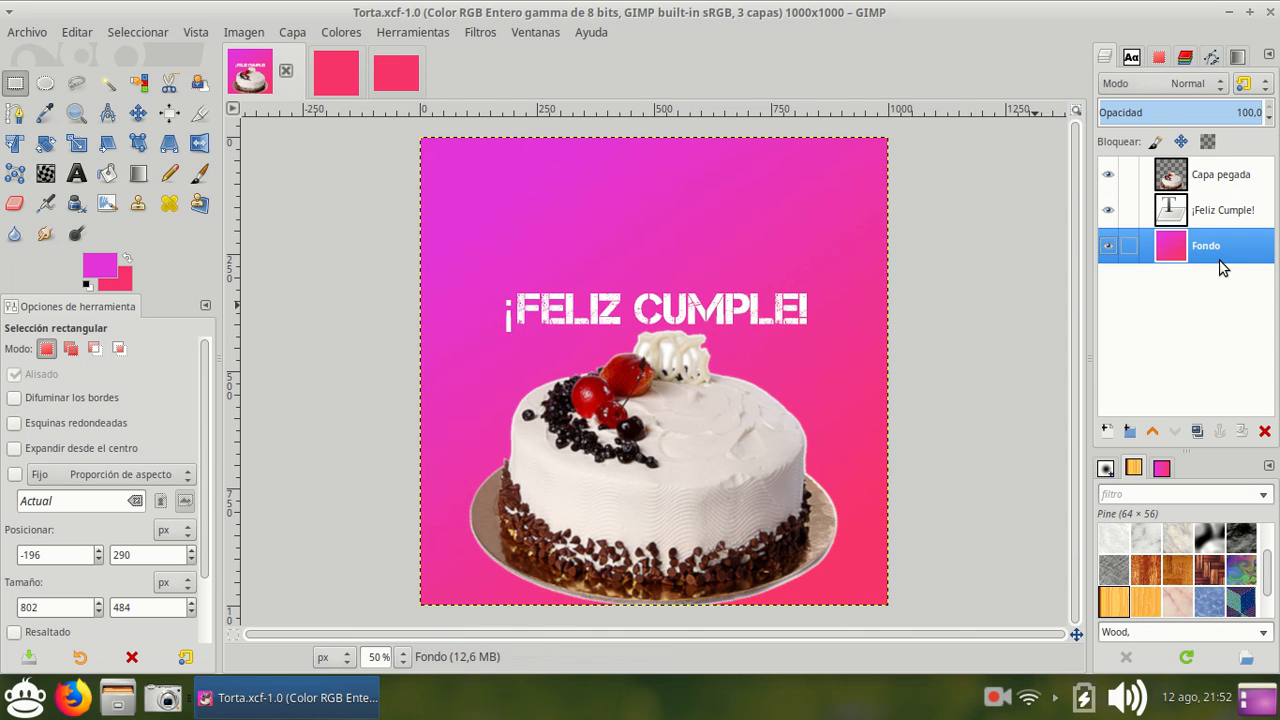
drag(921, 235, 589, 640)
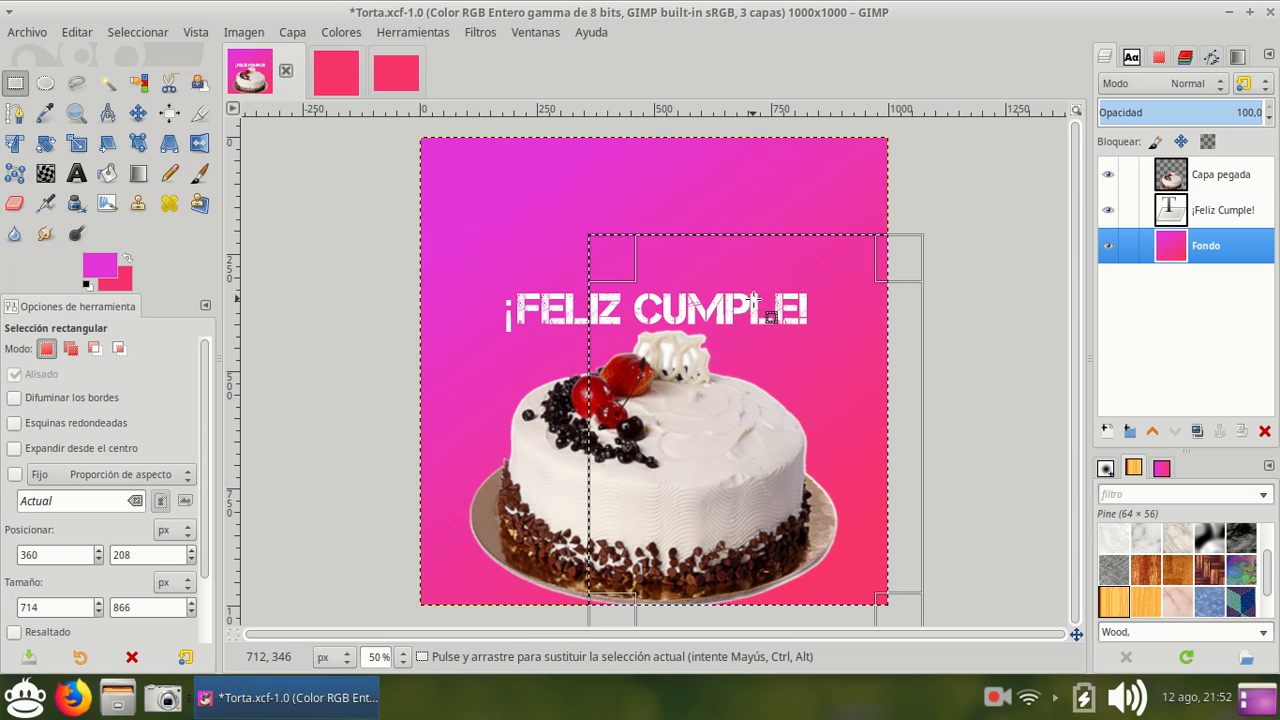
- Shrink the selection to about 428 × 472 px over the cake's right part and copy it from the Capa pegada layer
click(1220, 178)
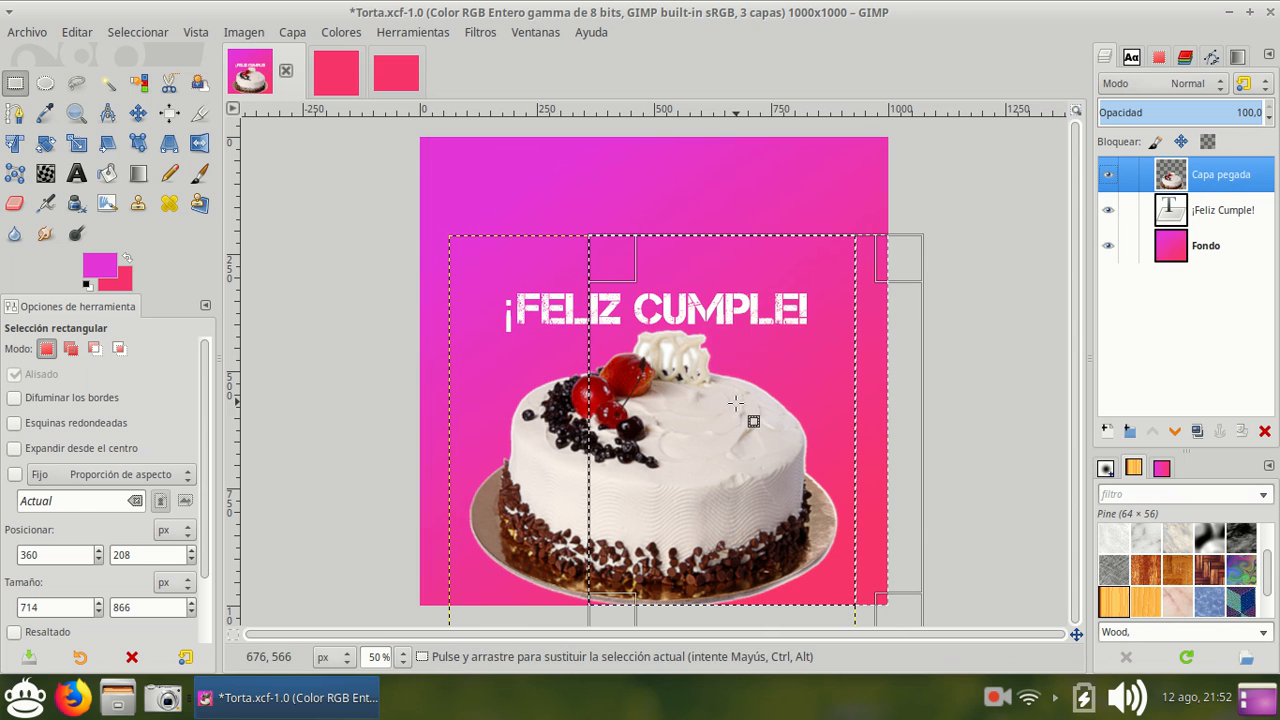
drag(874, 266, 788, 382)
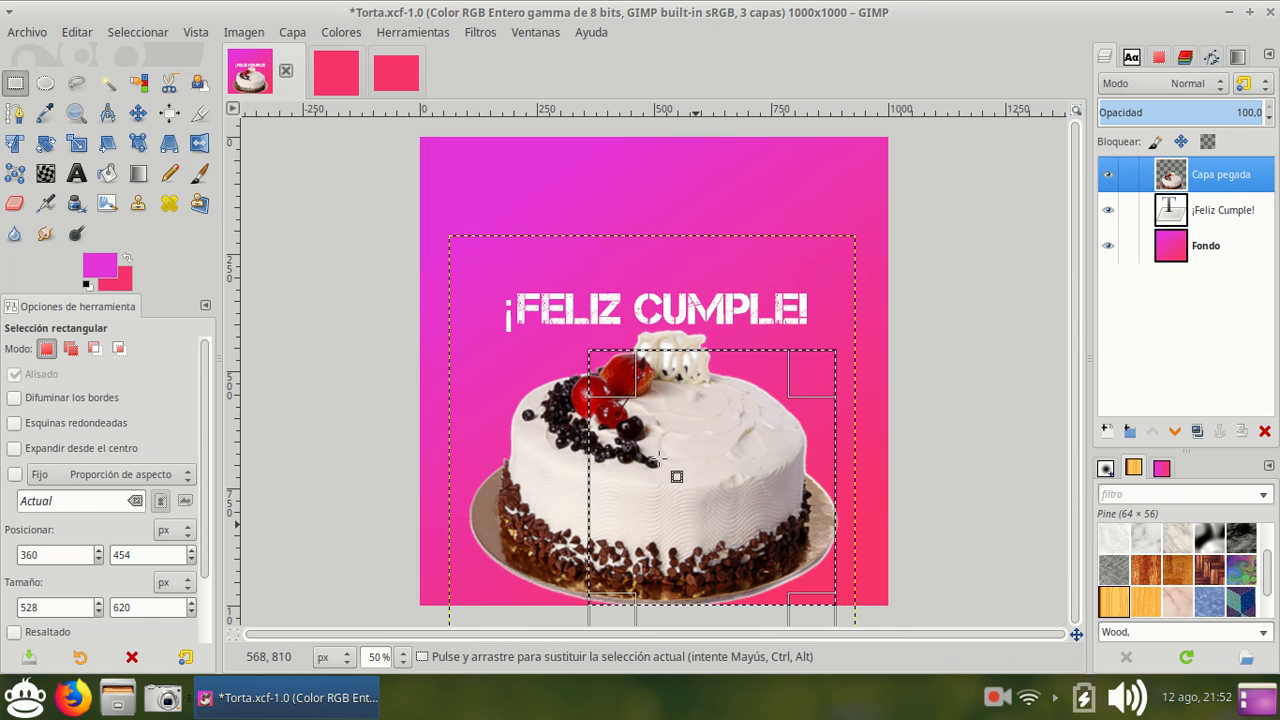
drag(624, 596, 675, 527)
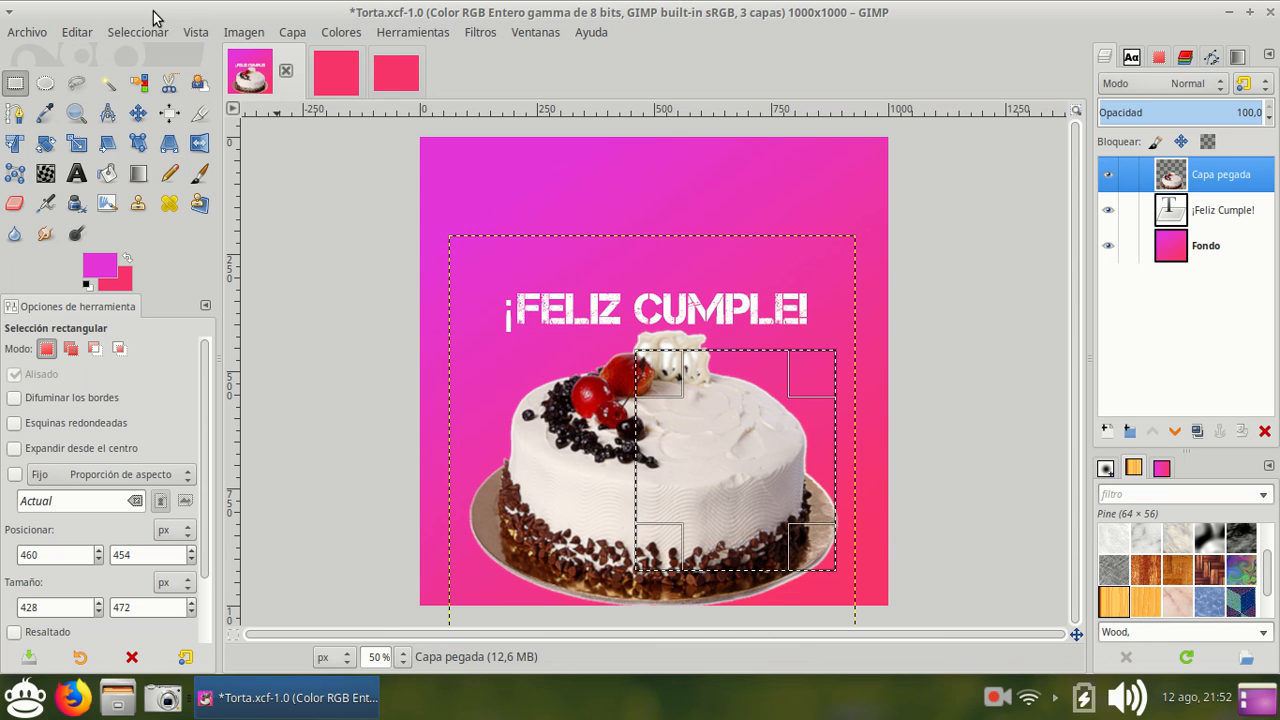
click(85, 32)
click(122, 172)
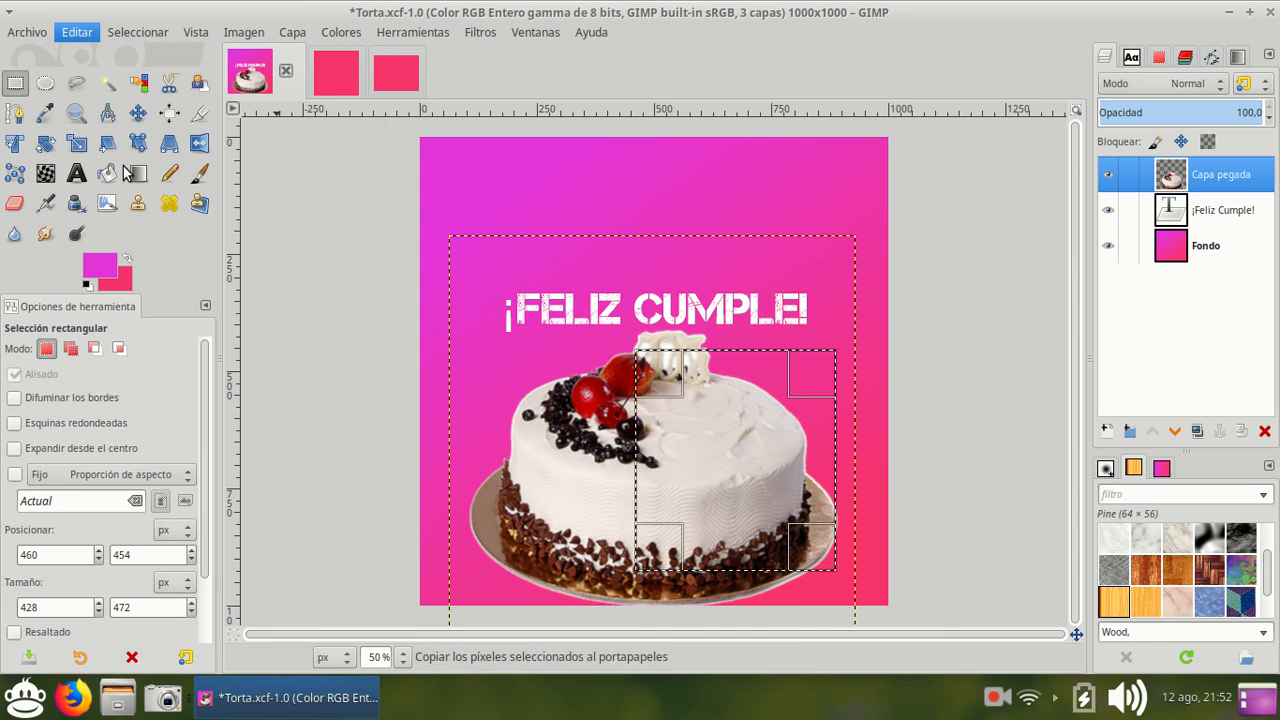
- Paste the copied cake portion as a new image
click(77, 33)
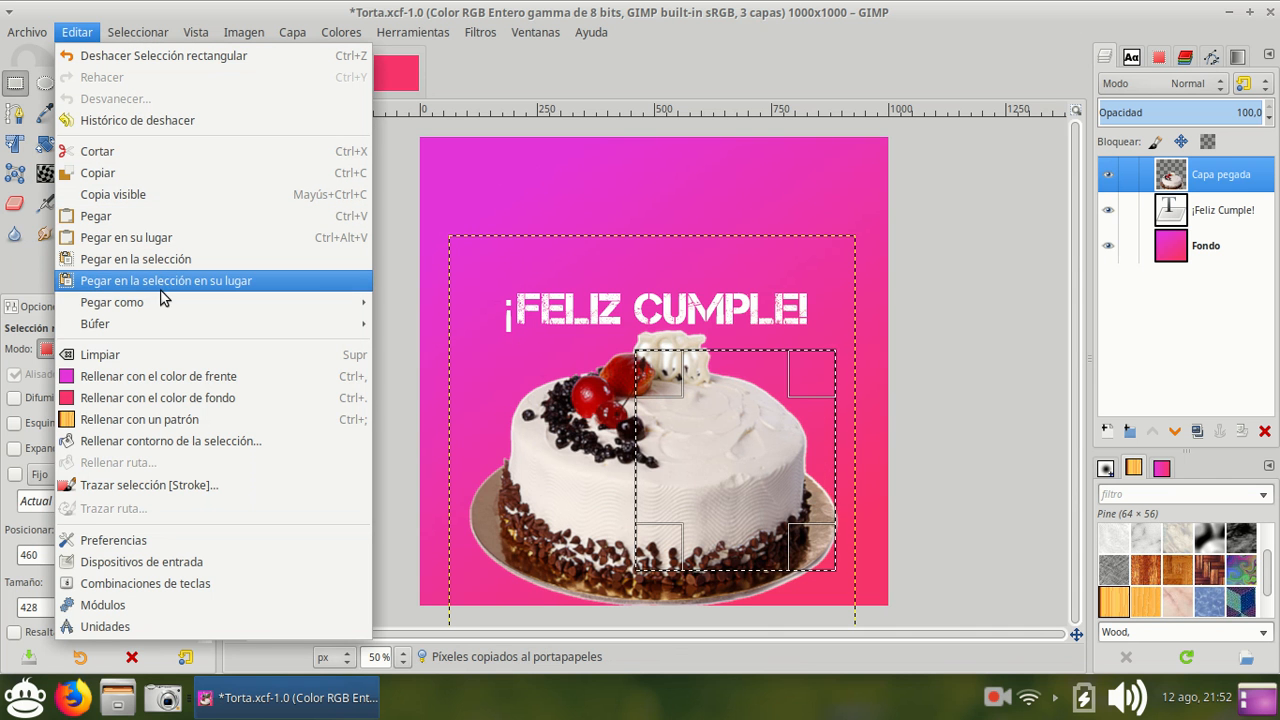
mouse_move(340, 304)
click(428, 345)
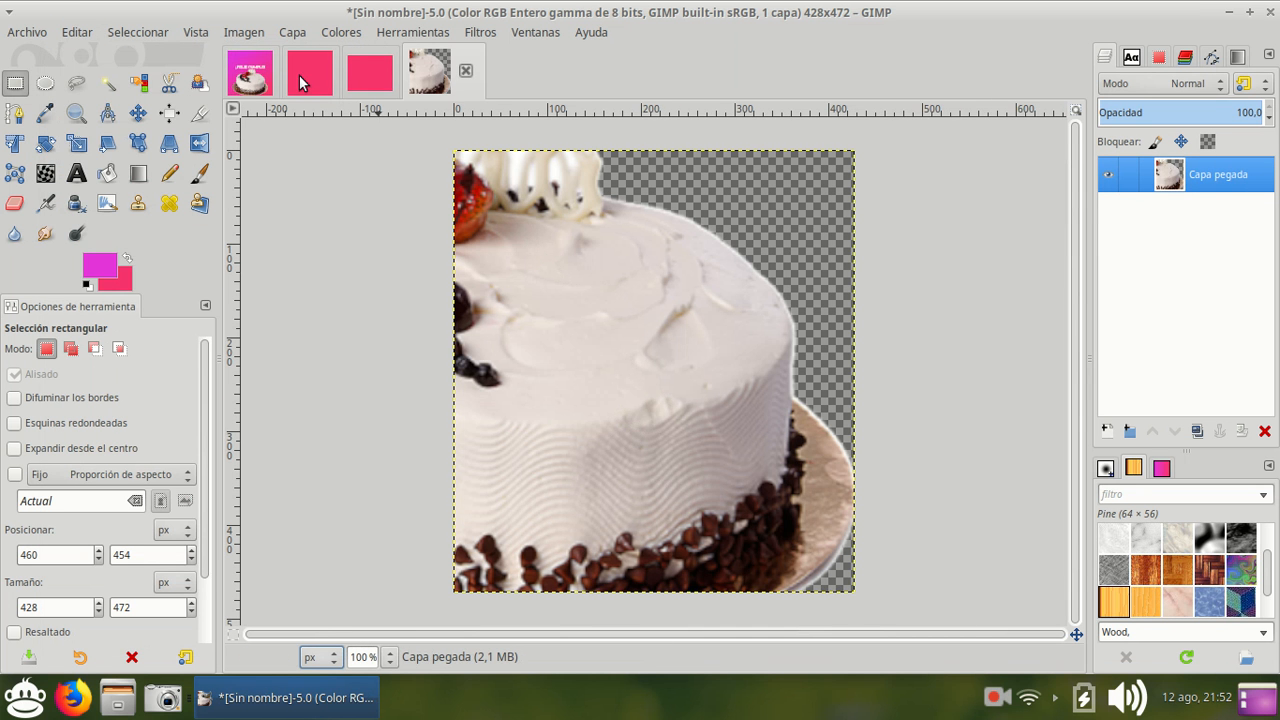
- Switch to the plain pink 1000 × 1000 px image and remove its rectangular selection
click(250, 80)
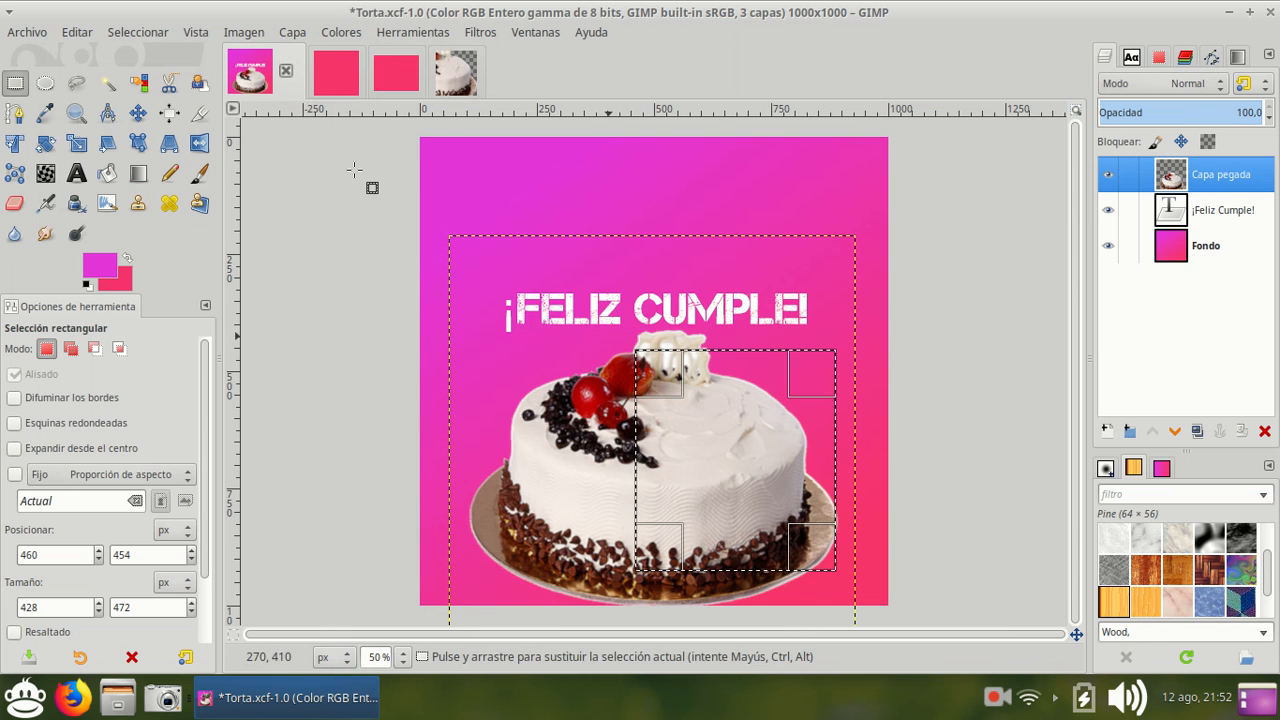
click(326, 69)
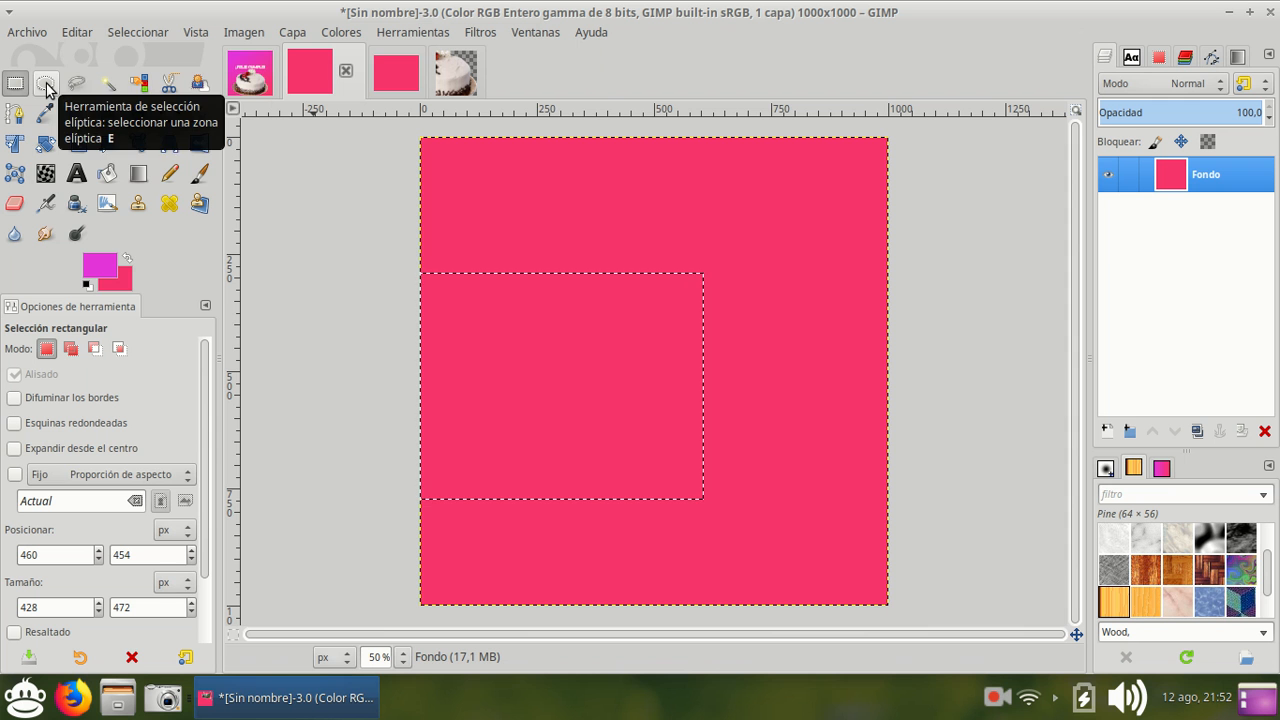
click(78, 32)
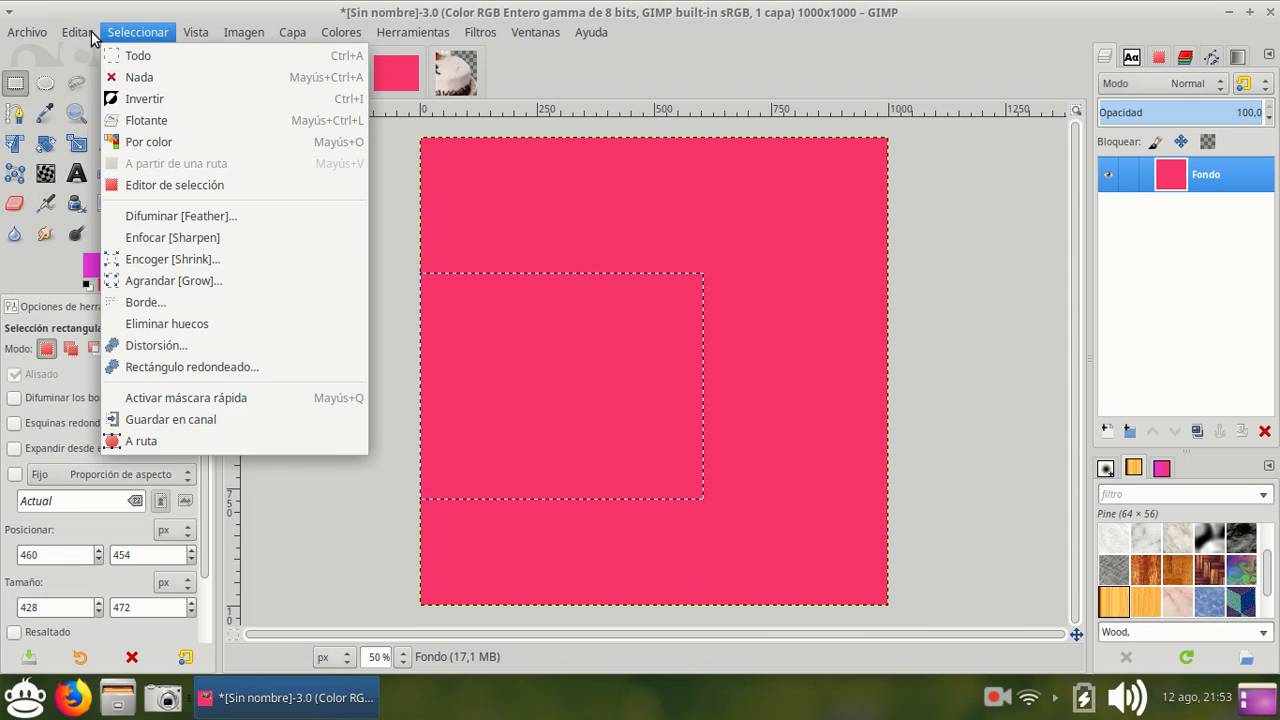
mouse_move(130, 34)
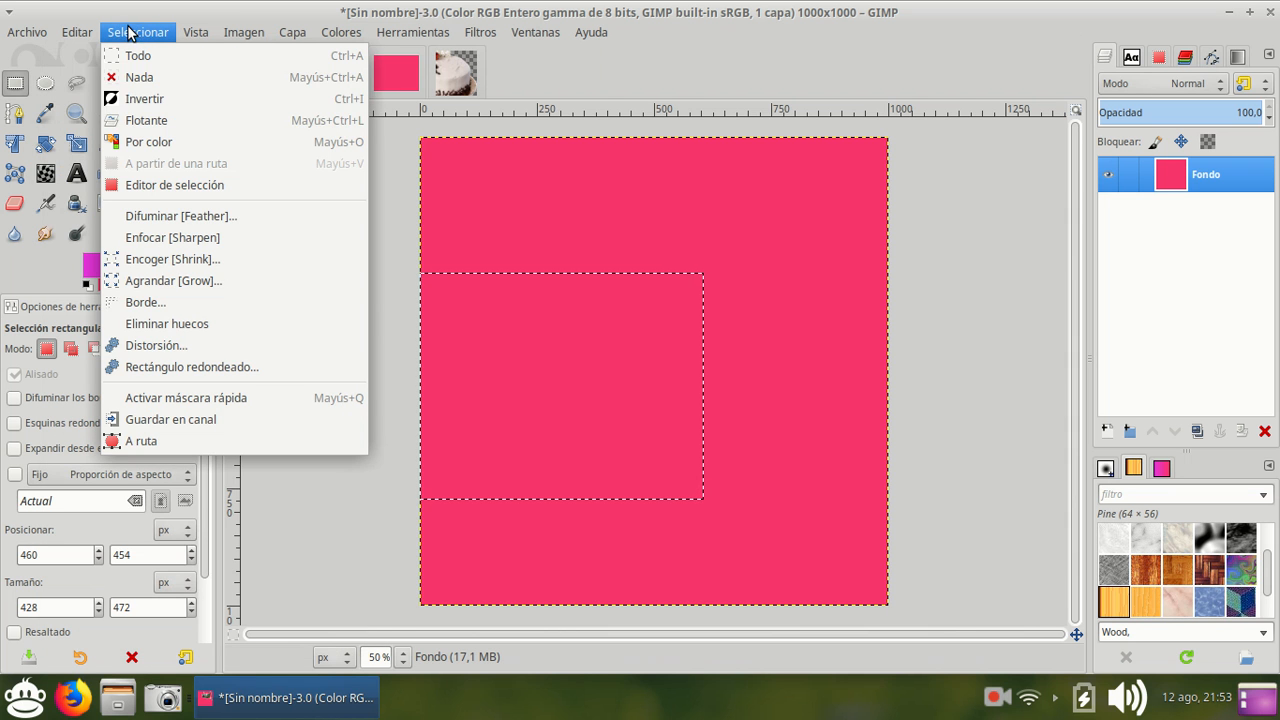
click(140, 77)
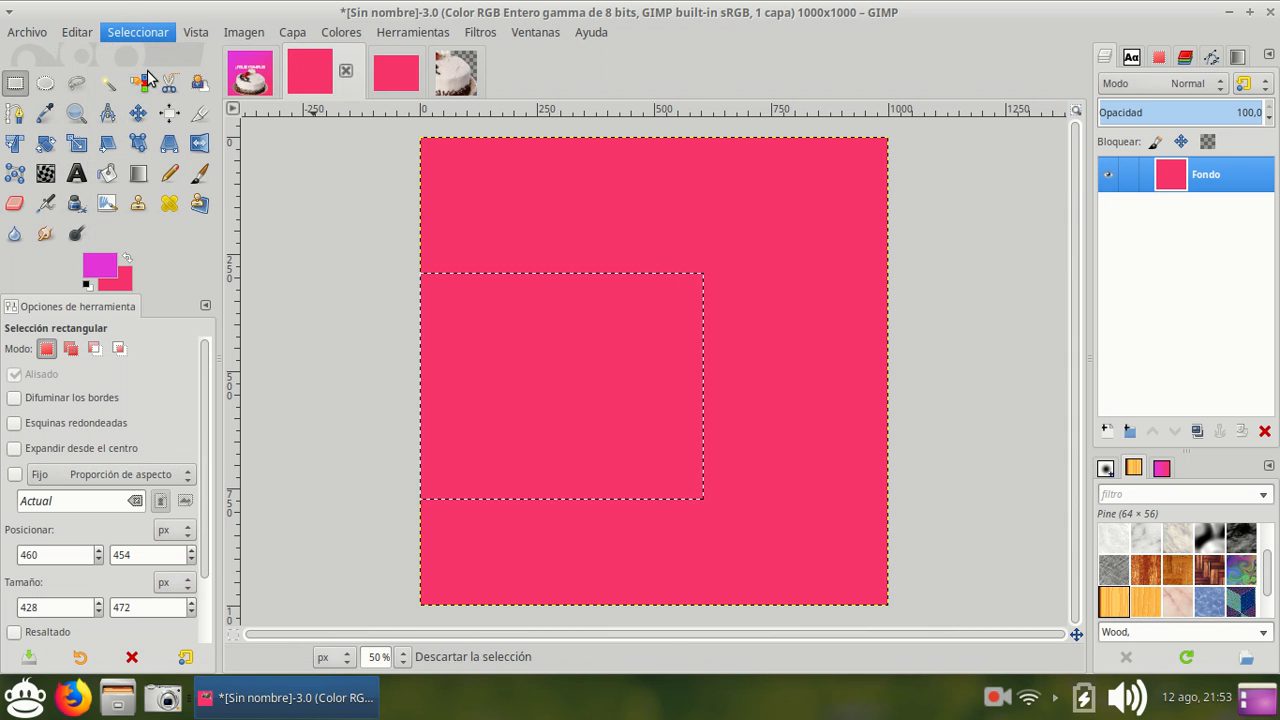
- Draw an elliptical selection of about 536 × 506 px over the upper middle of the pink image with the Ellipse Select tool
click(46, 84)
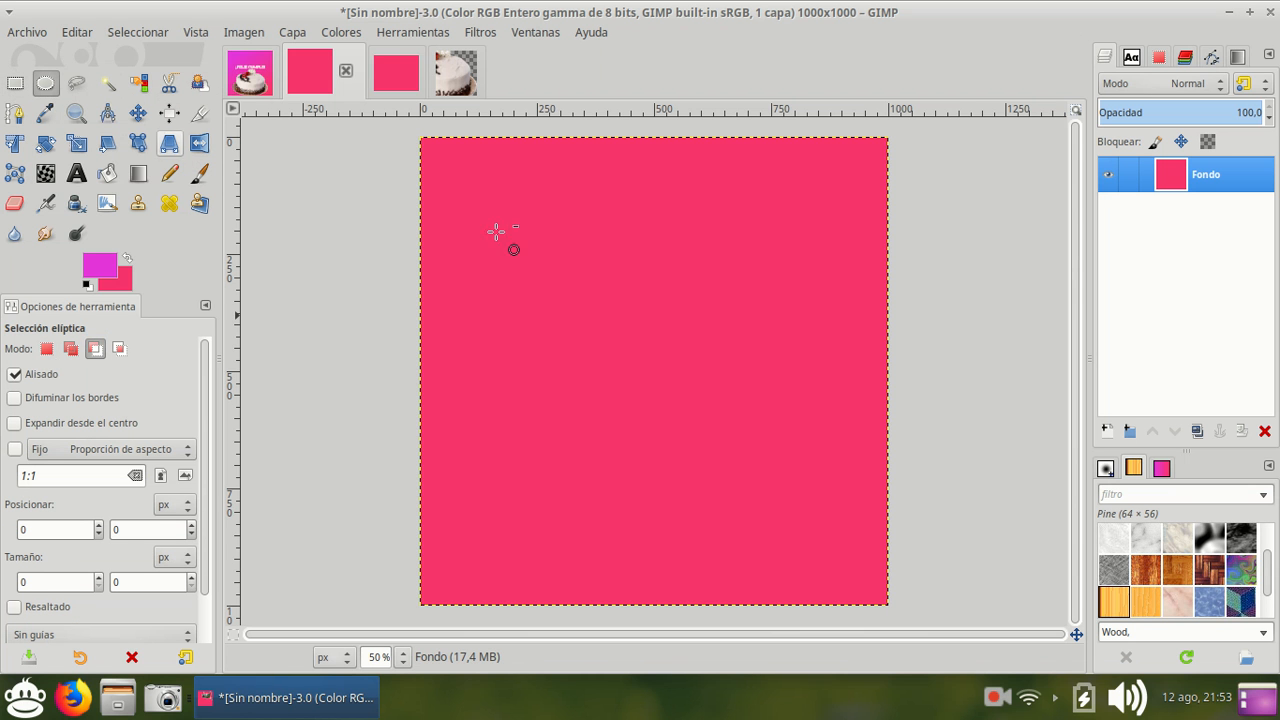
drag(512, 197, 760, 433)
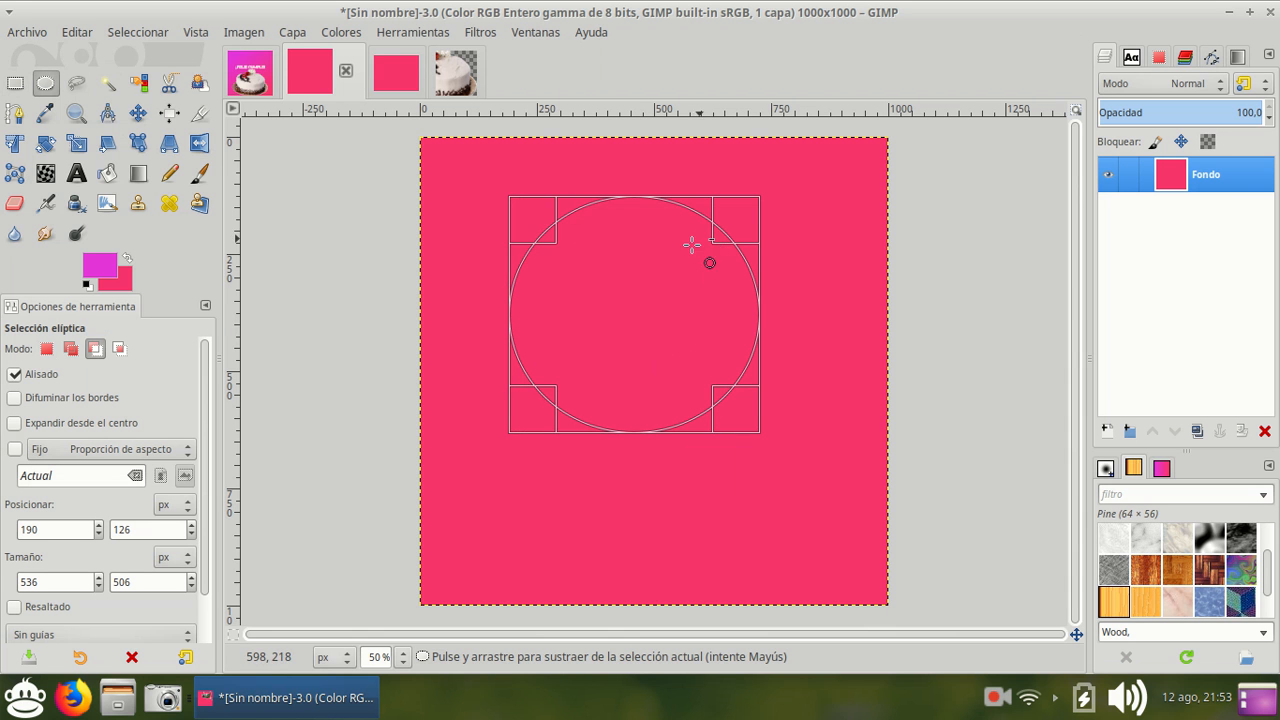
click(655, 229)
- Redraw the elliptical selection as a perfect circle of about 658 × 658 px, slightly left of the pink image's centre
drag(549, 241, 837, 508)
drag(812, 257, 534, 530)
click(748, 219)
key(shift)
drag(712, 388, 648, 400)
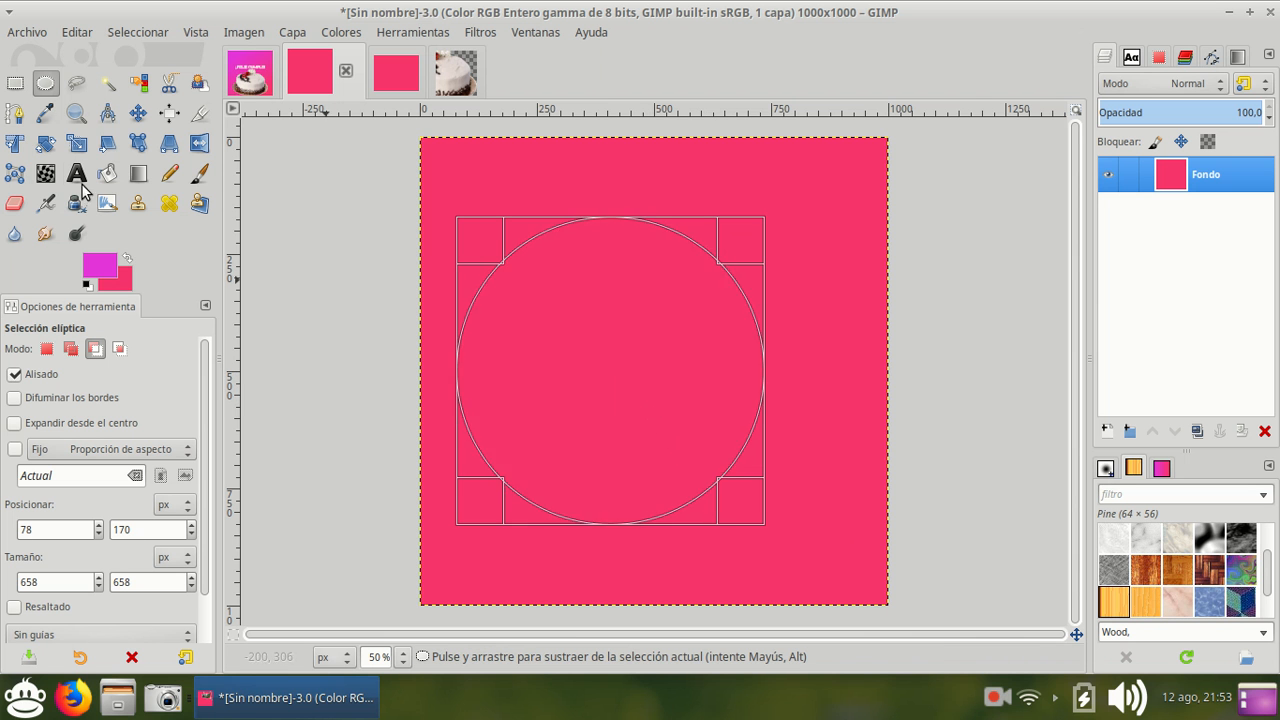
- Copy the circular selection's contents and paste them as a new image
key(ctrl+c)
key(ctrl+shift+v)
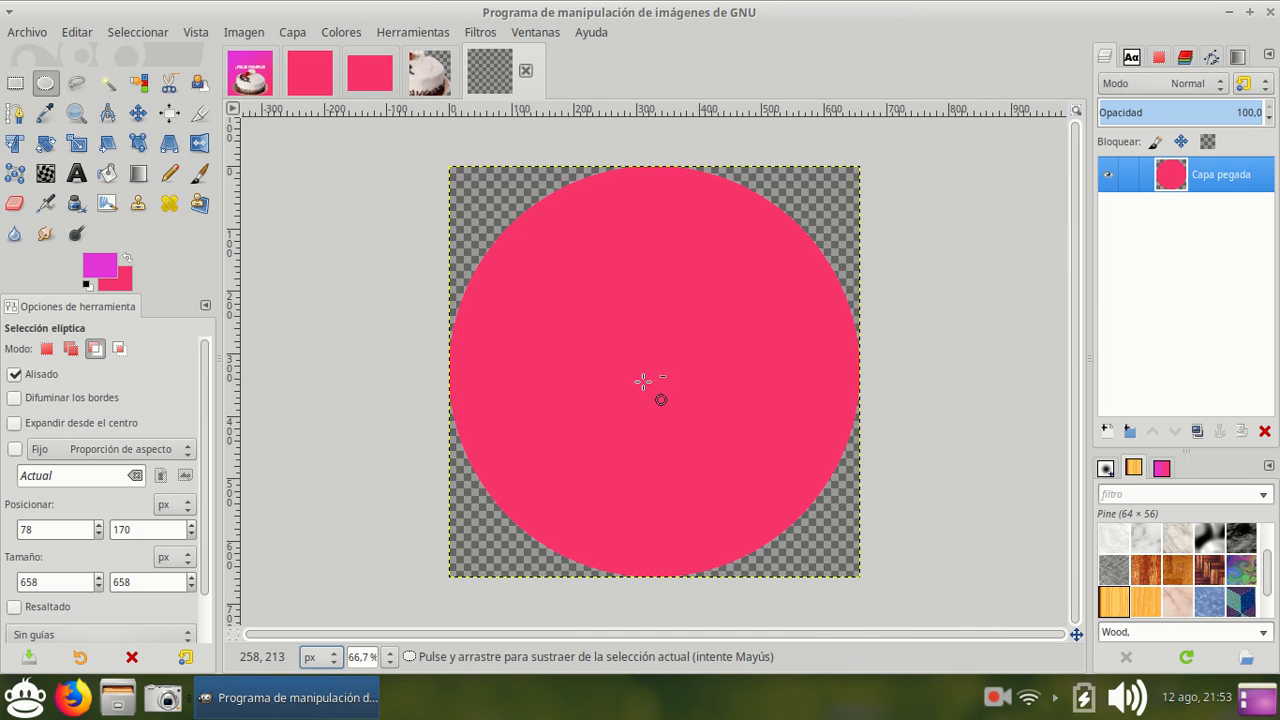